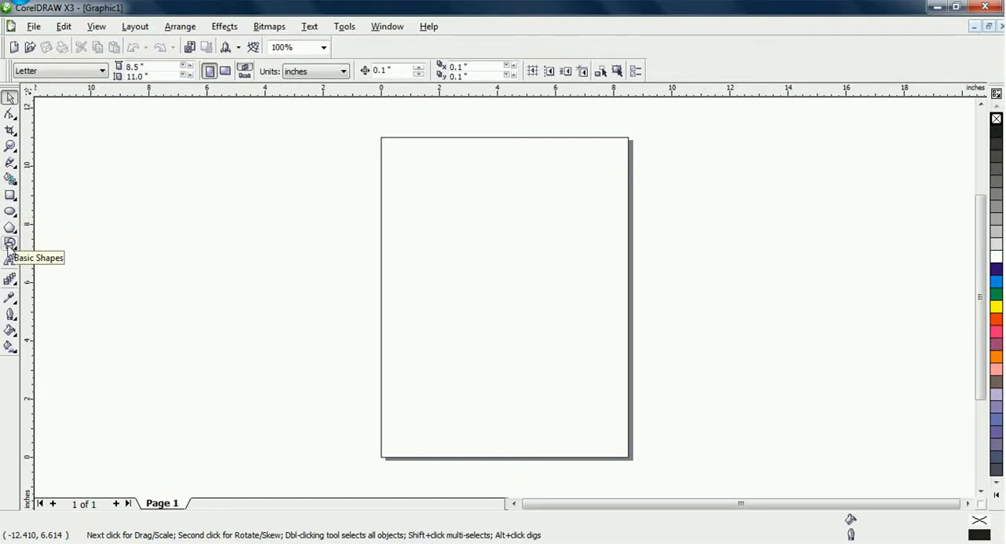
Switch the page to landscape and place a ring shape about 4.12 by 3.98 inches in the page's upper-left area
{"action": "left_click", "coordinate": [444, 200]}
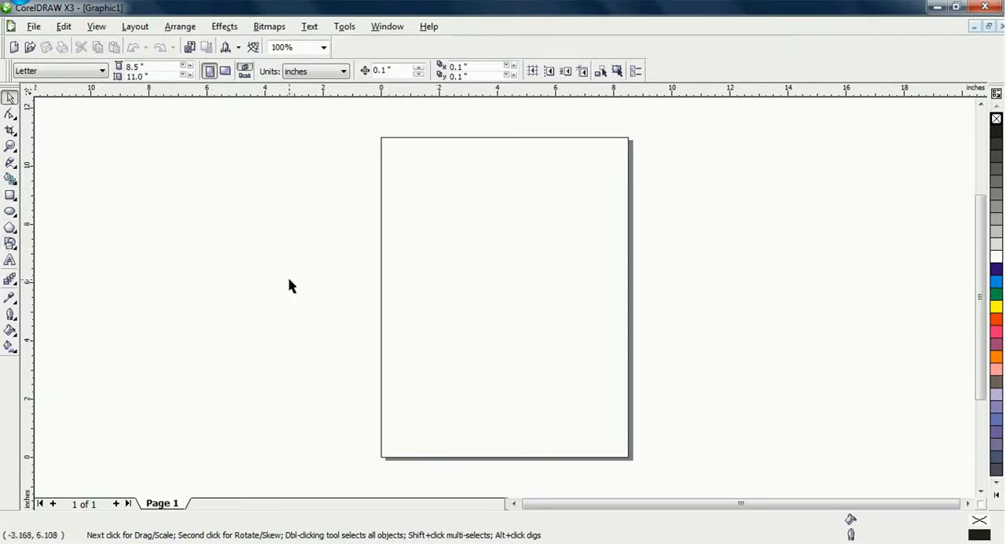
{"action": "left_click", "coordinate": [225, 72]}
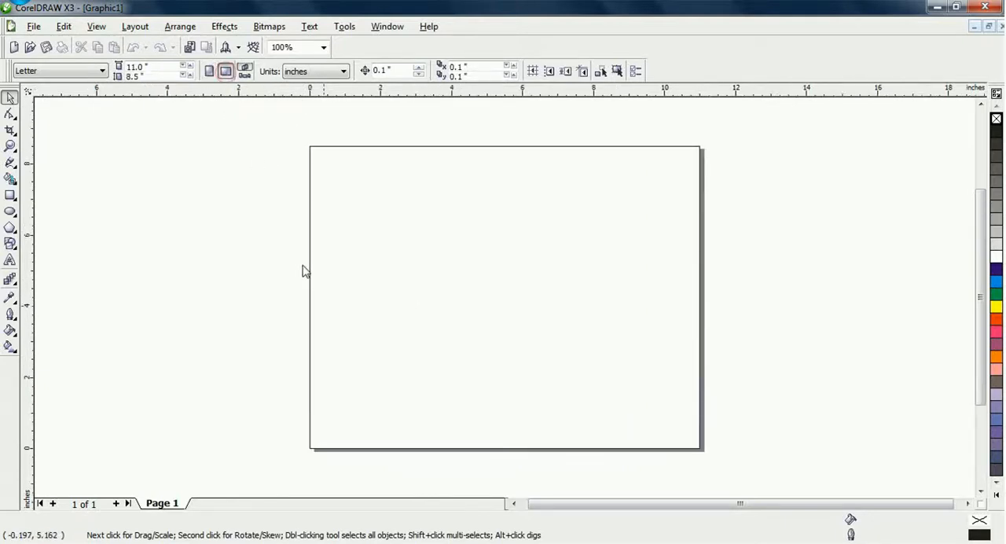
{"action": "left_click", "coordinate": [10, 250]}
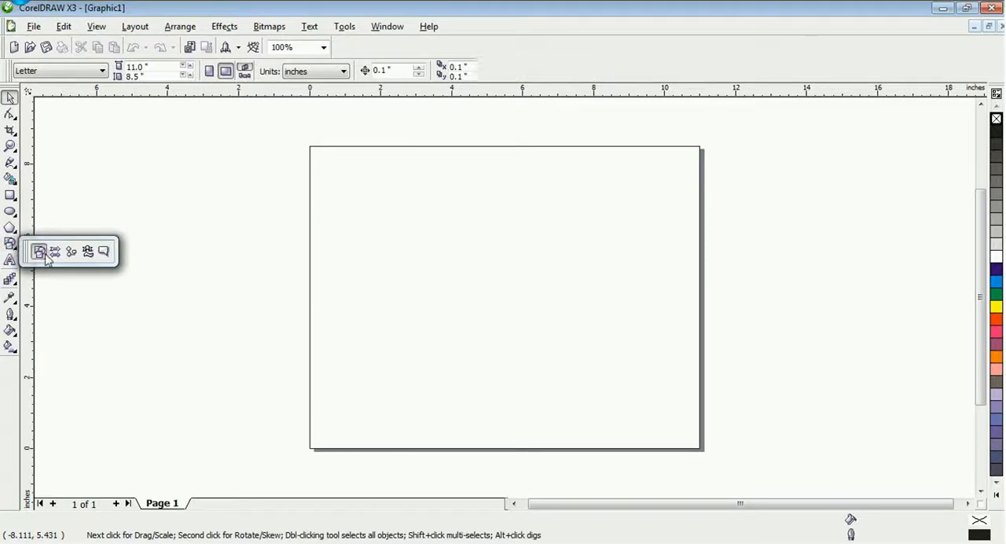
{"action": "left_click", "coordinate": [43, 253]}
{"action": "left_click", "coordinate": [320, 72]}
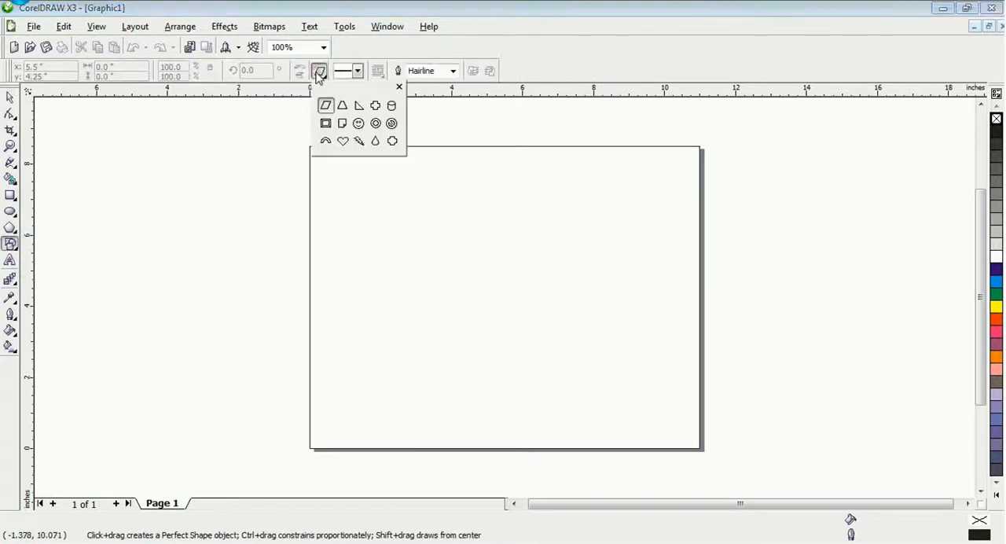
{"action": "left_click", "coordinate": [376, 124]}
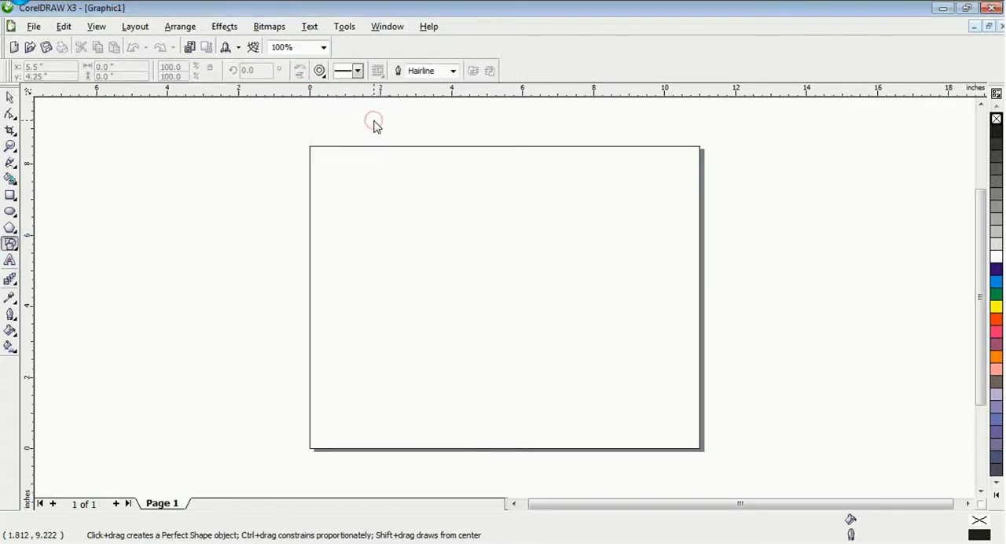
{"action": "mouse_move", "coordinate": [344, 172]}
{"action": "left_mouse_down"}
{"action": "mouse_move", "coordinate": [422, 262]}
{"action": "mouse_move", "coordinate": [490, 313]}
{"action": "left_mouse_up"}
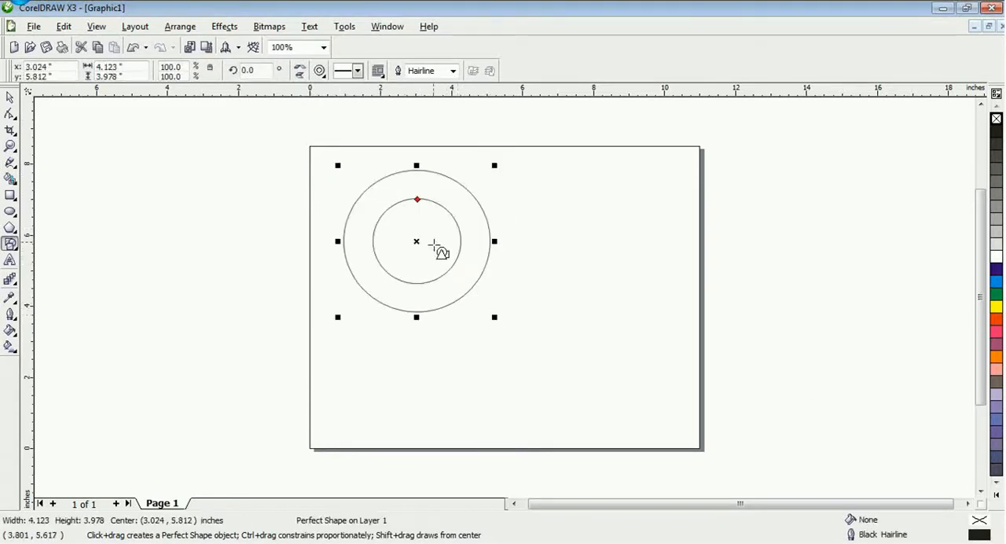
{"action": "key", "text": "space"}
{"action": "left_click_drag", "start_coordinate": [420, 242], "coordinate": [405, 249]}
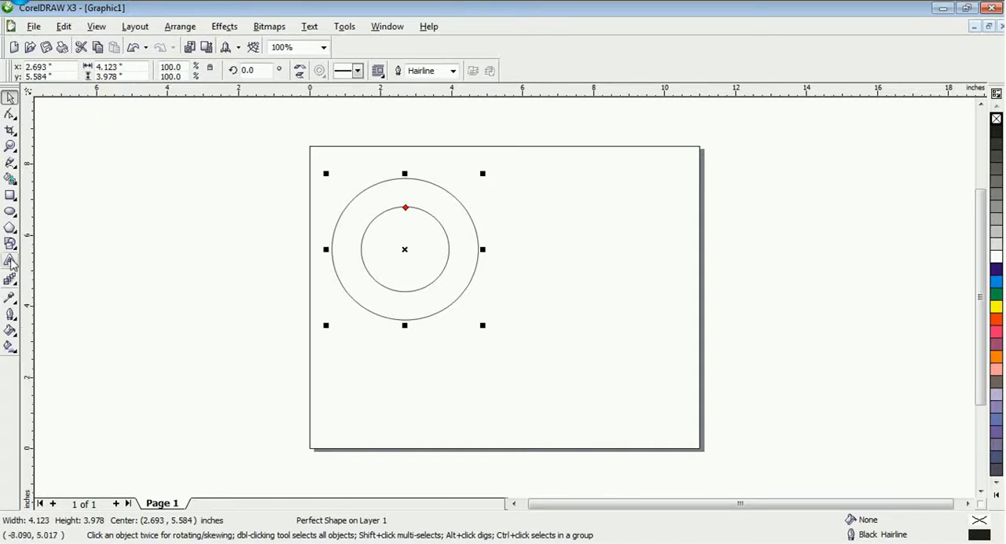
Add the artistic text "kamar" below the ring and select it as an object
{"action": "left_click", "coordinate": [10, 260]}
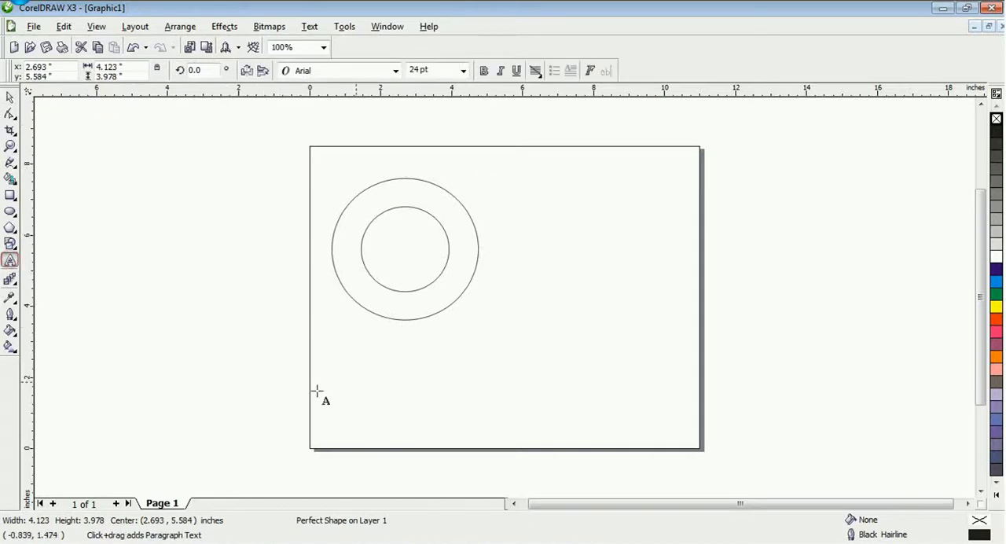
{"action": "left_click", "coordinate": [340, 356]}
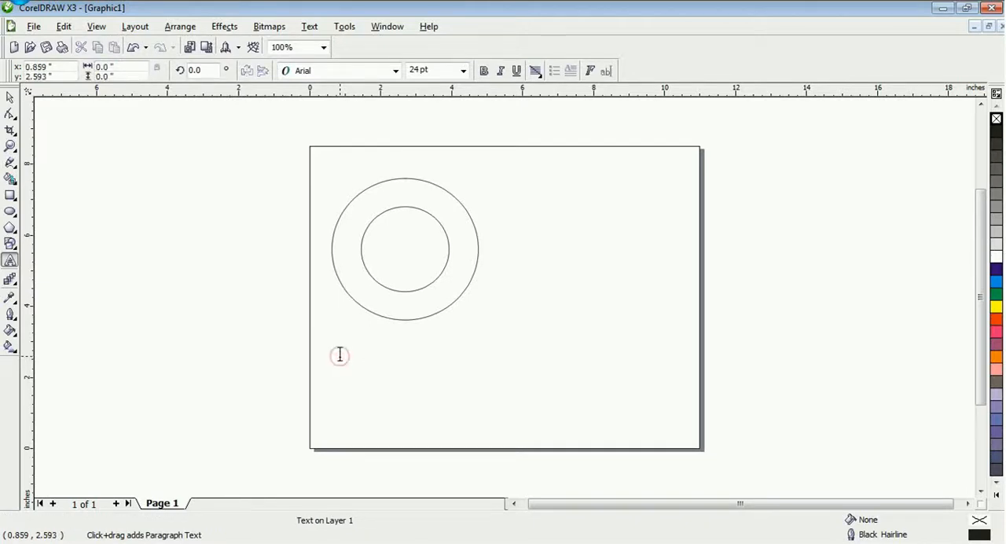
{"action": "type", "text": "kama"}
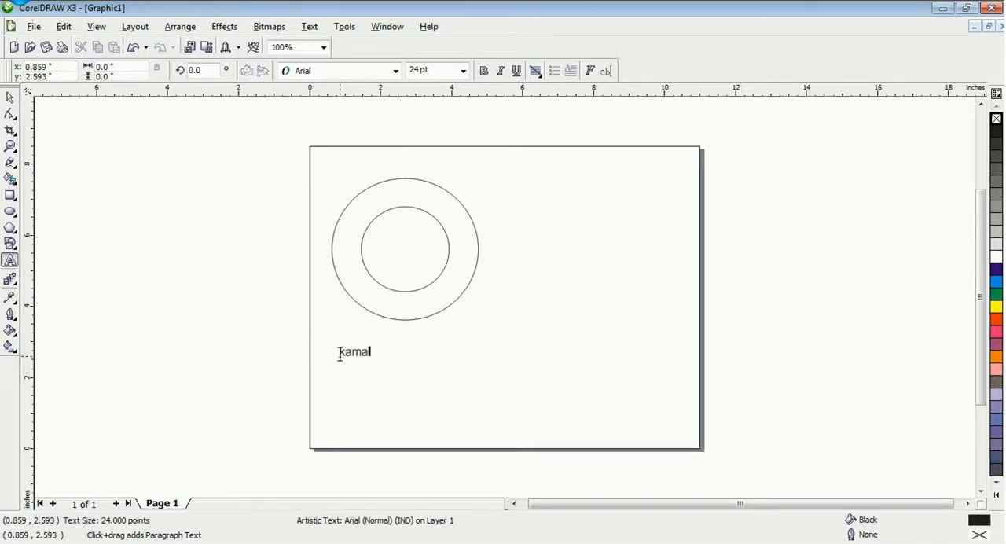
{"action": "type", "text": "r"}
{"action": "key", "text": "Escape"}
{"action": "left_click_drag", "start_coordinate": [356, 355], "coordinate": [355, 355]}
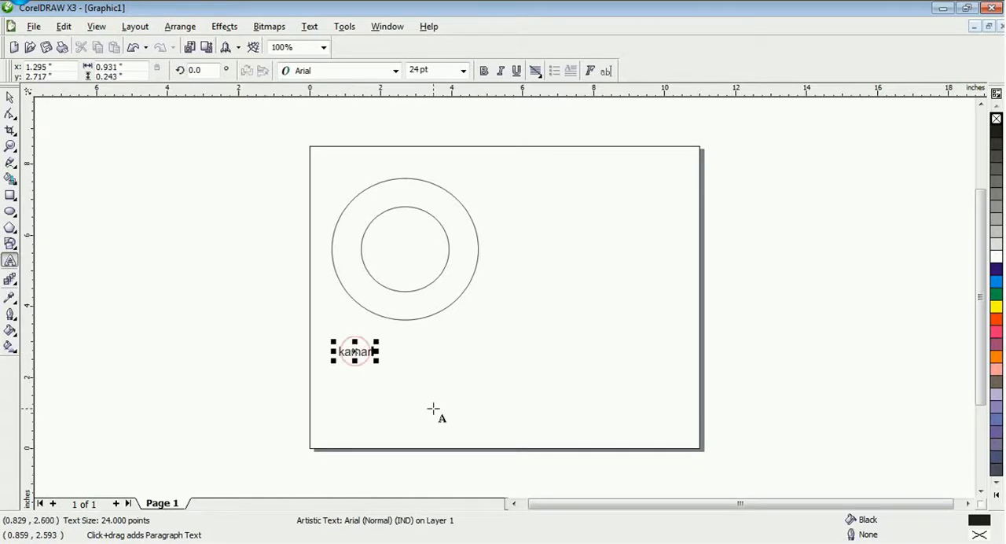
{"action": "left_click", "coordinate": [10, 97]}
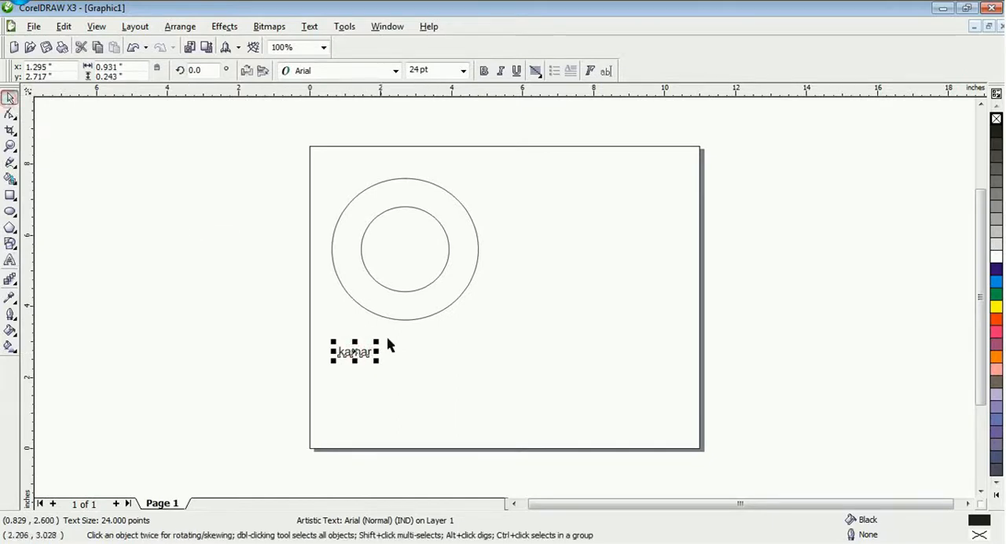
Change the case of the text below the ring to UPPERCASE
{"action": "left_click", "coordinate": [310, 27]}
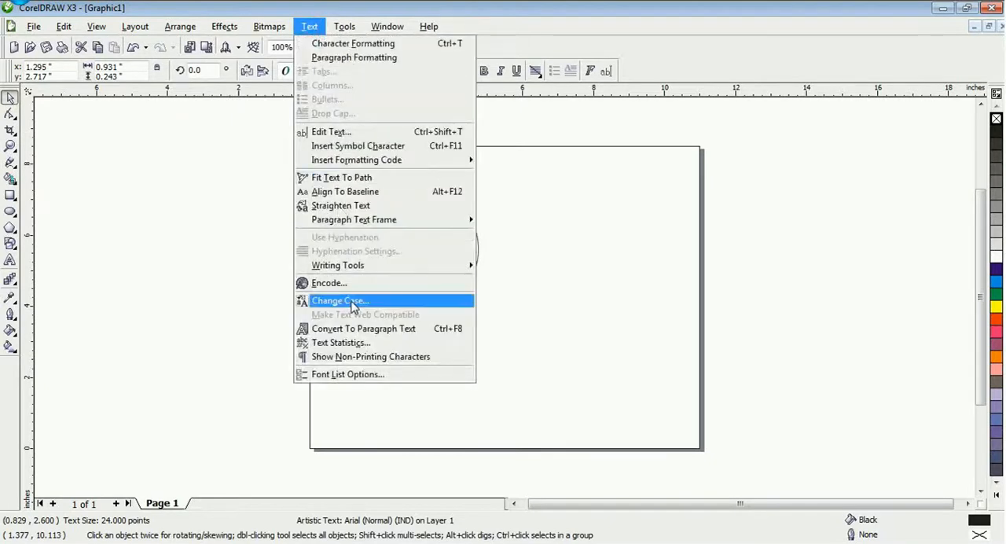
{"action": "left_click", "coordinate": [351, 303]}
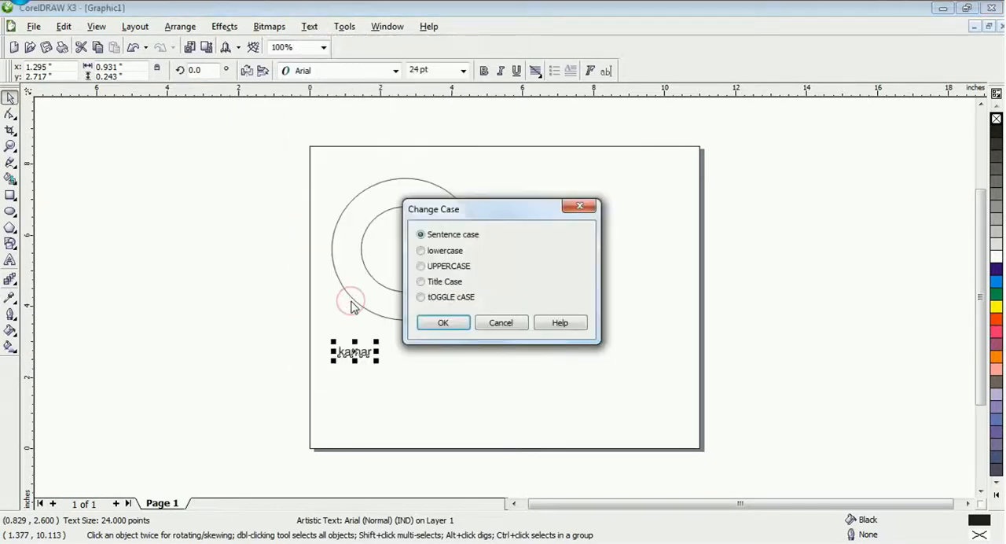
{"action": "left_click", "coordinate": [442, 324]}
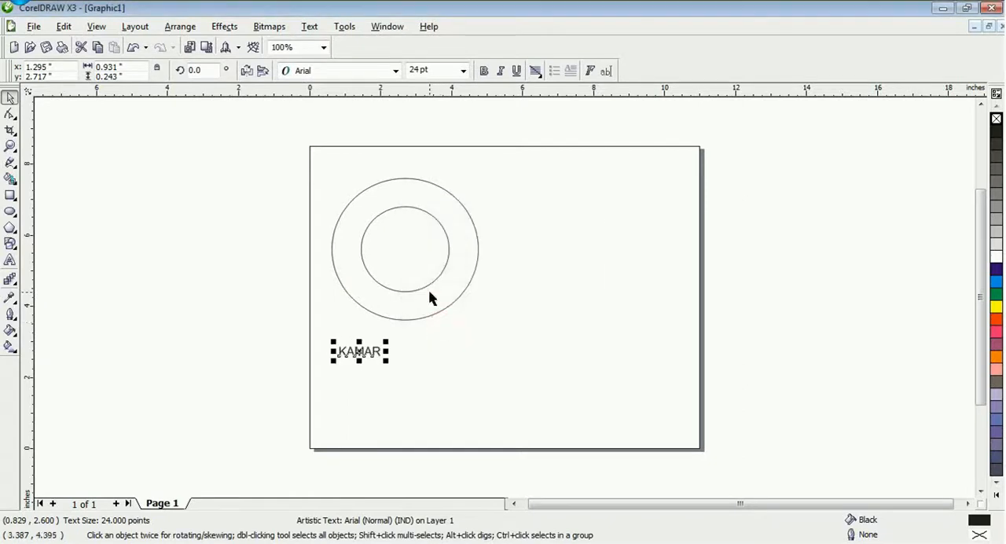
Set the font of the KAMAR text to Arial Black
{"action": "left_click", "coordinate": [341, 71]}
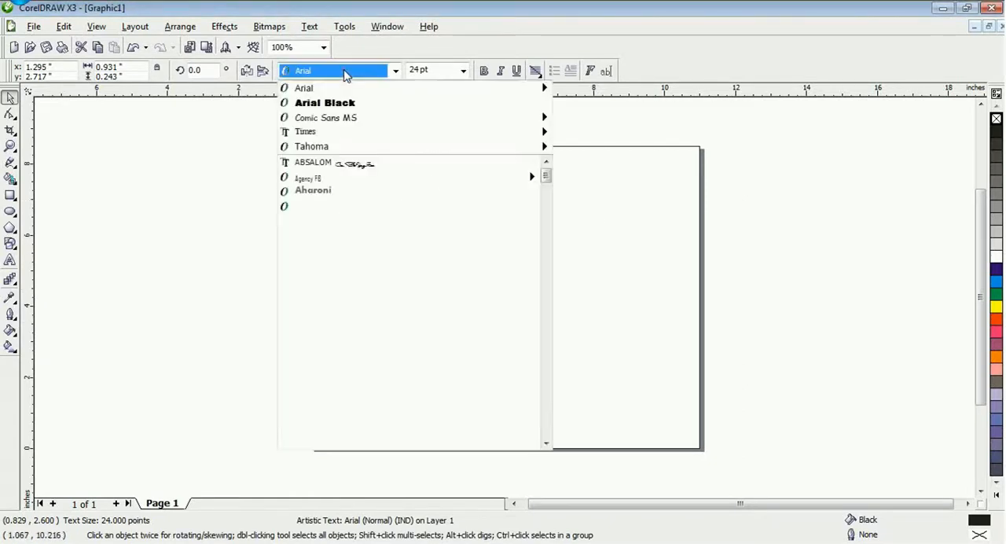
{"action": "left_click", "coordinate": [224, 186]}
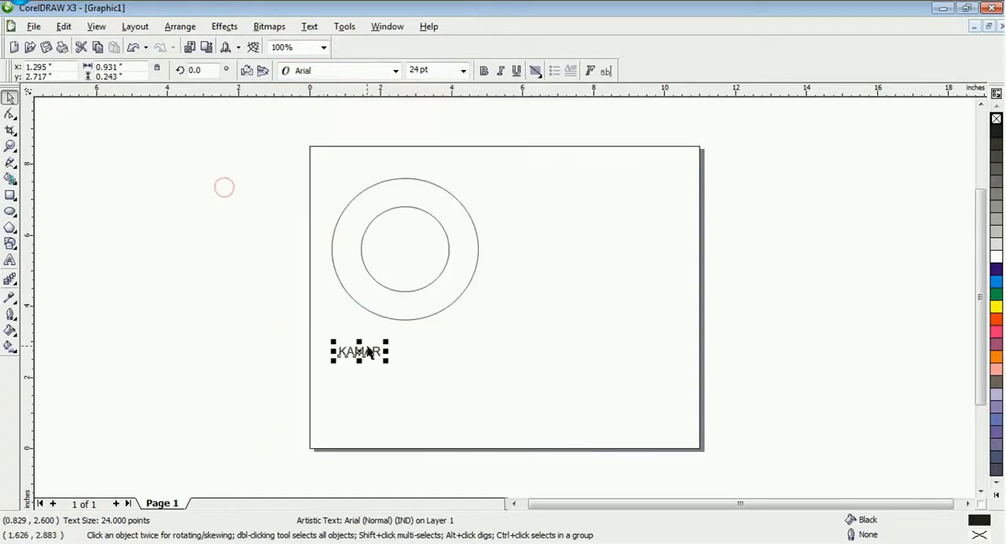
{"action": "left_click", "coordinate": [378, 72]}
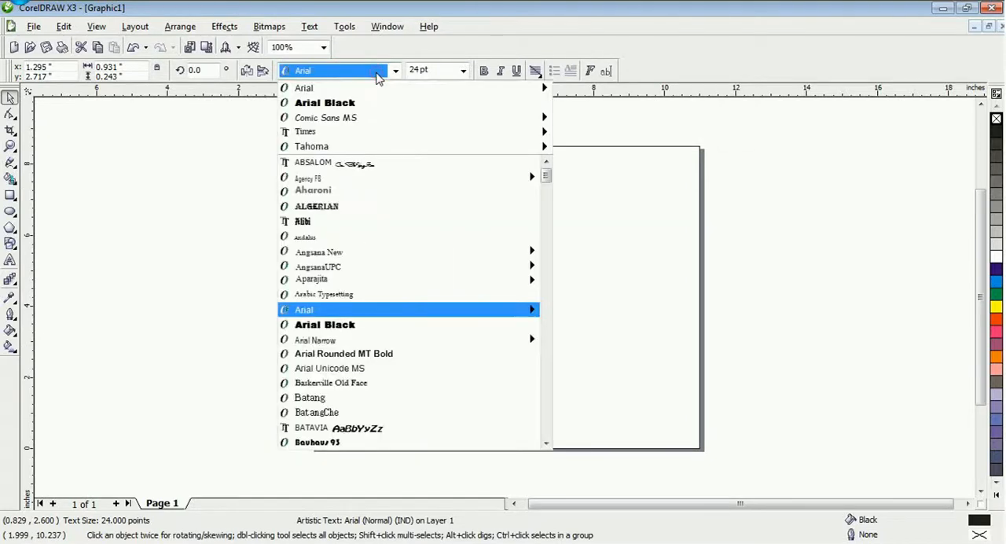
{"action": "left_click", "coordinate": [371, 102]}
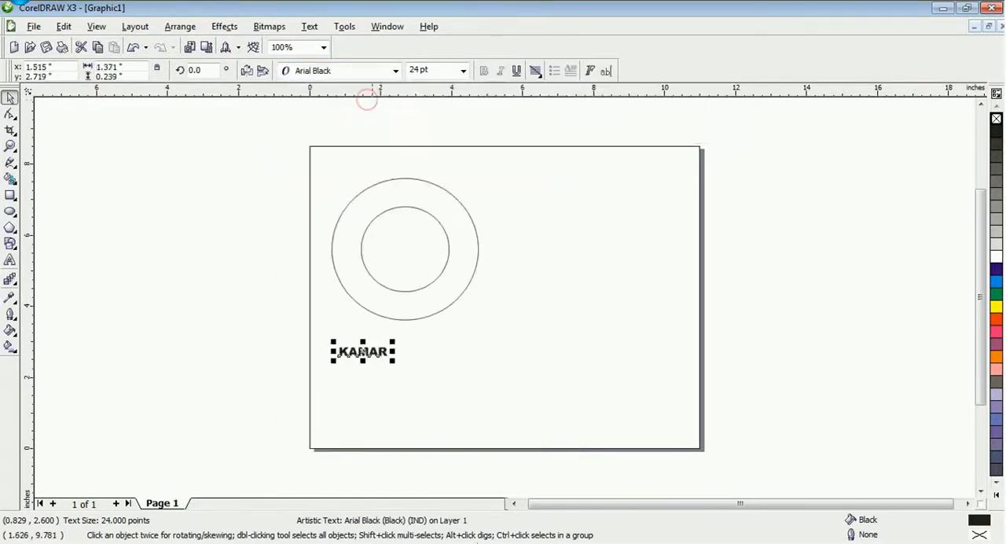
Enlarge the KAMAR text to 48 pt, then scale it to about 43.3 pt while placing it between the circles at the ring's top
{"action": "left_click", "coordinate": [464, 71]}
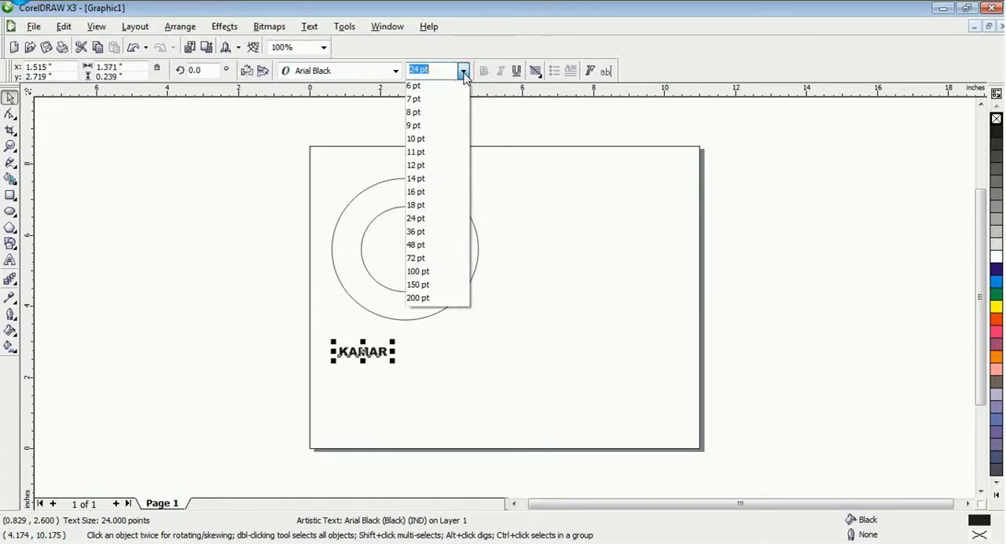
{"action": "left_click", "coordinate": [425, 221]}
{"action": "left_click", "coordinate": [374, 359]}
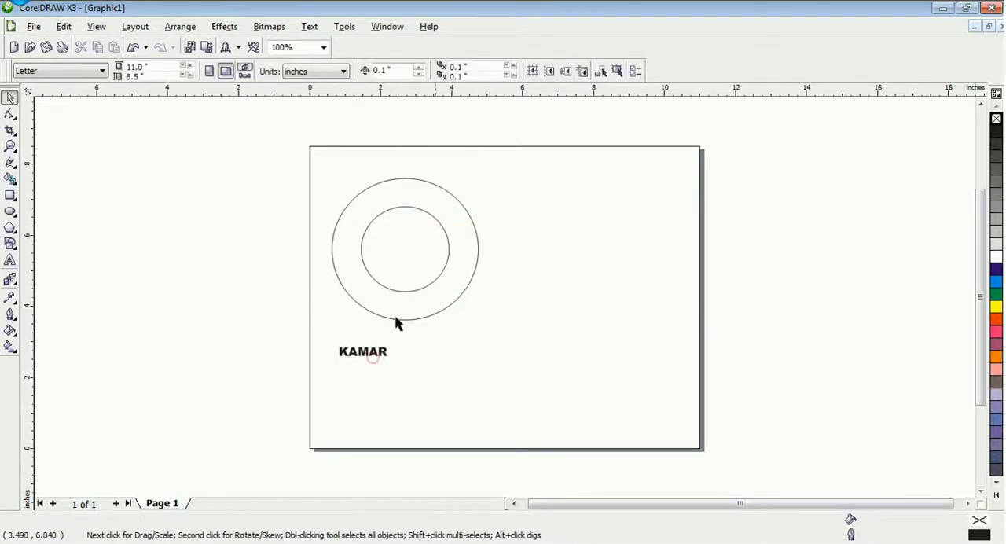
{"action": "left_click", "coordinate": [360, 358]}
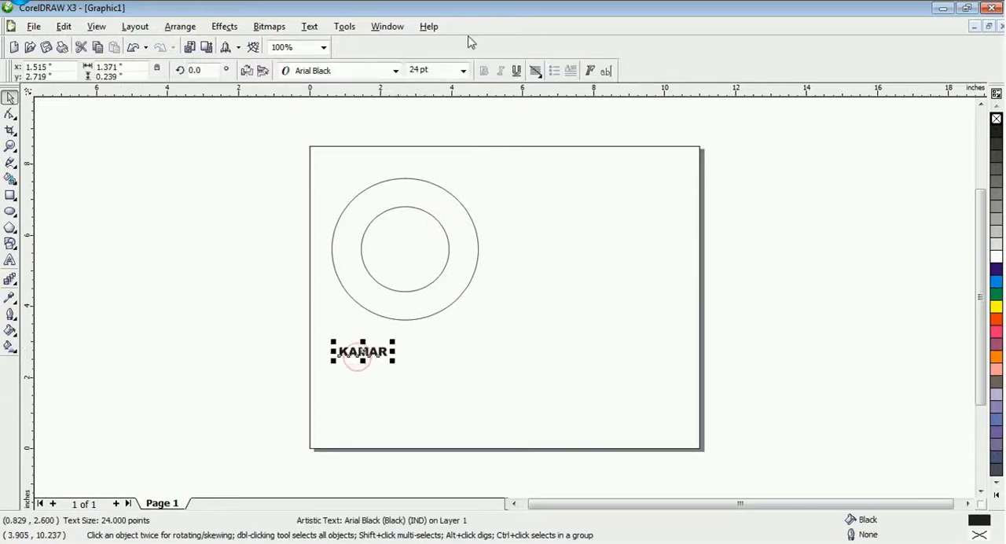
{"action": "left_click", "coordinate": [463, 70]}
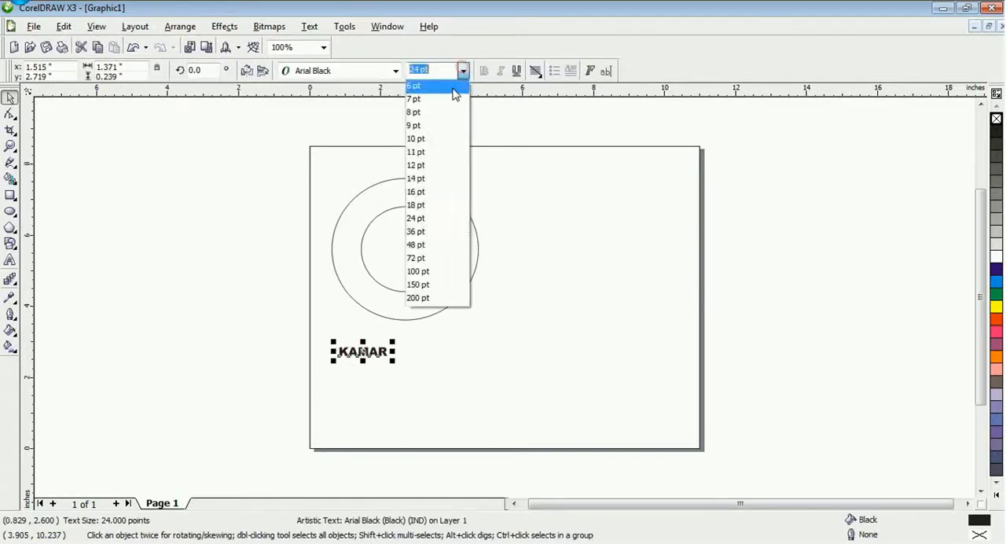
{"action": "left_click", "coordinate": [421, 244]}
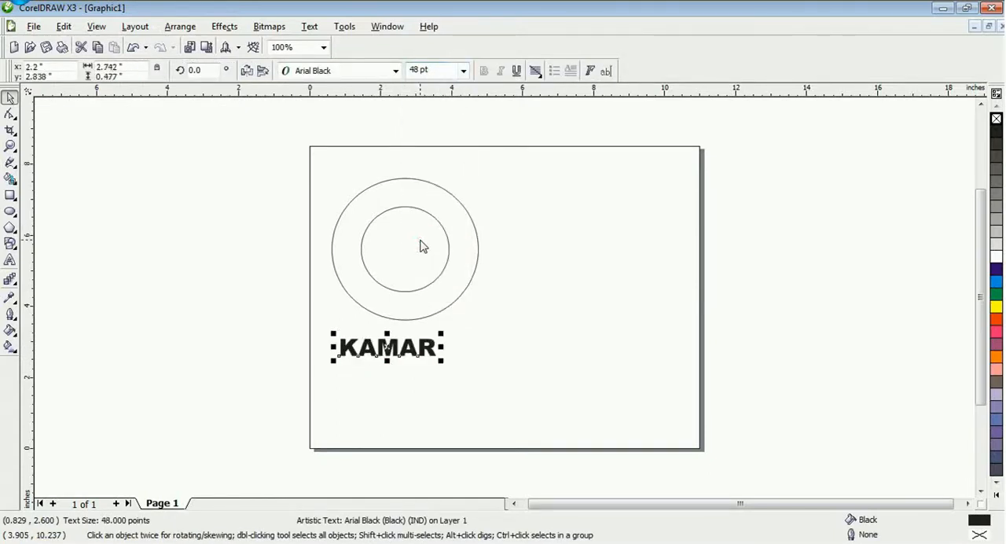
{"action": "left_click_drag", "start_coordinate": [444, 363], "coordinate": [406, 200]}
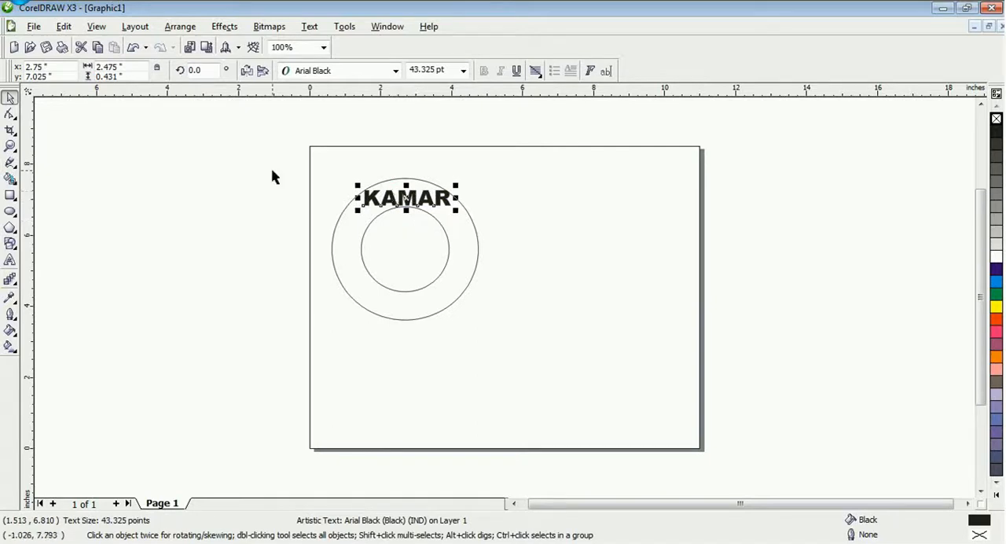
Fit the KAMAR text to the inner circle's path and centre it along the upper arc at an offset of about 15.24 inches
{"action": "left_click", "coordinate": [310, 28]}
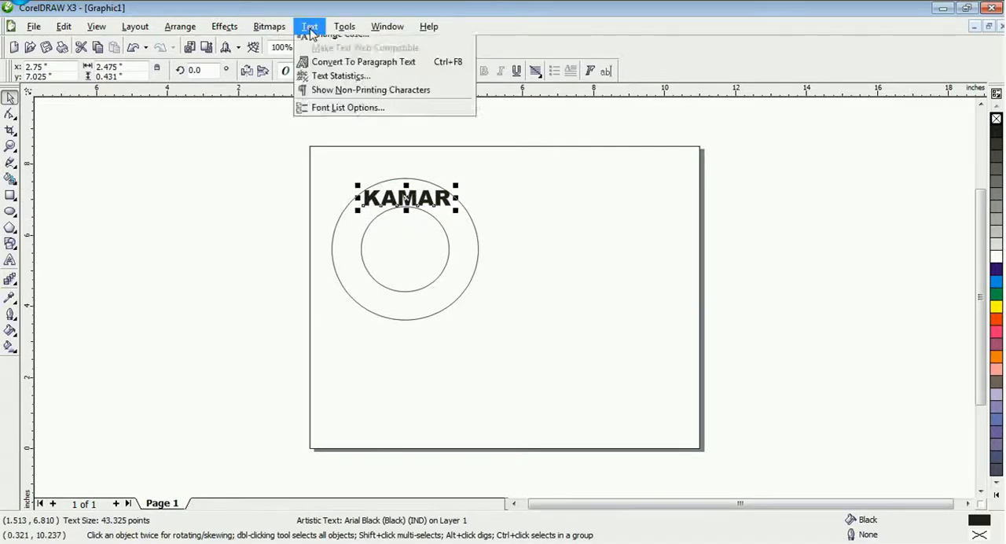
{"action": "left_click", "coordinate": [310, 29]}
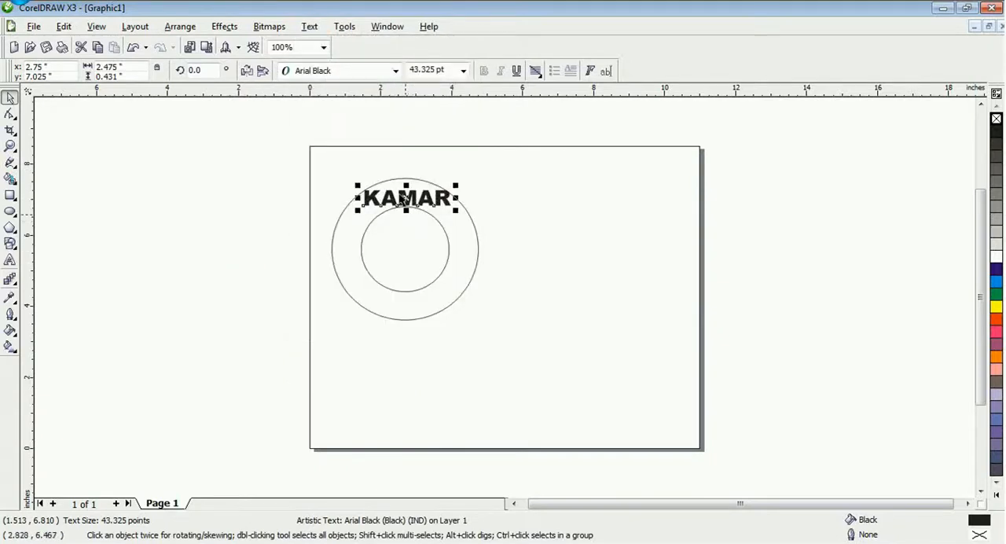
{"action": "left_click", "coordinate": [312, 28]}
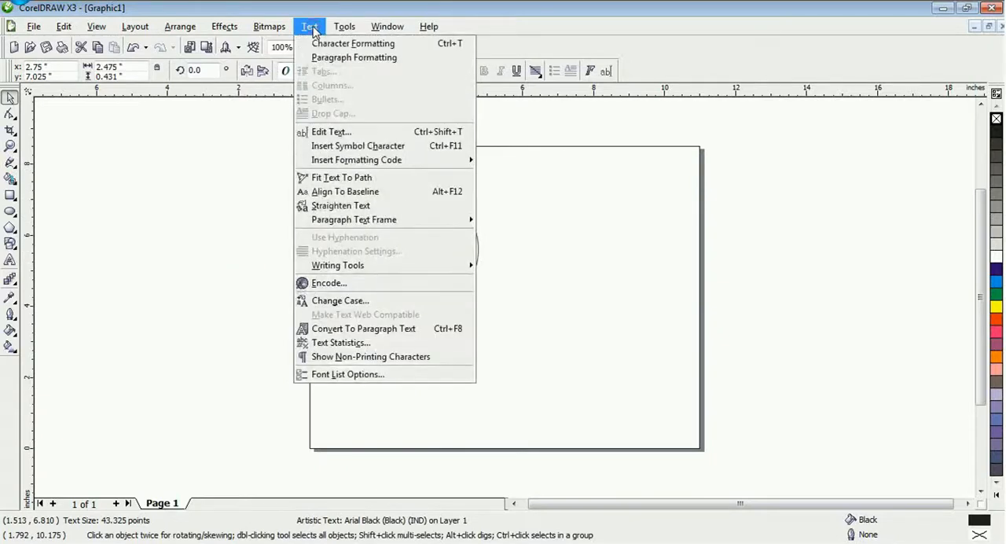
{"action": "left_click", "coordinate": [344, 179]}
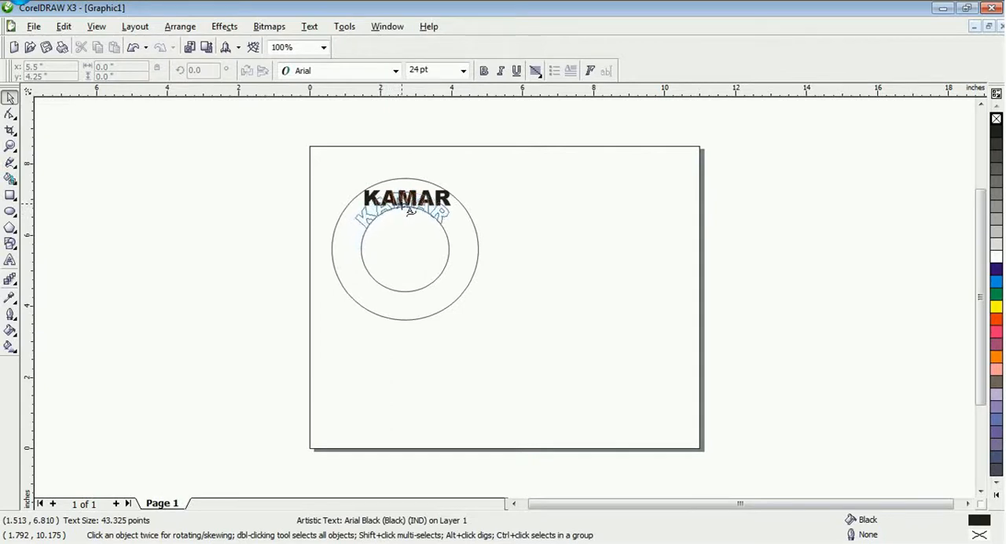
{"action": "left_click", "coordinate": [410, 213]}
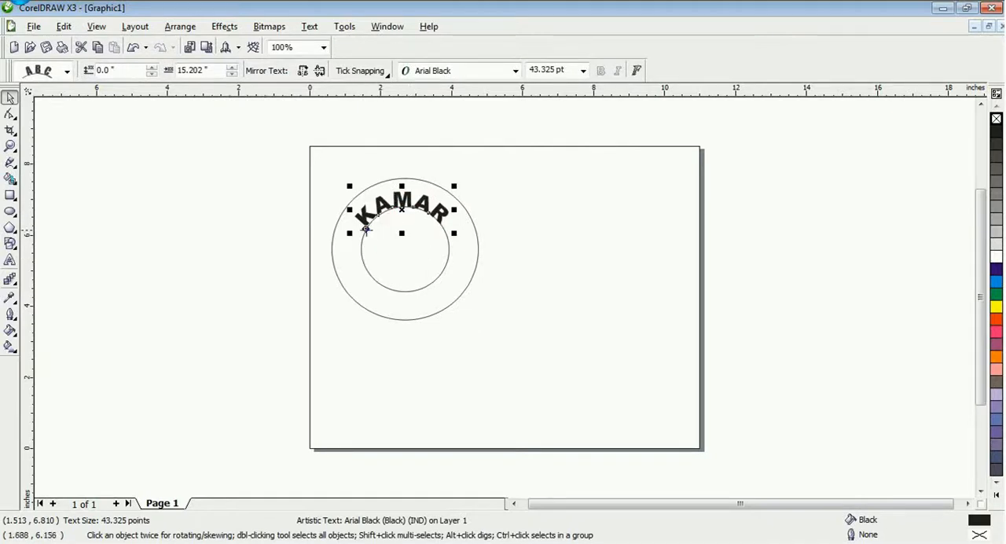
{"action": "left_click_drag", "start_coordinate": [365, 228], "coordinate": [362, 233]}
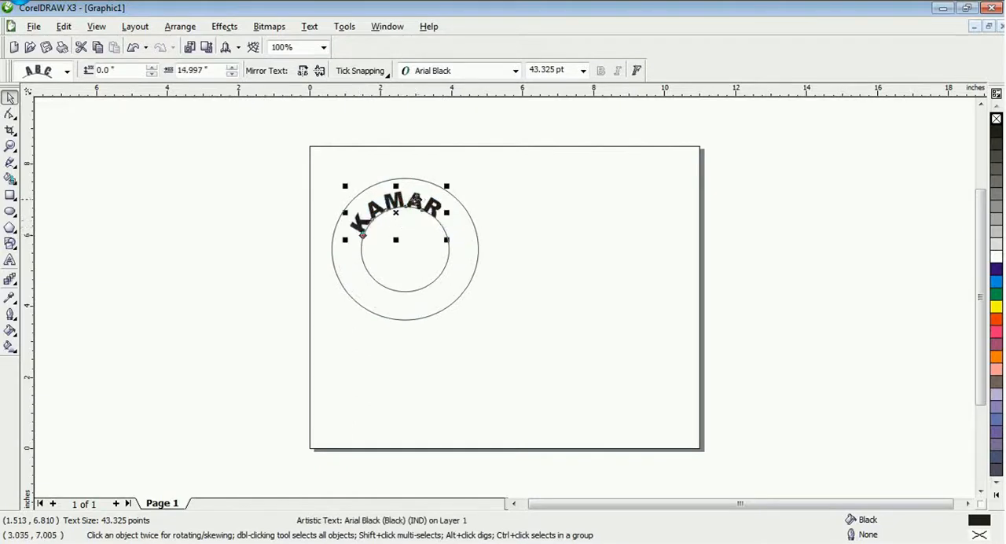
{"action": "left_click_drag", "start_coordinate": [363, 235], "coordinate": [366, 228]}
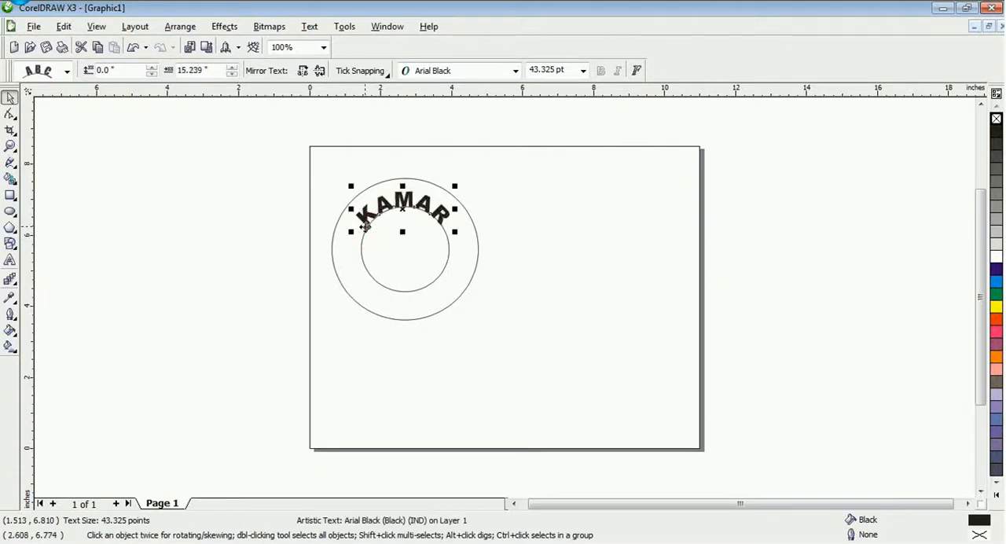
Set the font size of the curved KAMAR text to 50 pt
{"action": "left_click", "coordinate": [583, 70]}
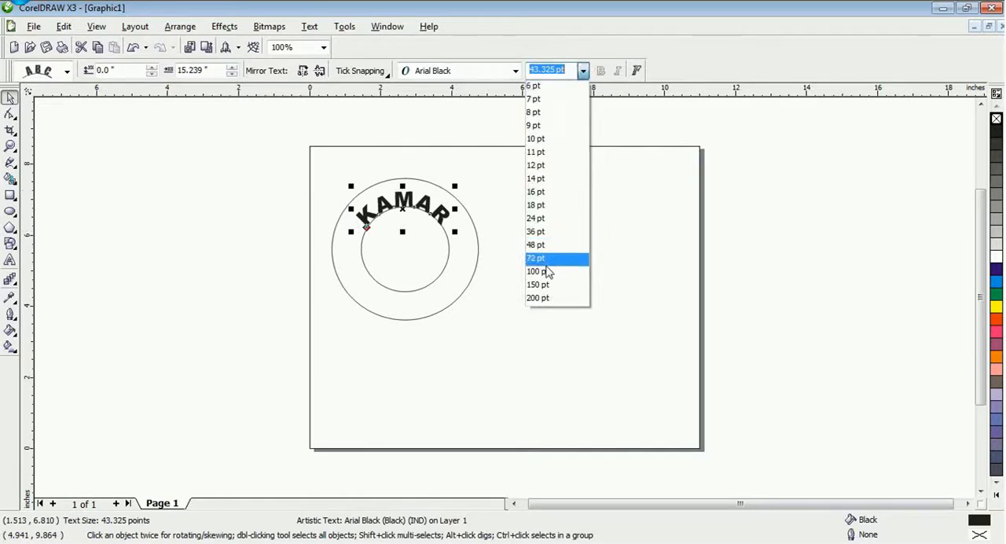
{"action": "left_click", "coordinate": [545, 263]}
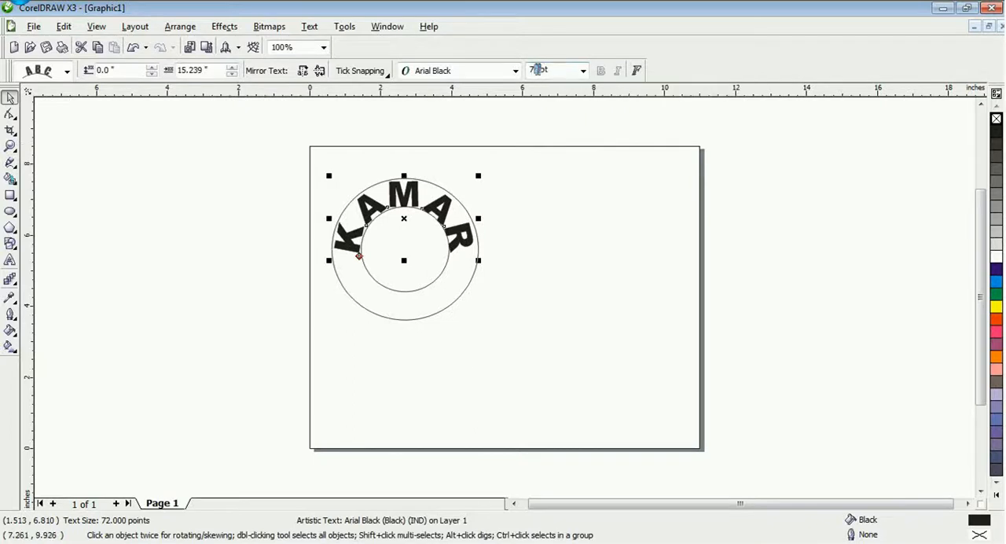
{"action": "left_click_drag", "start_coordinate": [543, 70], "coordinate": [509, 78]}
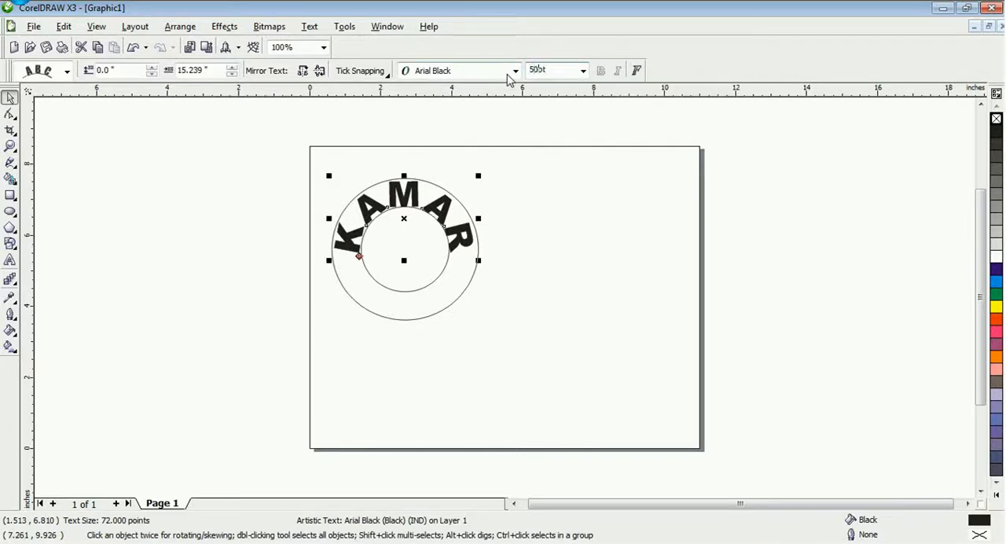
{"action": "key", "text": "Return"}
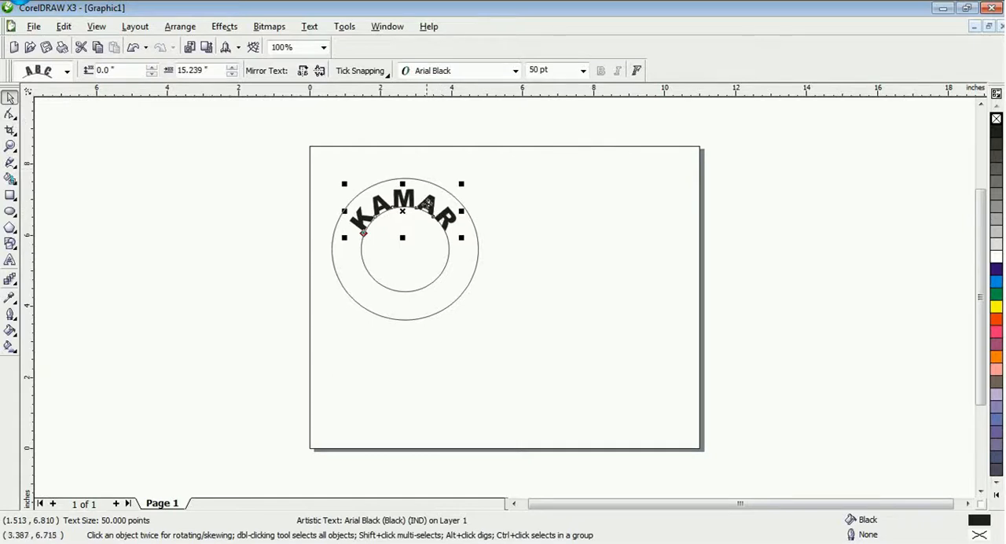
Slightly widen the character spacing of the curved KAMAR text with the Shape tool
{"action": "left_click", "coordinate": [11, 116]}
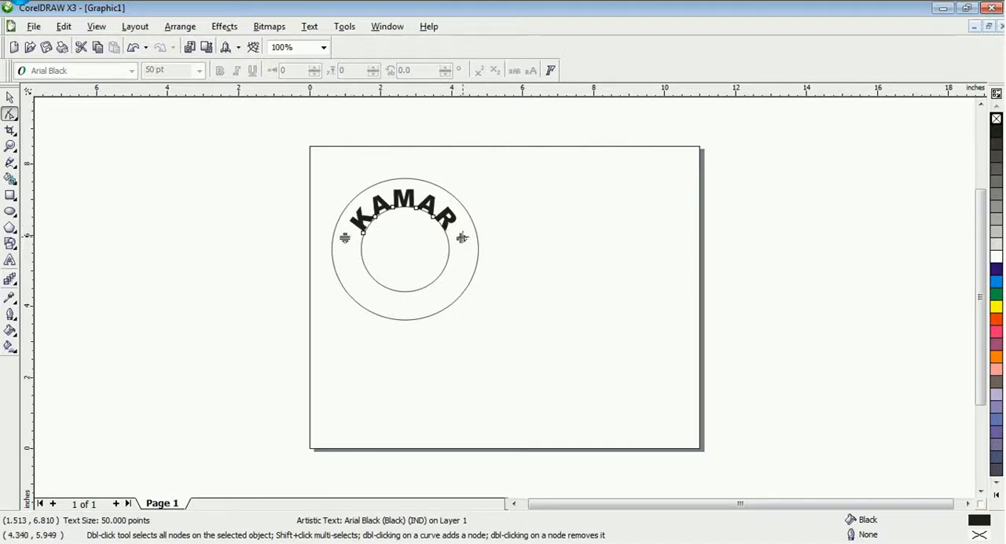
{"action": "left_click_drag", "start_coordinate": [461, 237], "coordinate": [465, 240]}
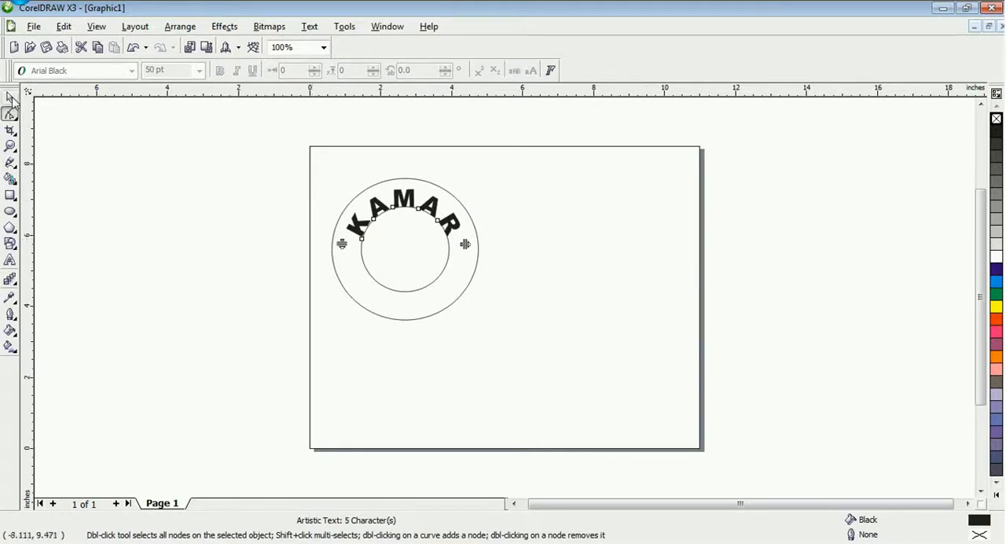
{"action": "left_click", "coordinate": [10, 98]}
{"action": "left_click", "coordinate": [292, 309]}
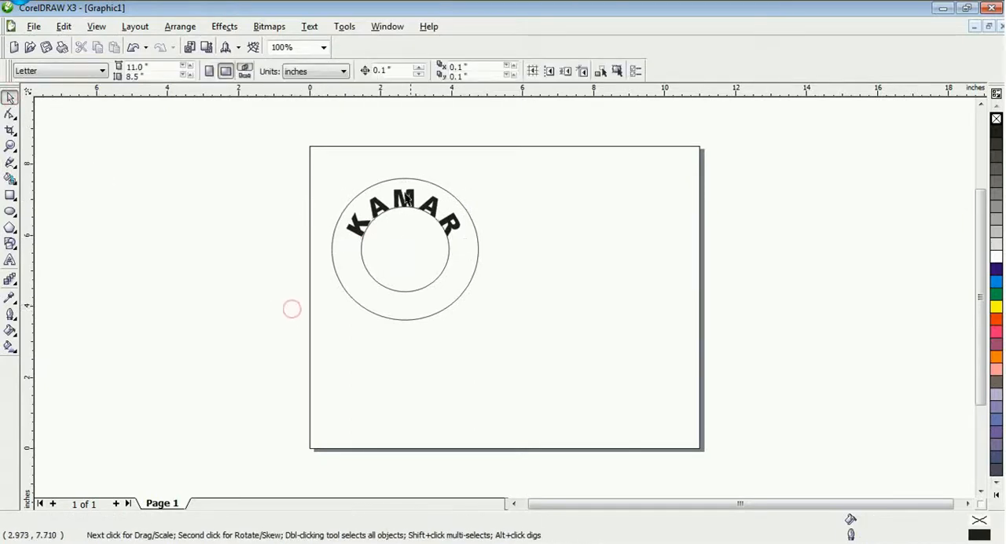
Try to shift the curved KAMAR text outward from the inner circle, and undo the attempted moves
{"action": "left_click", "coordinate": [405, 202]}
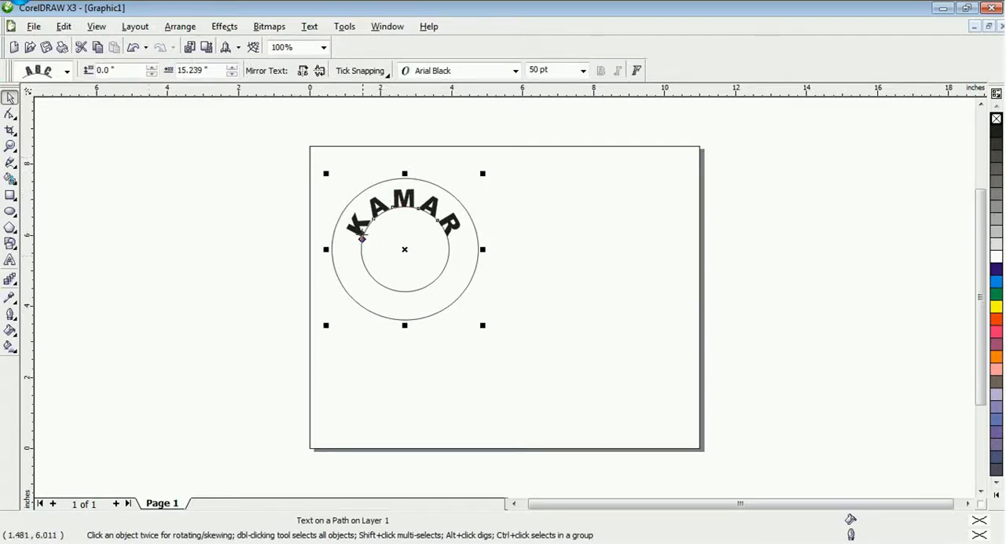
{"action": "left_click_drag", "start_coordinate": [362, 238], "coordinate": [458, 210]}
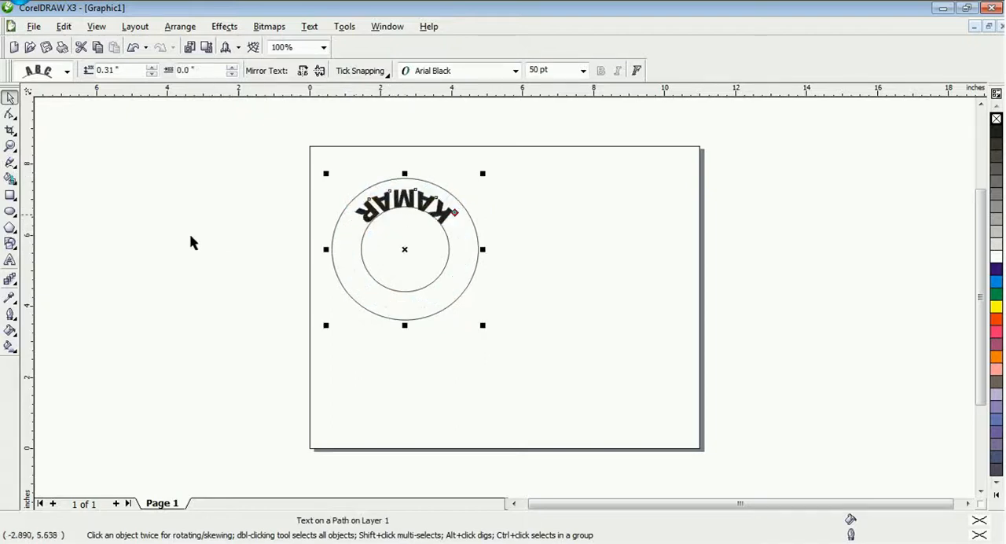
{"action": "left_click", "coordinate": [133, 47]}
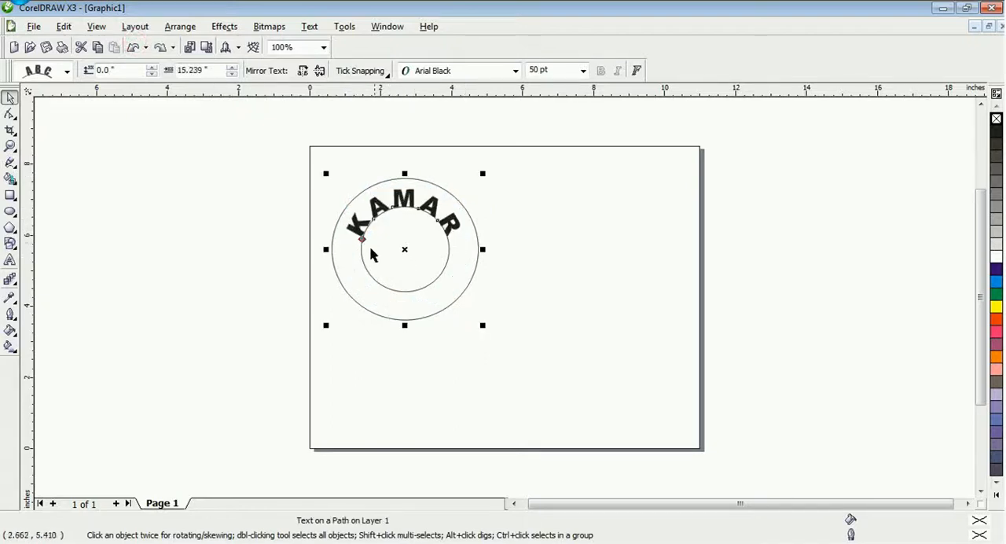
{"action": "left_click_drag", "start_coordinate": [363, 240], "coordinate": [355, 216]}
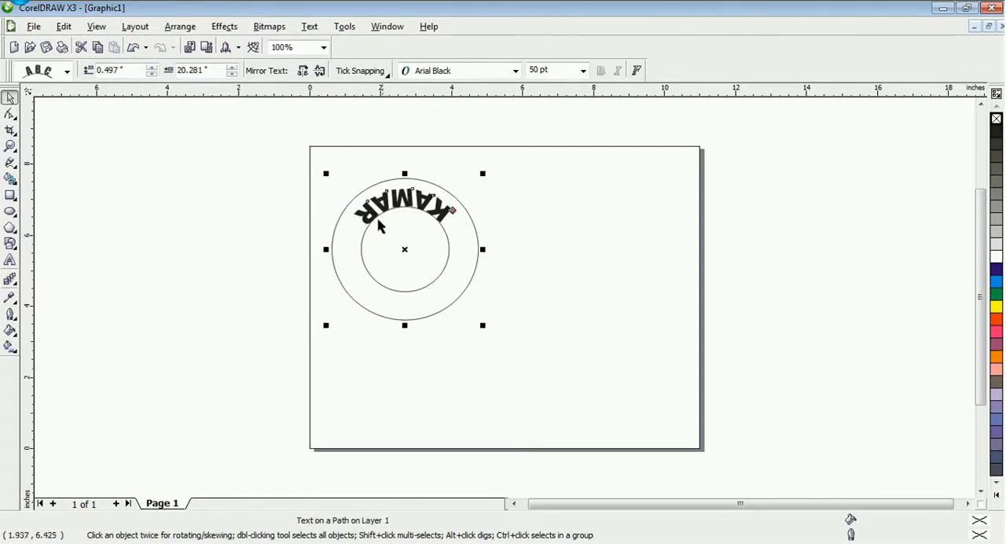
{"action": "left_click_drag", "start_coordinate": [454, 208], "coordinate": [456, 189]}
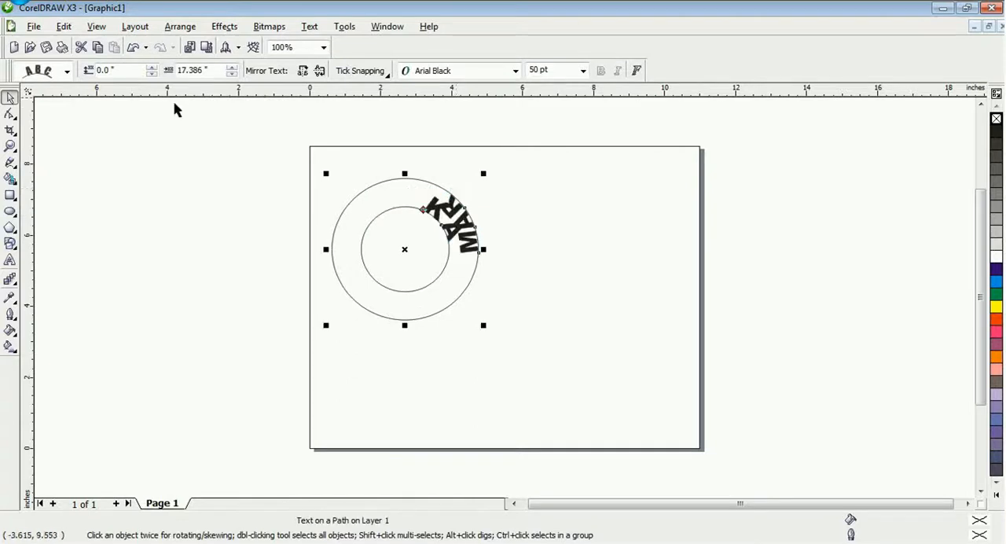
{"action": "left_click", "coordinate": [133, 48]}
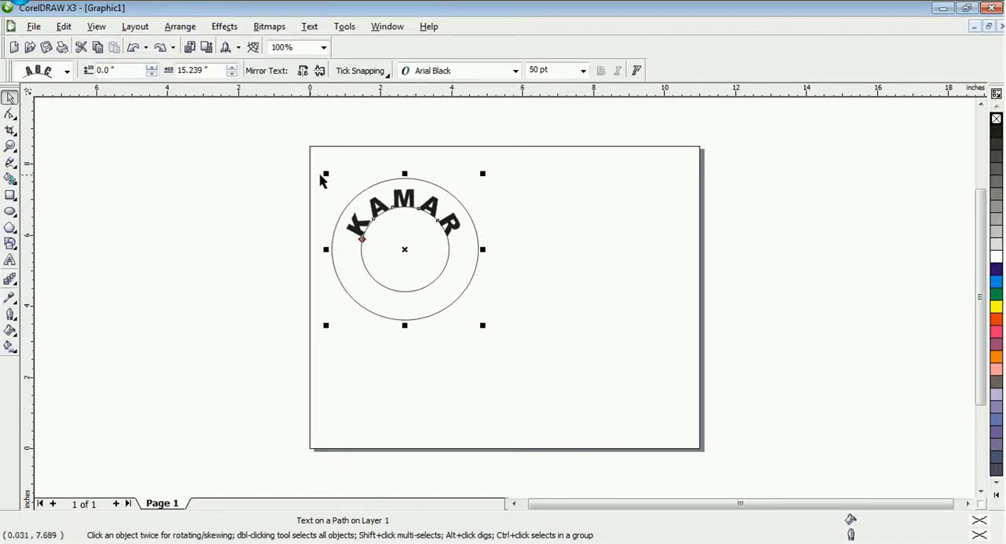
Break the KAMAR text apart from its path and move it up about 0.17 inches between the two circles
{"action": "left_click", "coordinate": [178, 29]}
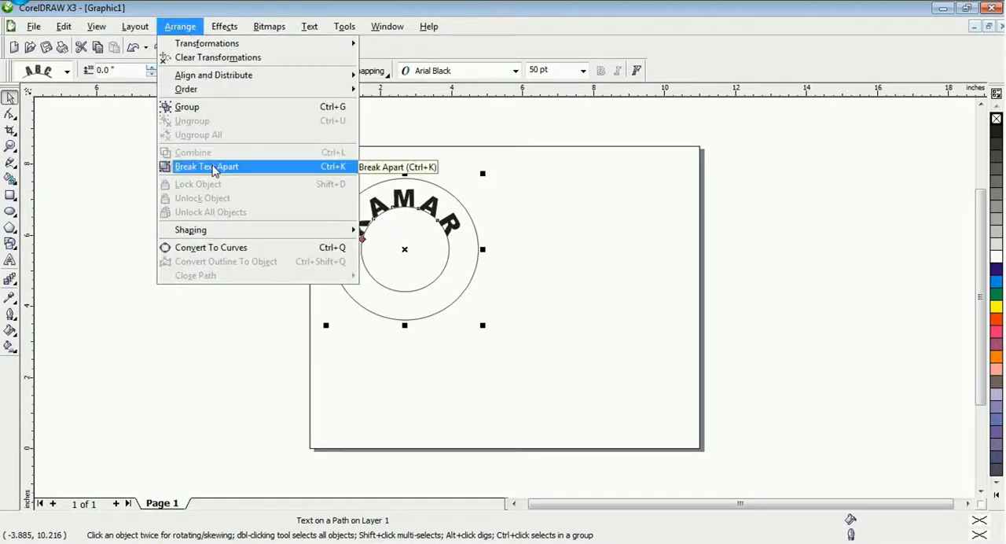
{"action": "left_click", "coordinate": [214, 166]}
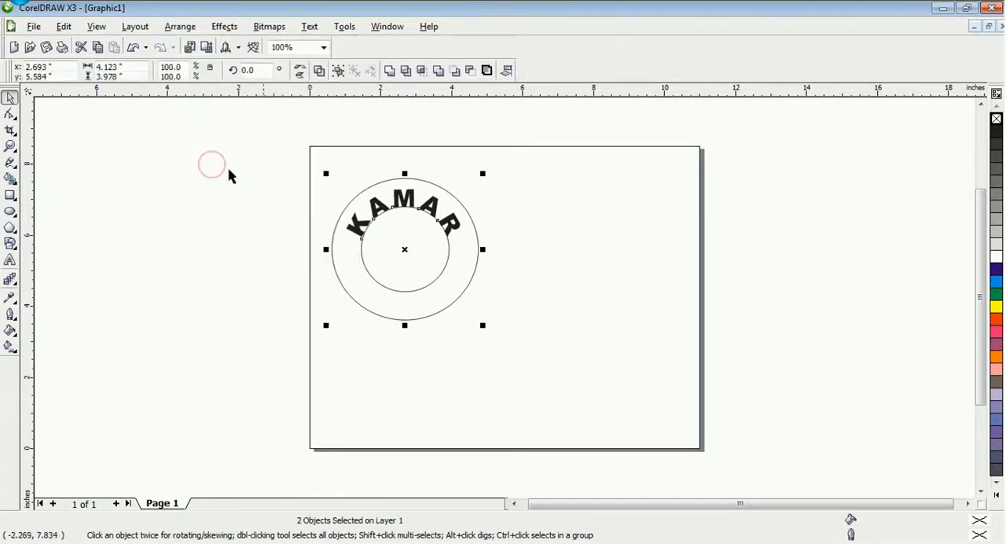
{"action": "left_click", "coordinate": [270, 219]}
{"action": "left_click", "coordinate": [407, 206]}
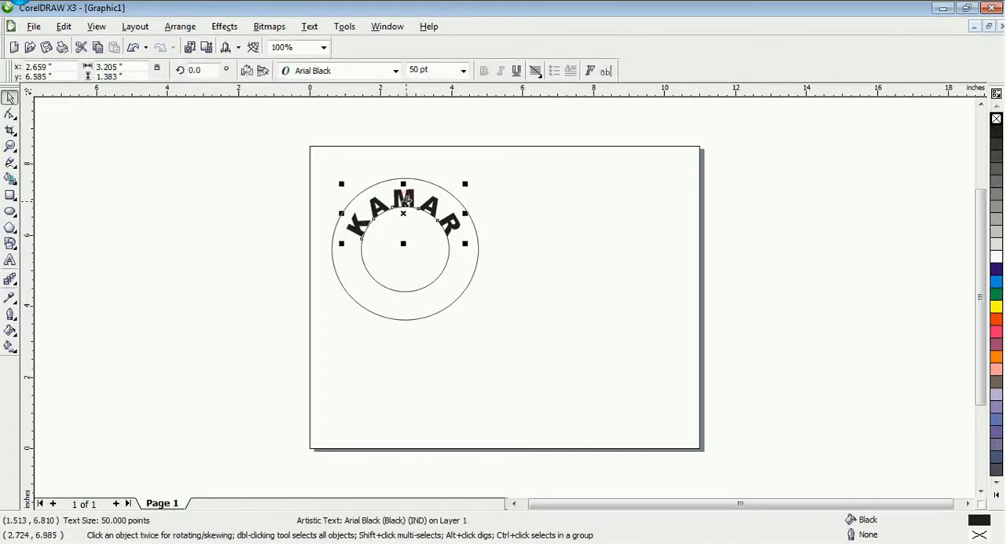
{"action": "left_click_drag", "start_coordinate": [403, 210], "coordinate": [403, 206]}
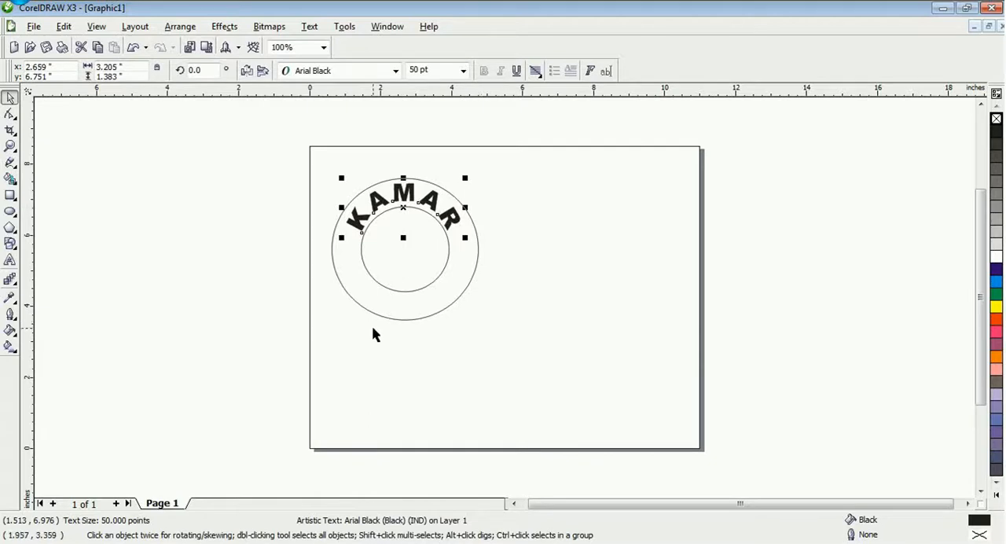
Add the artistic text ADIK in uppercase below the ring
{"action": "left_click", "coordinate": [10, 260]}
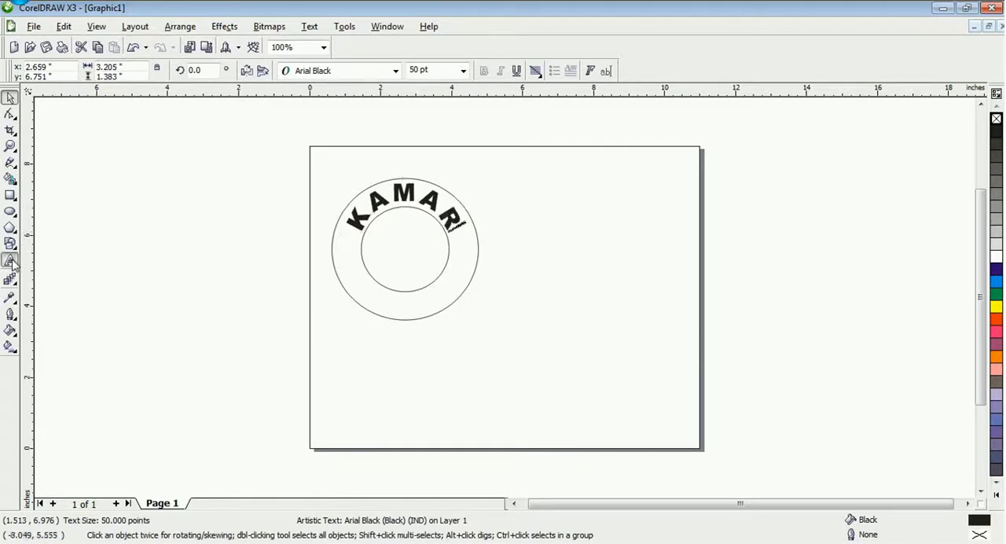
{"action": "left_click", "coordinate": [422, 345]}
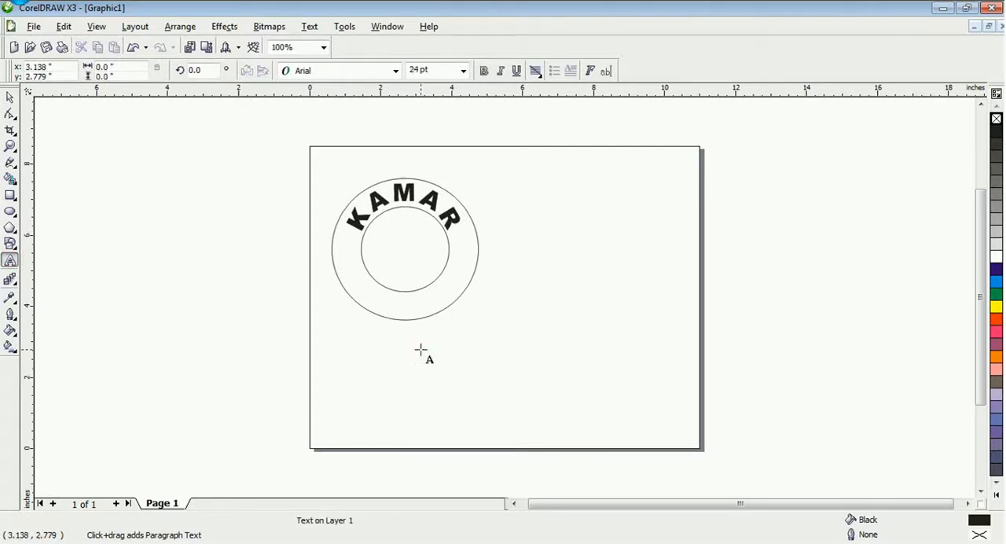
{"action": "type", "text": "adik"}
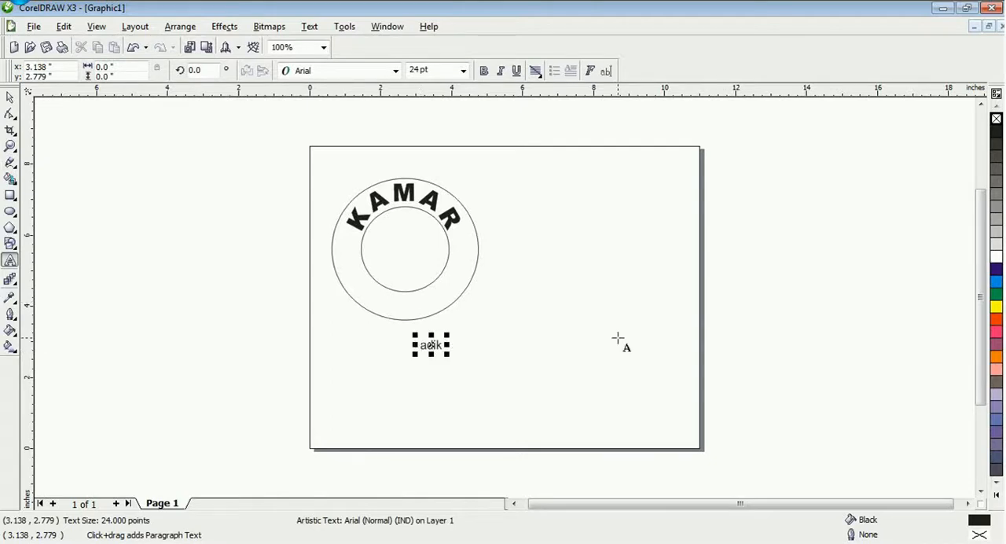
{"action": "key", "text": "BackSpace"}
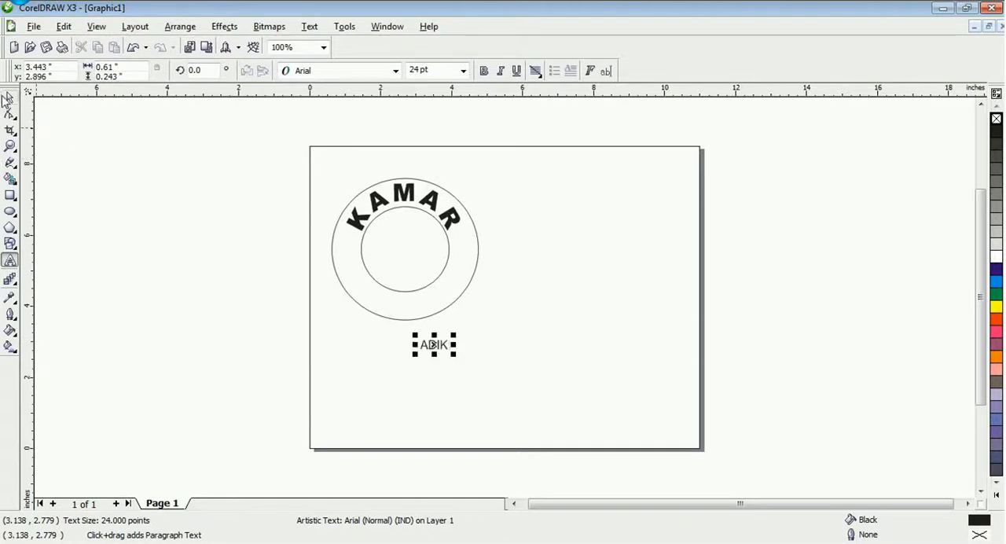
{"action": "left_click", "coordinate": [9, 97]}
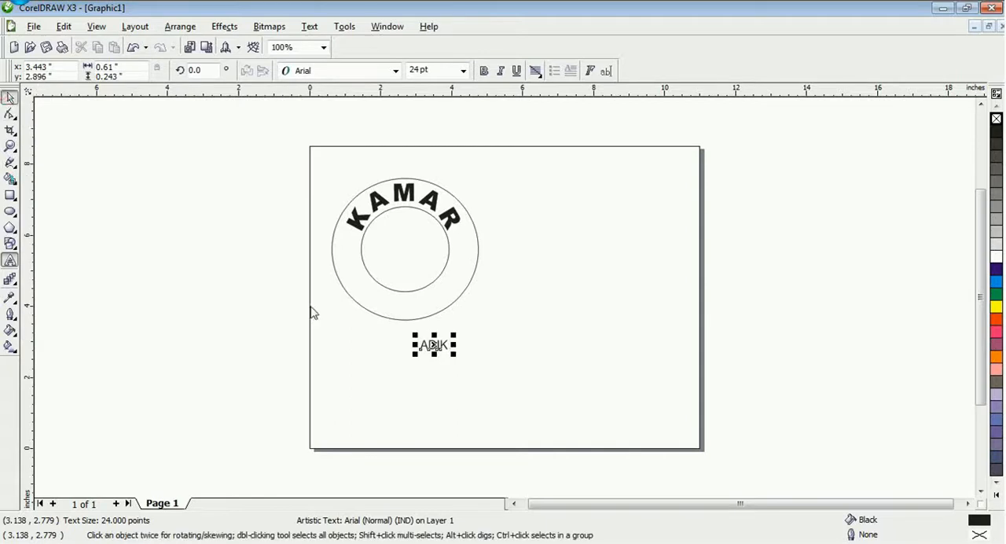
Set the ADIK text in Arial Black at about 49.1 pt and place it between the circles at the ring's bottom
{"action": "left_click", "coordinate": [396, 71]}
{"action": "left_click", "coordinate": [386, 102]}
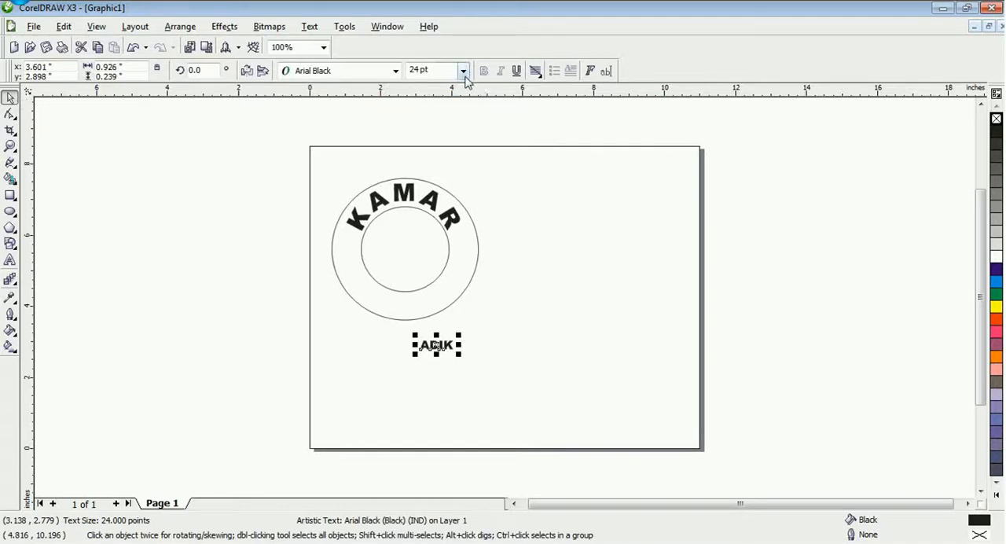
{"action": "left_click_drag", "start_coordinate": [461, 335], "coordinate": [407, 302]}
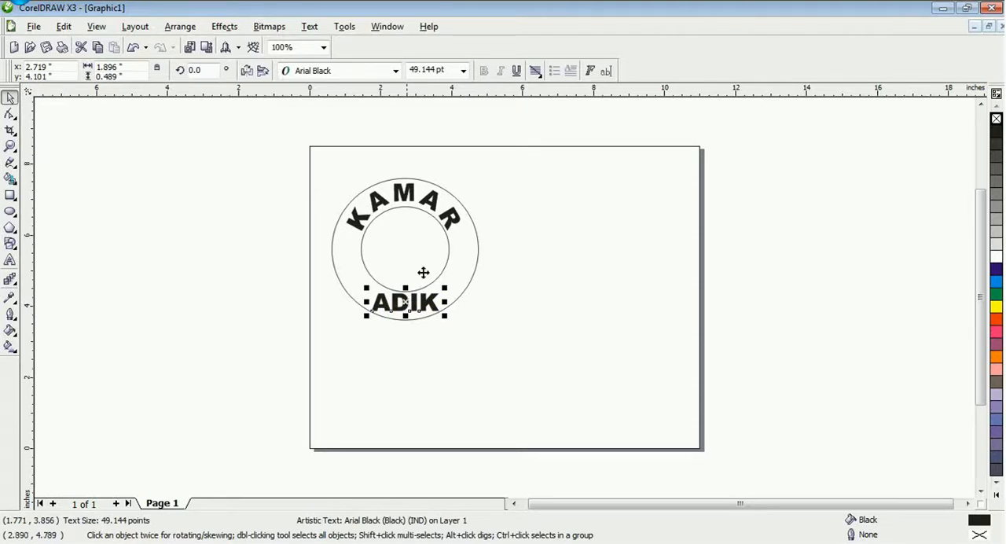
{"action": "mouse_move", "coordinate": [407, 298]}
{"action": "left_mouse_down"}
{"action": "mouse_move", "coordinate": [405, 249]}
{"action": "mouse_move", "coordinate": [411, 303]}
{"action": "left_mouse_up"}
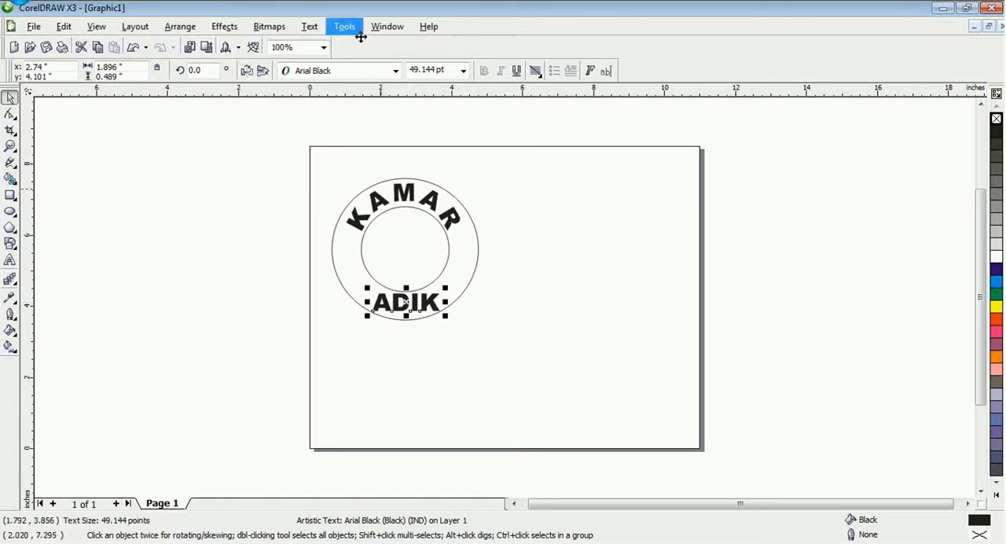
Fit the ADIK text to the inner circle's lower arc at about 0.49 inches from the path and 15.01 inches offset
{"action": "left_click", "coordinate": [309, 26]}
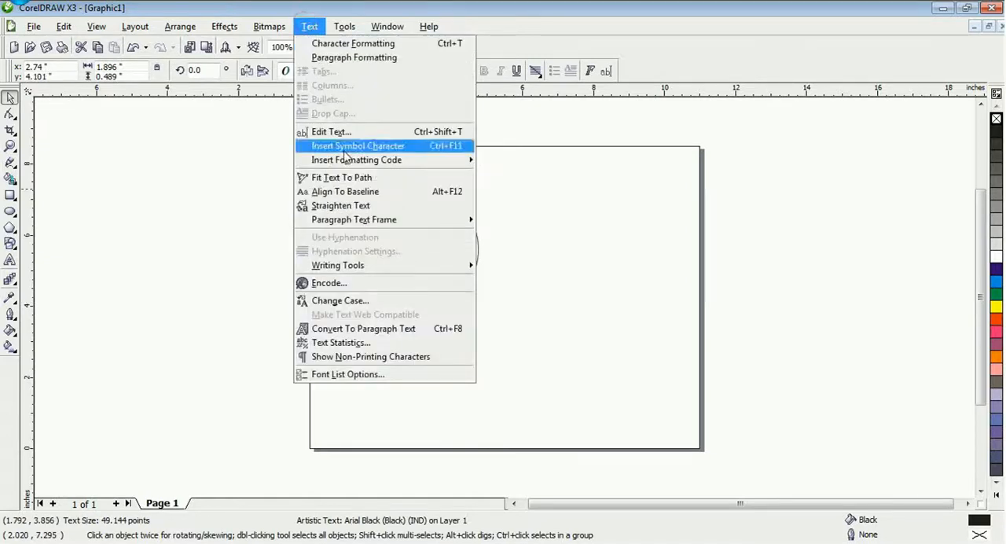
{"action": "left_click", "coordinate": [314, 178]}
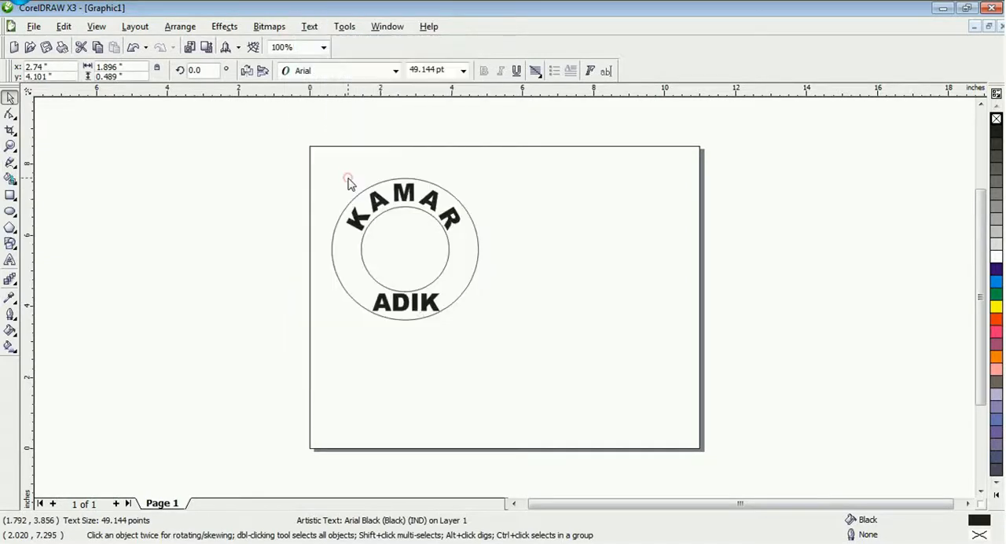
{"action": "left_click", "coordinate": [408, 314]}
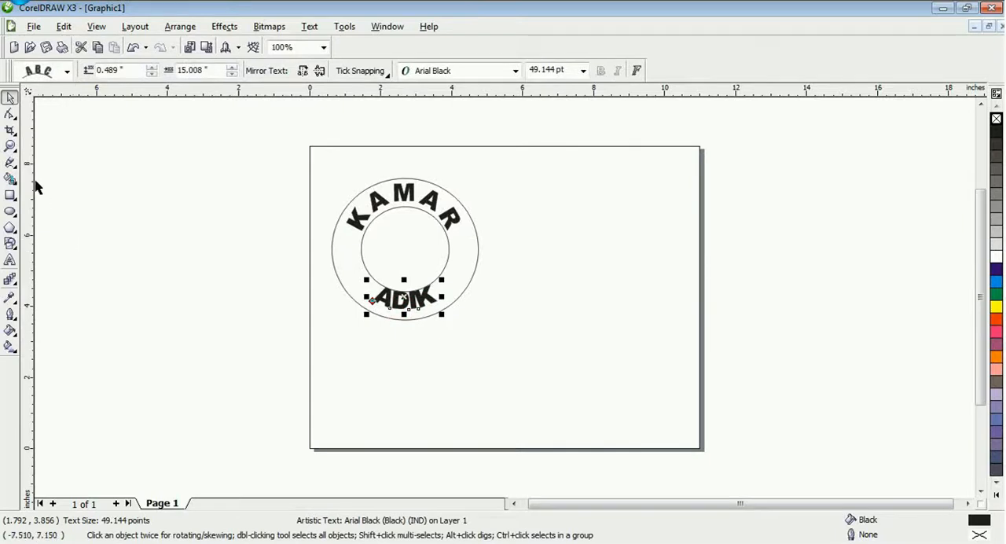
Widen the character spacing of the curved ADIK text with the Shape tool
{"action": "left_click", "coordinate": [10, 114]}
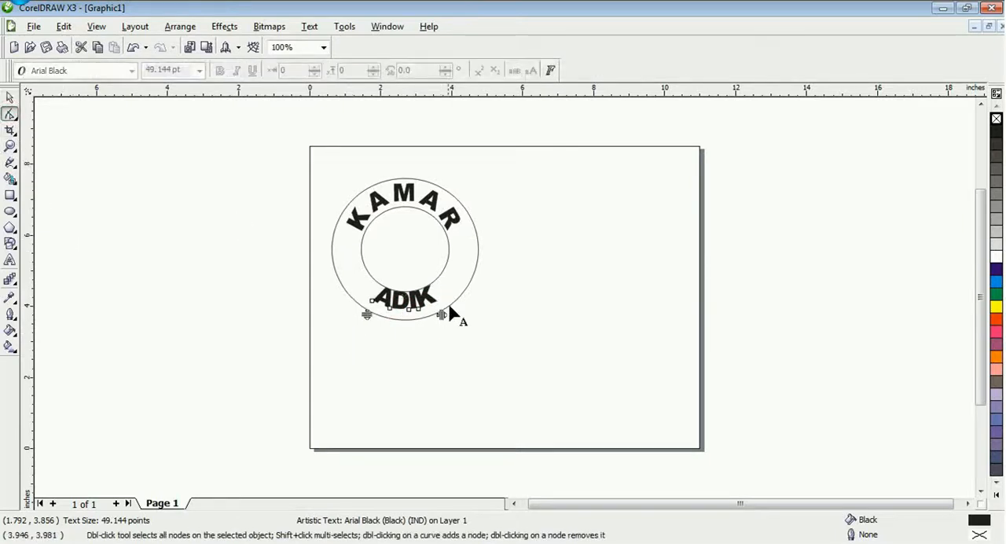
{"action": "left_click_drag", "start_coordinate": [441, 315], "coordinate": [455, 309]}
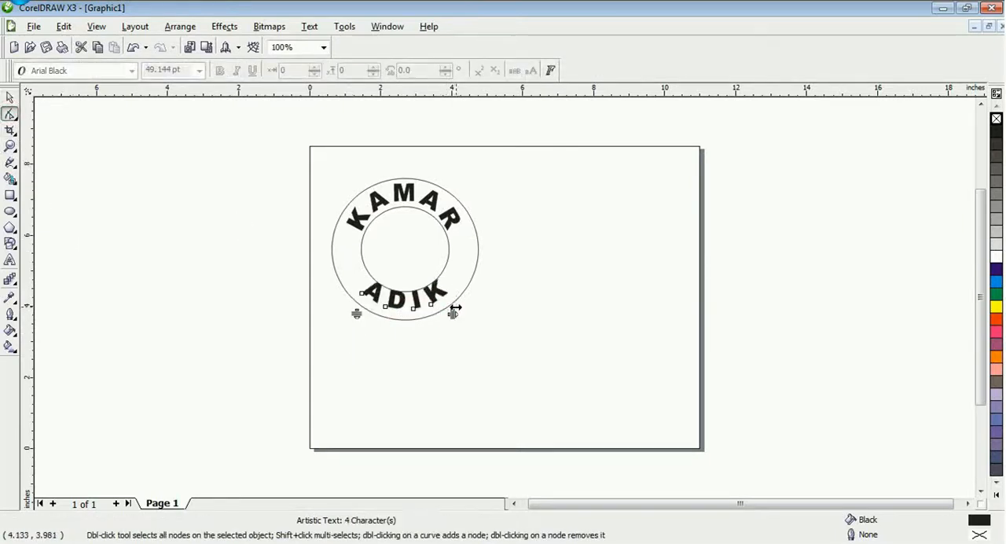
{"action": "left_click", "coordinate": [10, 98]}
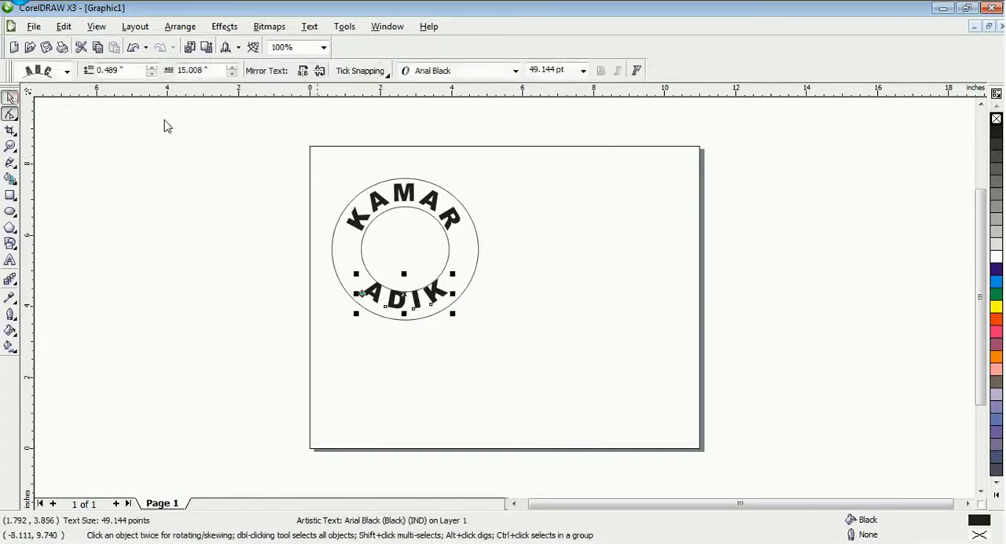
{"action": "left_click", "coordinate": [296, 251]}
{"action": "left_click", "coordinate": [374, 299]}
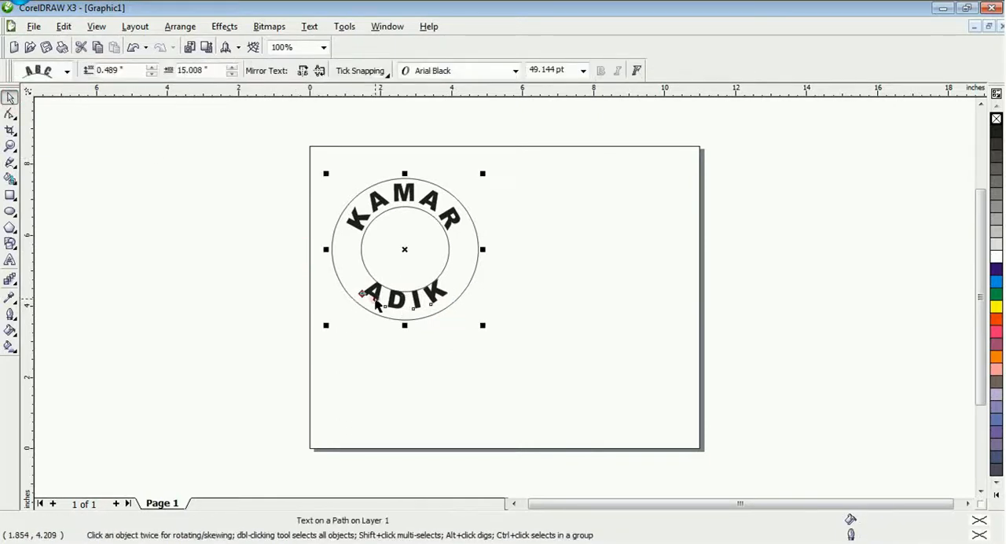
{"action": "left_click", "coordinate": [374, 299]}
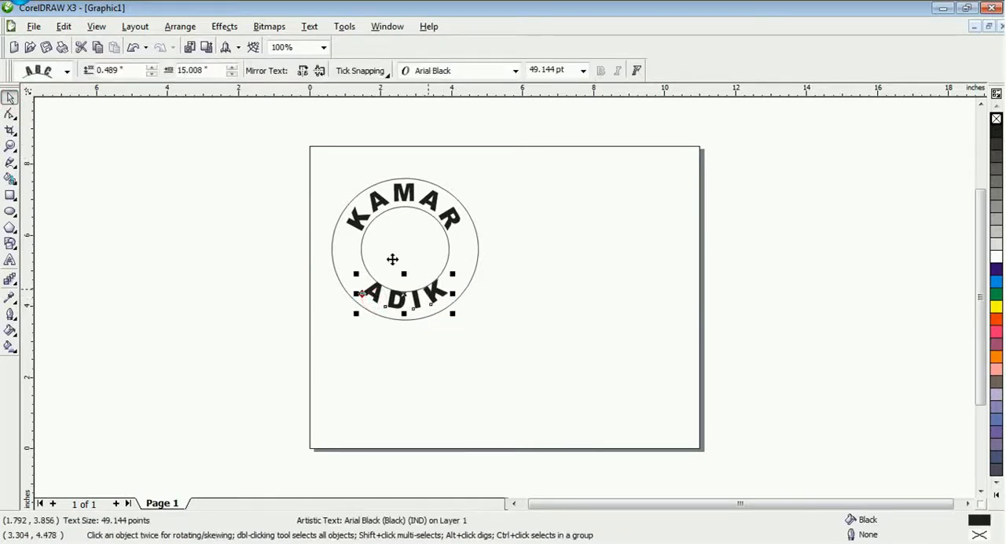
{"action": "left_click", "coordinate": [187, 27]}
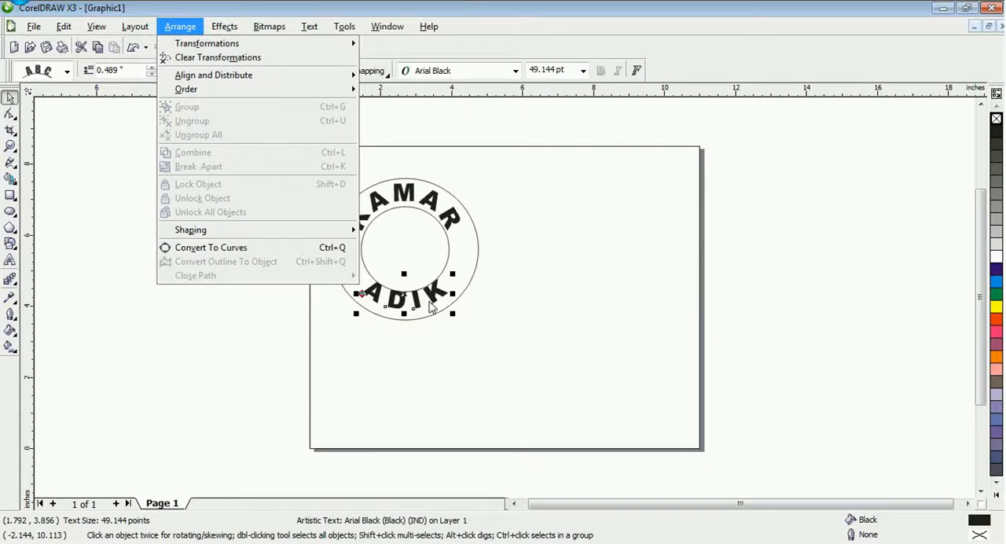
{"action": "left_click", "coordinate": [413, 350]}
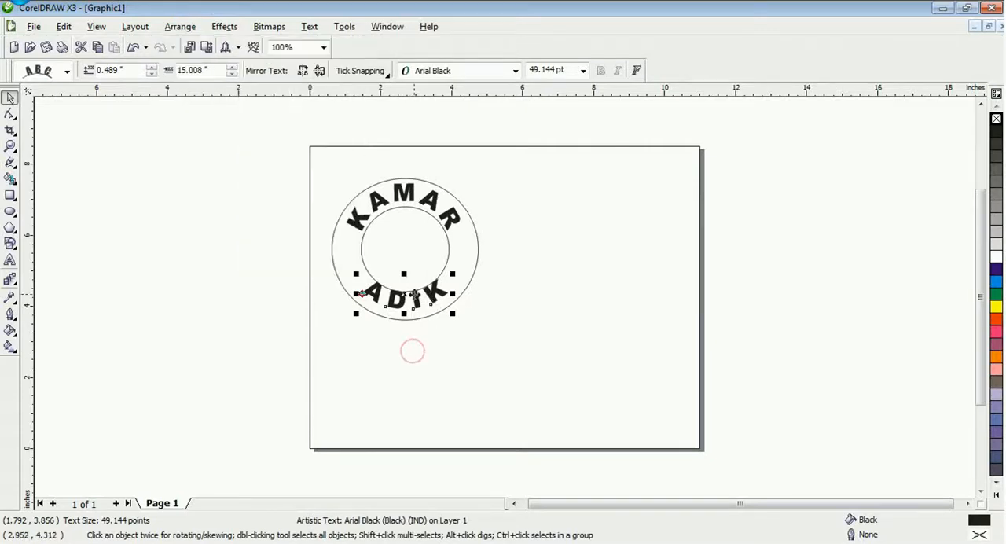
Break the curved ADIK text apart from its circular path
{"action": "left_click", "coordinate": [416, 367]}
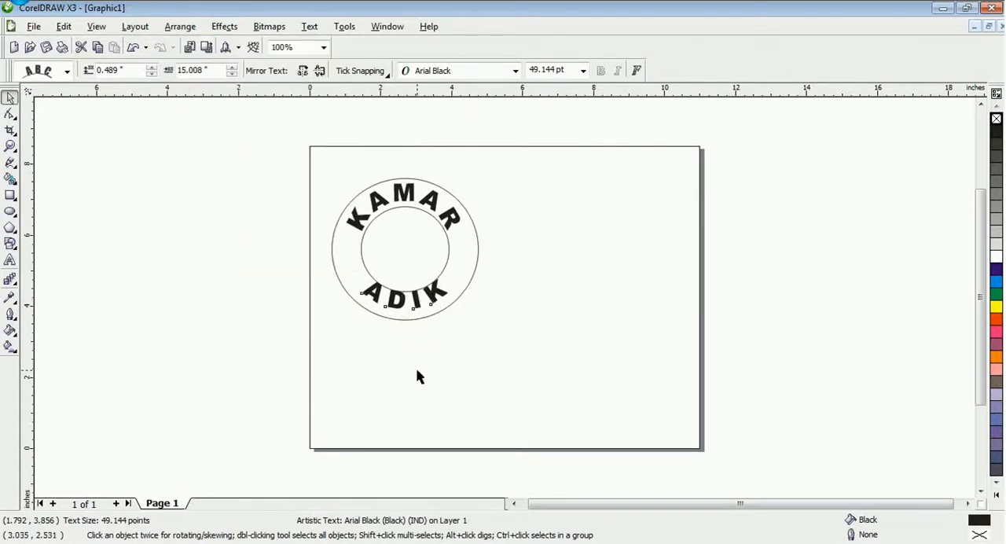
{"action": "left_click", "coordinate": [416, 310]}
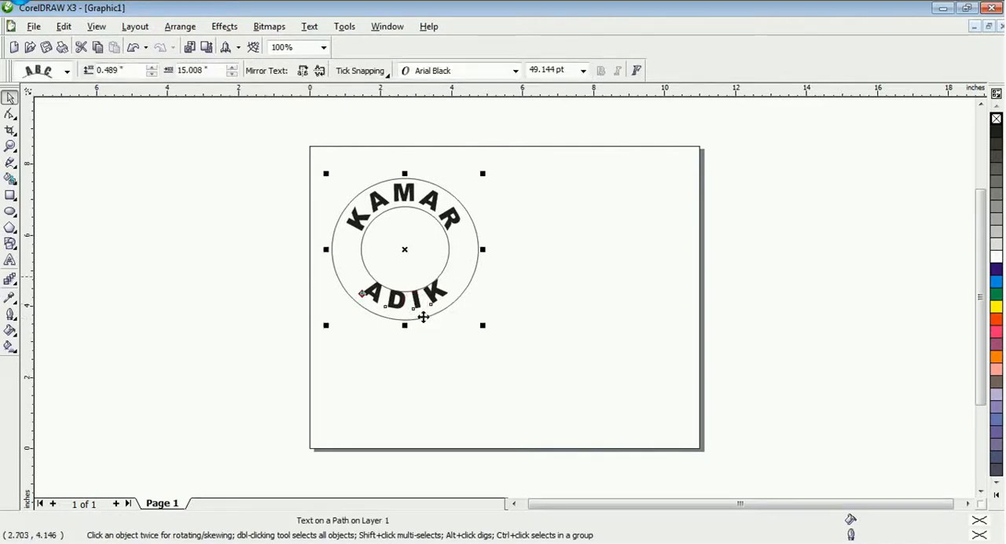
{"action": "left_click", "coordinate": [179, 27]}
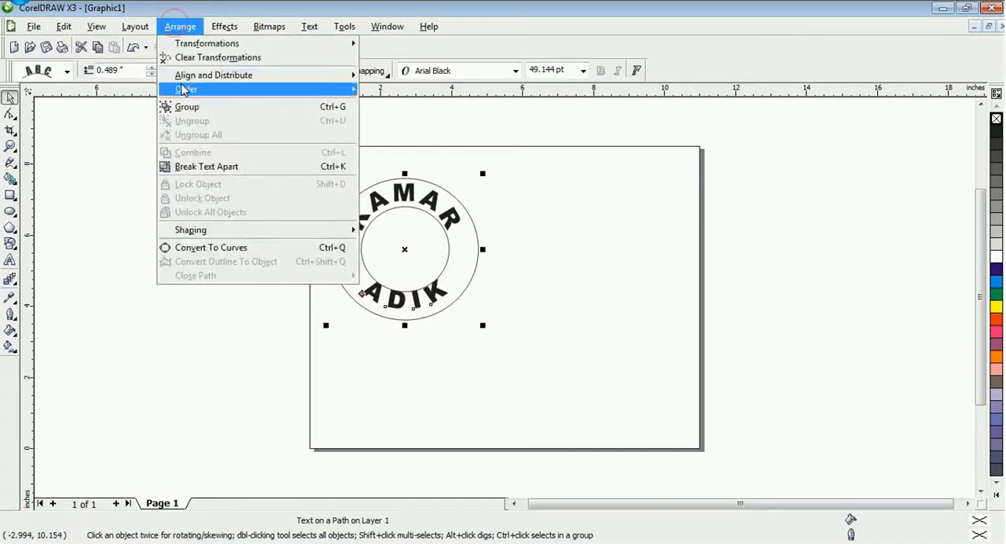
{"action": "left_click", "coordinate": [199, 168]}
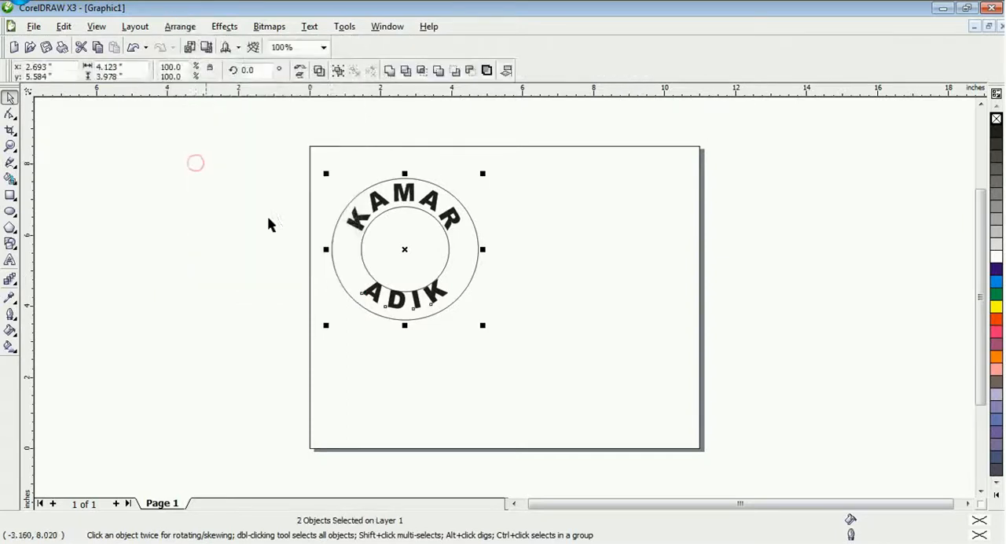
Move the ADIK text slightly down to sit midway between the two circles, centred at about X 2.67 and Y 4.23 inches
{"action": "left_click", "coordinate": [393, 367]}
{"action": "left_click", "coordinate": [402, 300]}
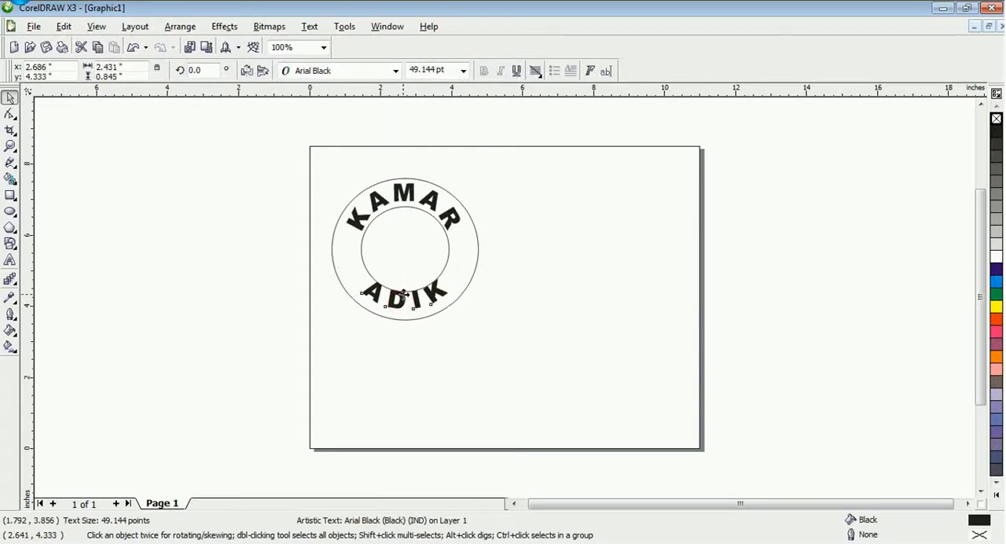
{"action": "left_click_drag", "start_coordinate": [402, 300], "coordinate": [396, 300]}
{"action": "left_click", "coordinate": [426, 375]}
{"action": "left_click", "coordinate": [403, 303]}
{"action": "left_click", "coordinate": [395, 344]}
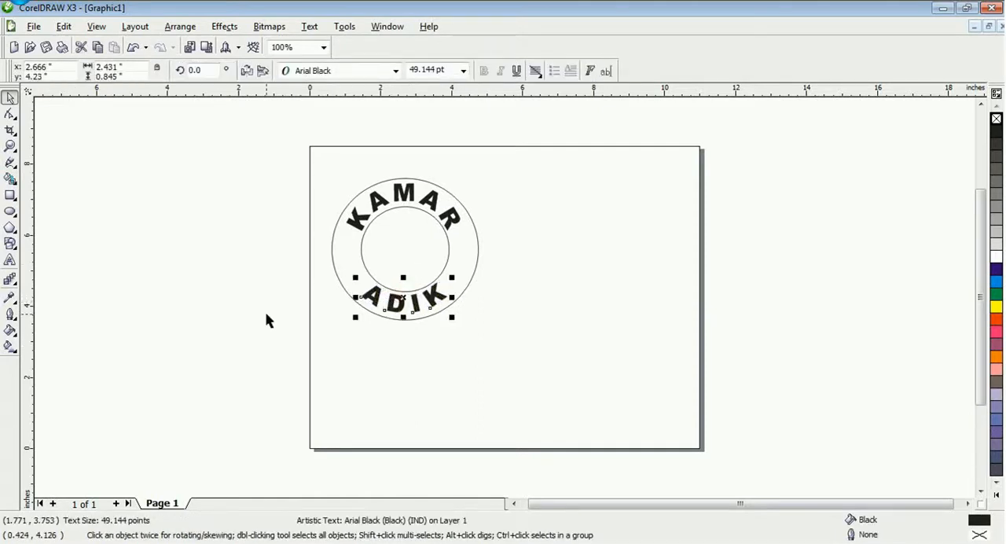
{"action": "left_click", "coordinate": [219, 308]}
Draw a wavy flag Perfect Shape about 9.8 by 1.93 inches below the ring
{"action": "left_click", "coordinate": [13, 247]}
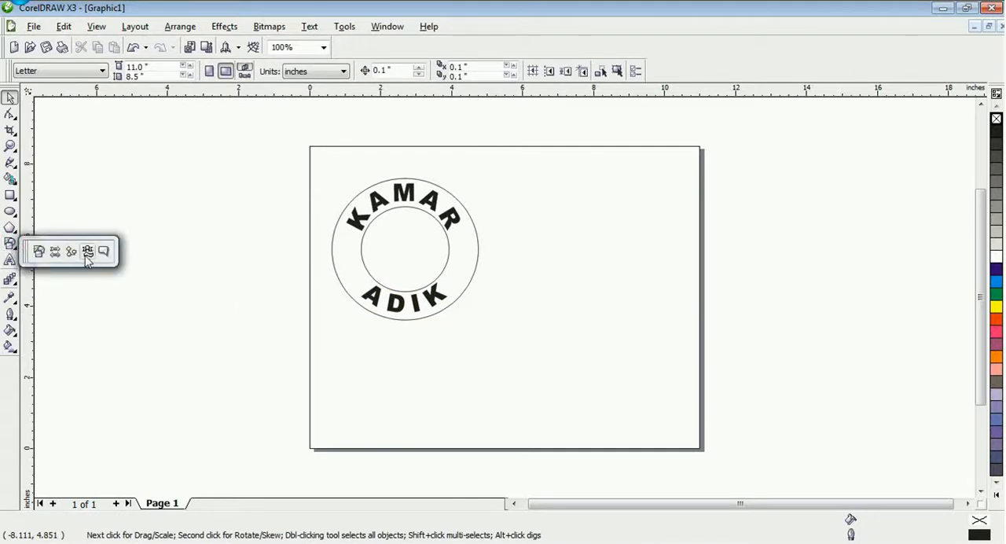
{"action": "left_click", "coordinate": [87, 250]}
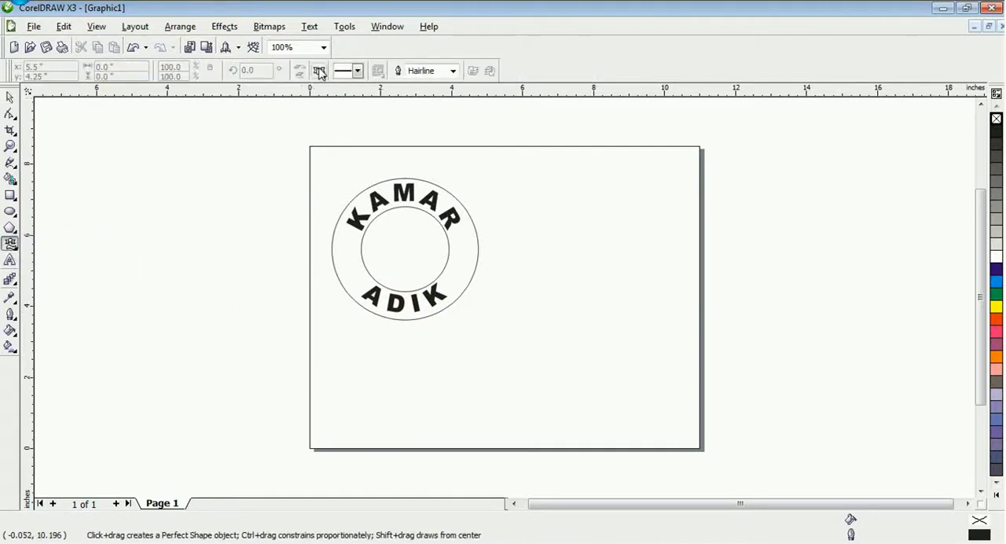
{"action": "left_click", "coordinate": [320, 71]}
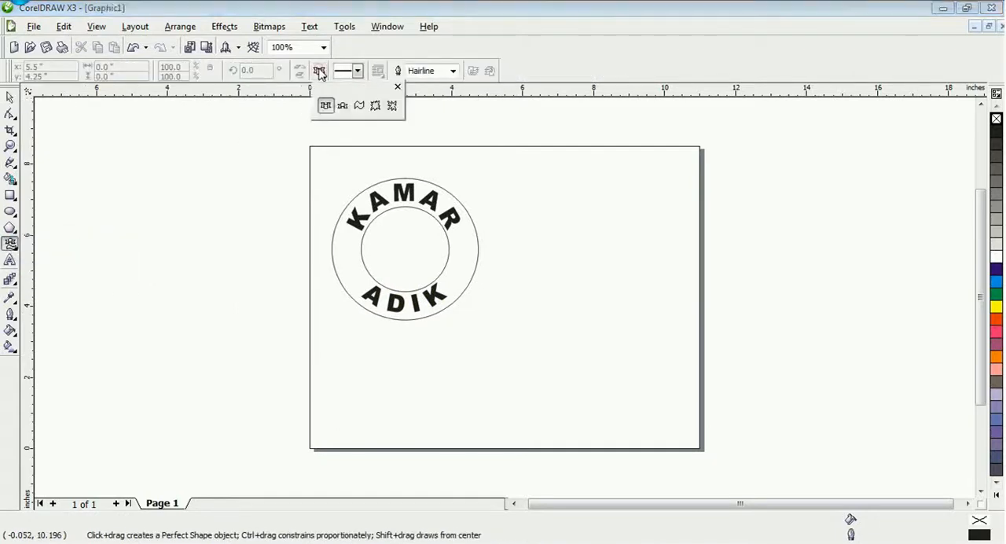
{"action": "left_click", "coordinate": [360, 107]}
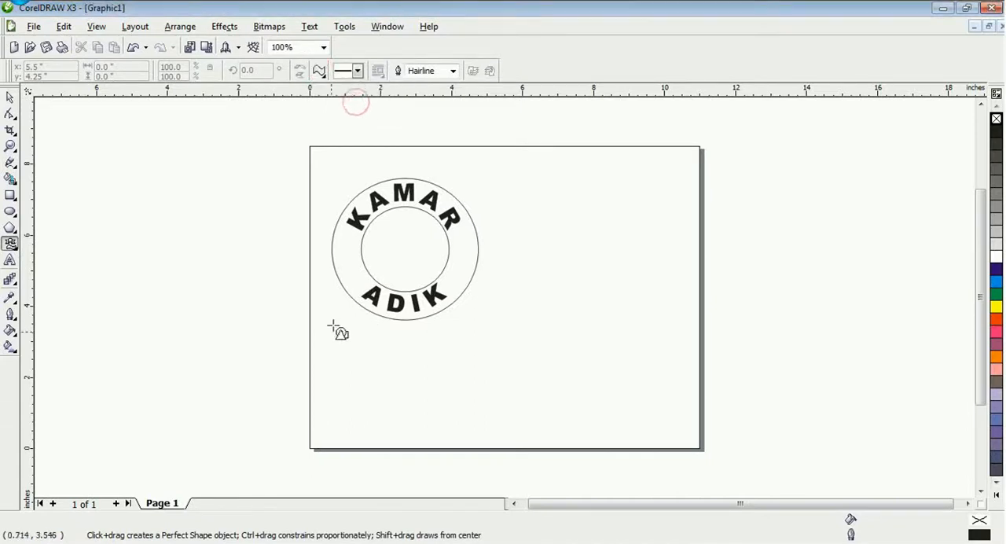
{"action": "left_click_drag", "start_coordinate": [332, 348], "coordinate": [681, 416]}
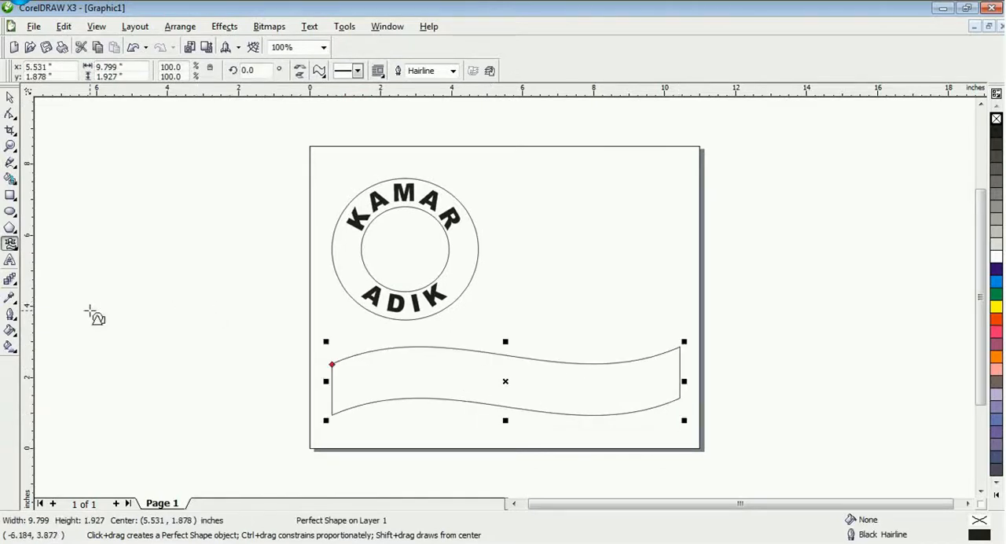
Add the child's name in uppercase as artistic text, enlarge it to about 114 pt and place it over the wavy banner
{"action": "left_click", "coordinate": [10, 260]}
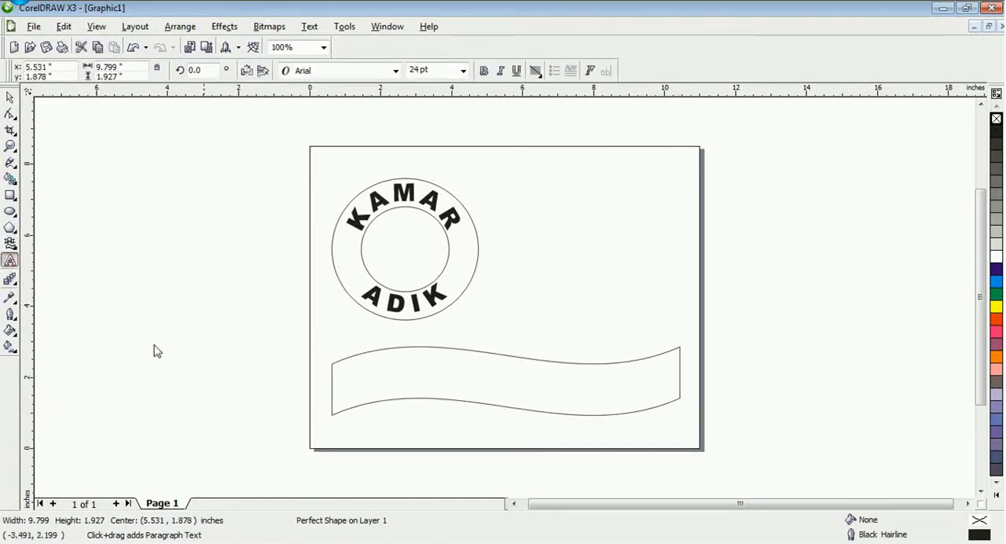
{"action": "left_click", "coordinate": [264, 340]}
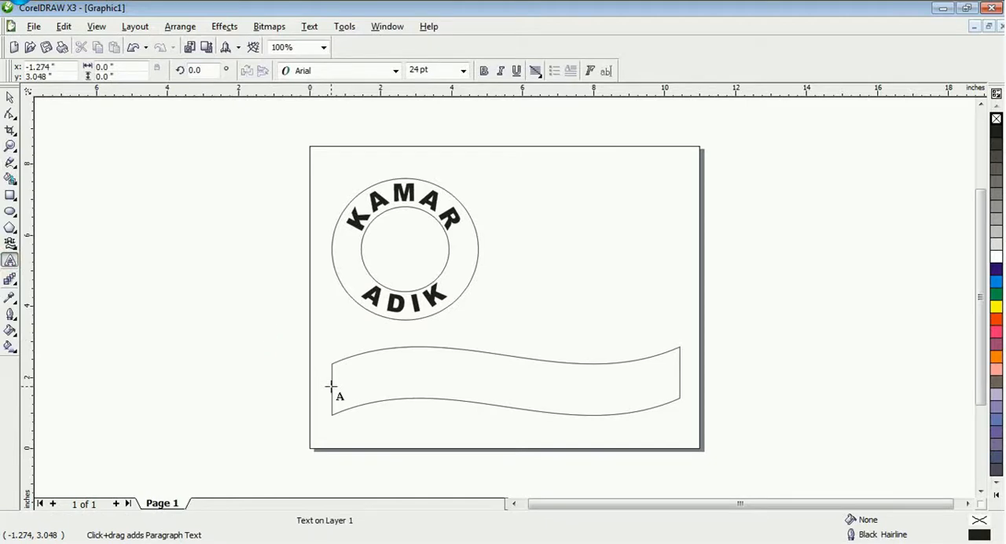
{"action": "type", "text": "KAM"}
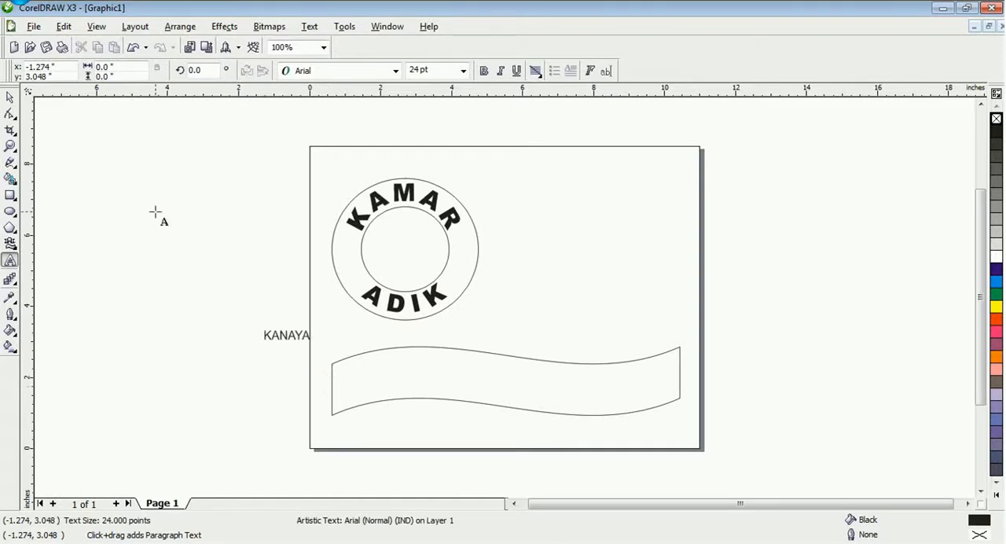
{"action": "left_click", "coordinate": [10, 97]}
{"action": "left_click_drag", "start_coordinate": [288, 338], "coordinate": [570, 417]}
{"action": "left_click_drag", "start_coordinate": [456, 383], "coordinate": [453, 381]}
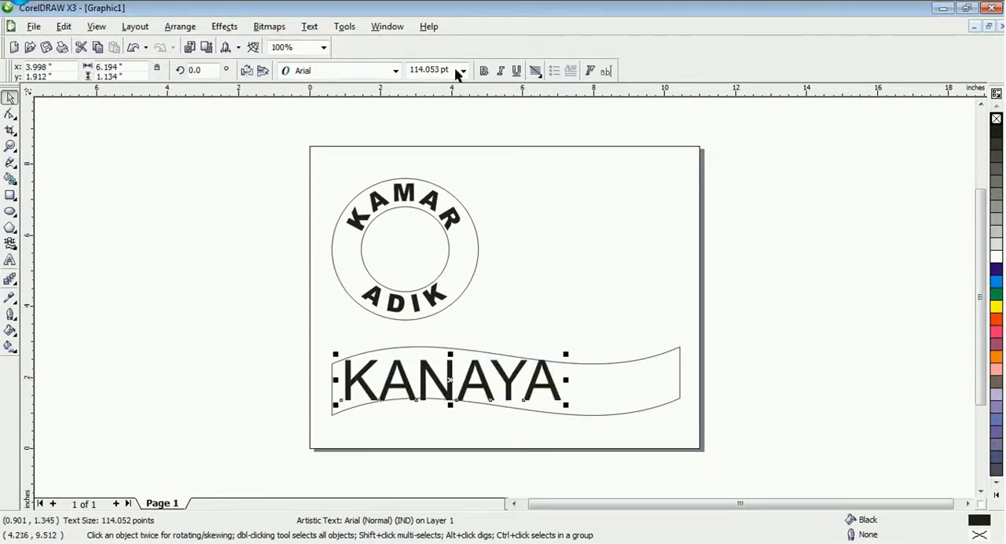
Set the name text on the banner in bold Comic Sans MS
{"action": "left_click", "coordinate": [396, 71]}
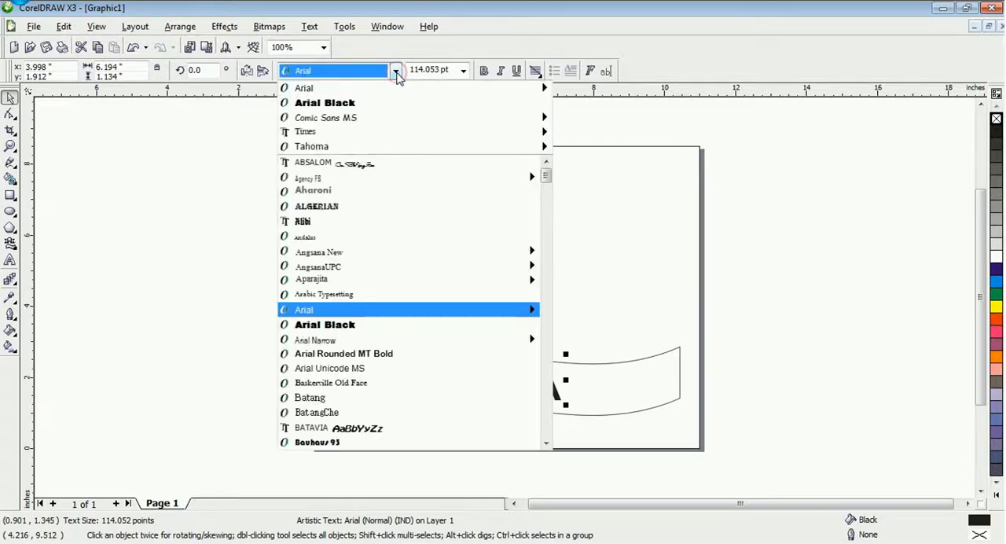
{"action": "left_click", "coordinate": [360, 118]}
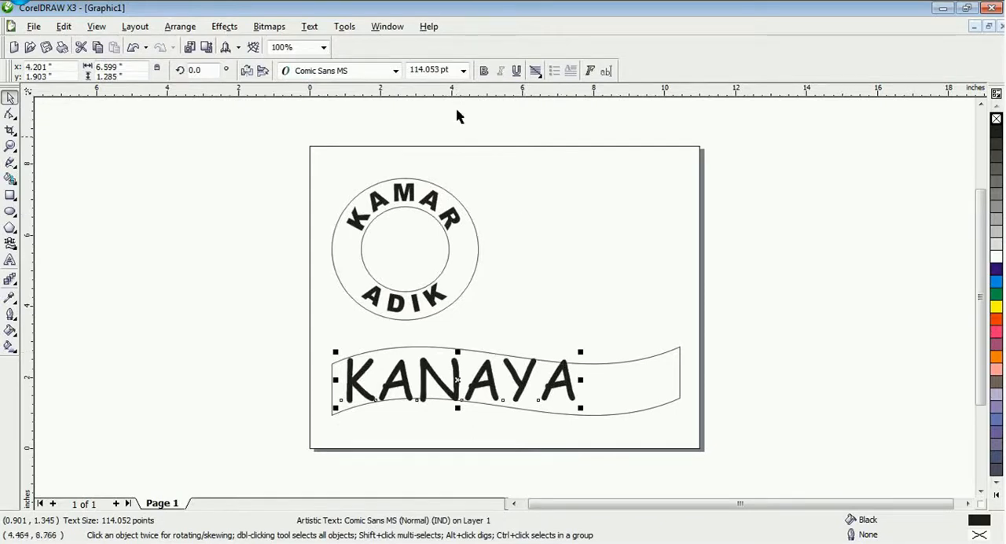
{"action": "left_click", "coordinate": [484, 70]}
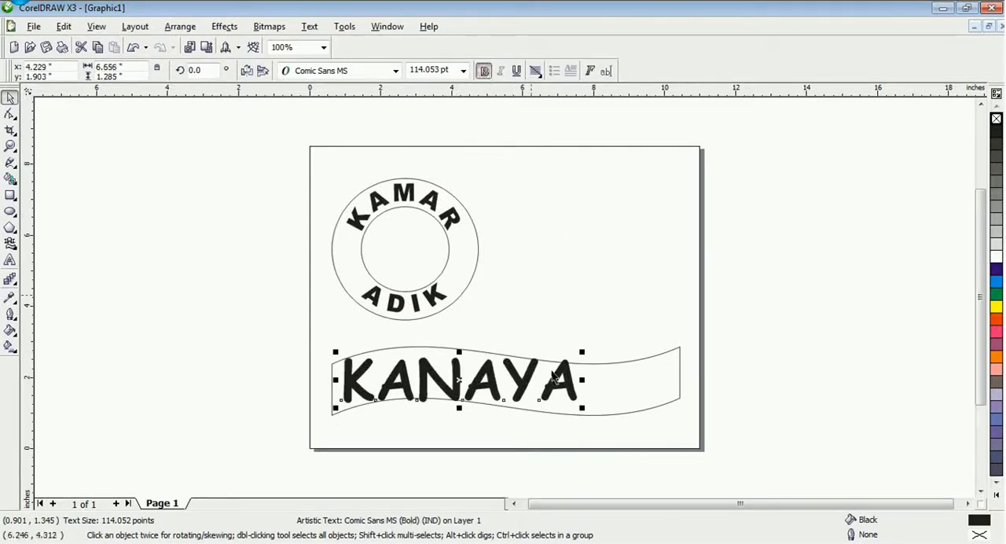
Narrow the wavy banner to about 8.76 inches and widen the name's character spacing until the text spans about 8.13 inches
{"action": "left_click", "coordinate": [681, 383]}
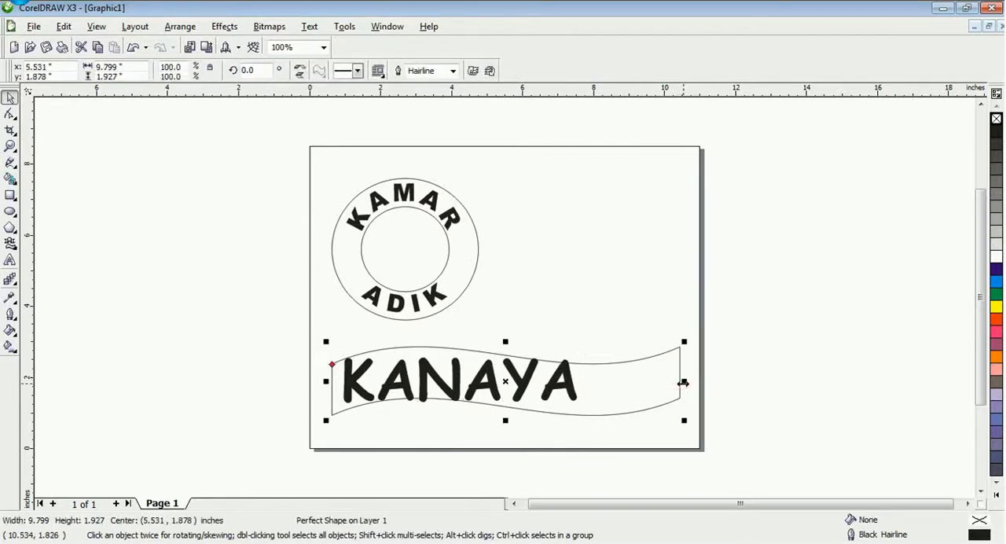
{"action": "left_click_drag", "start_coordinate": [683, 383], "coordinate": [646, 381]}
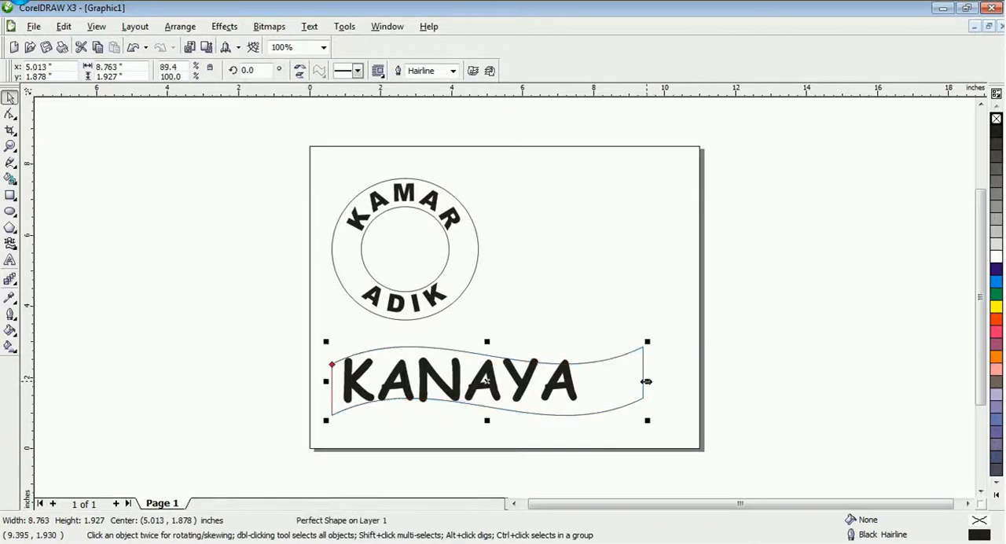
{"action": "left_click", "coordinate": [573, 394]}
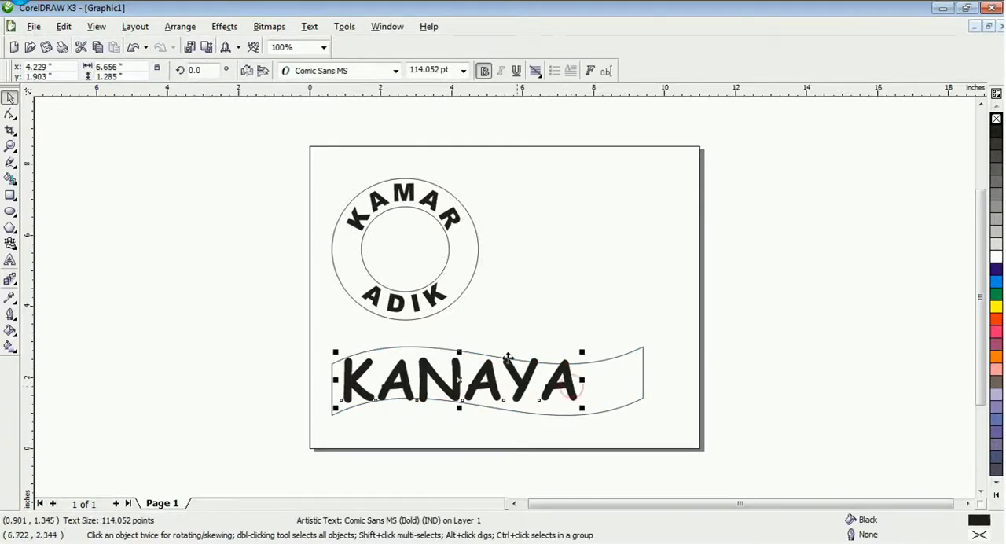
{"action": "left_click", "coordinate": [11, 114]}
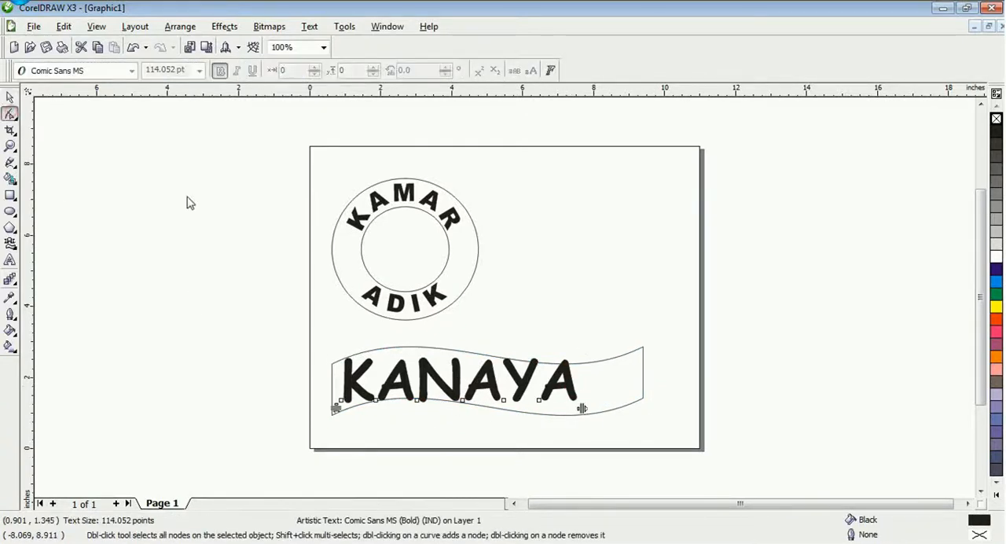
{"action": "left_click_drag", "start_coordinate": [582, 409], "coordinate": [628, 411]}
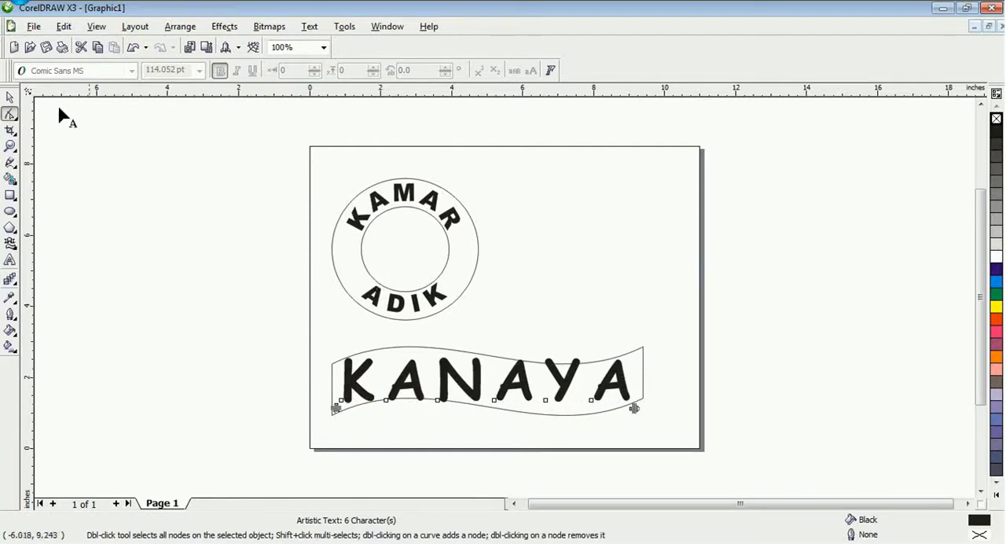
{"action": "left_click", "coordinate": [10, 97]}
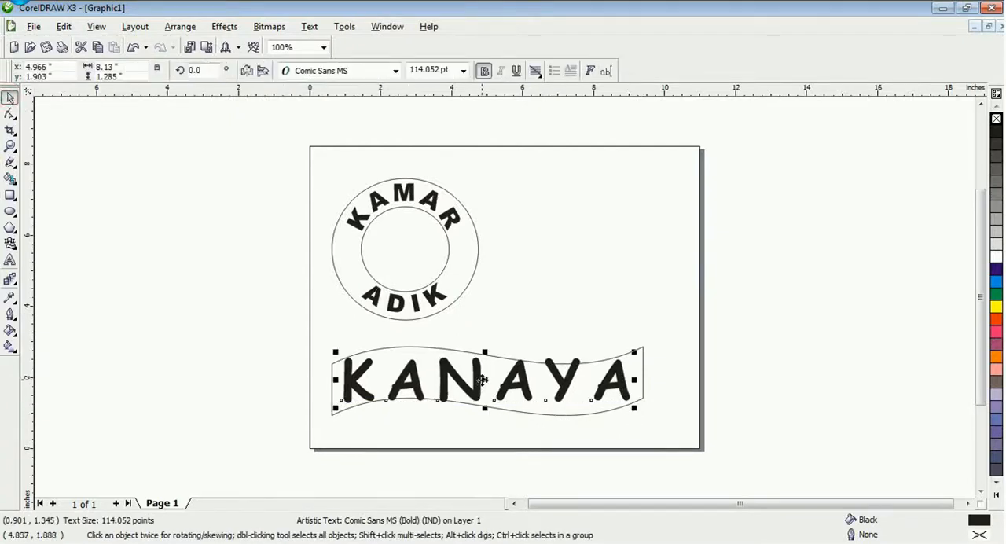
Fit the name text to the banner's wavy outline at about -0.62 inches from the path and 15.48 inches offset
{"action": "left_click", "coordinate": [322, 29]}
{"action": "left_click", "coordinate": [362, 180]}
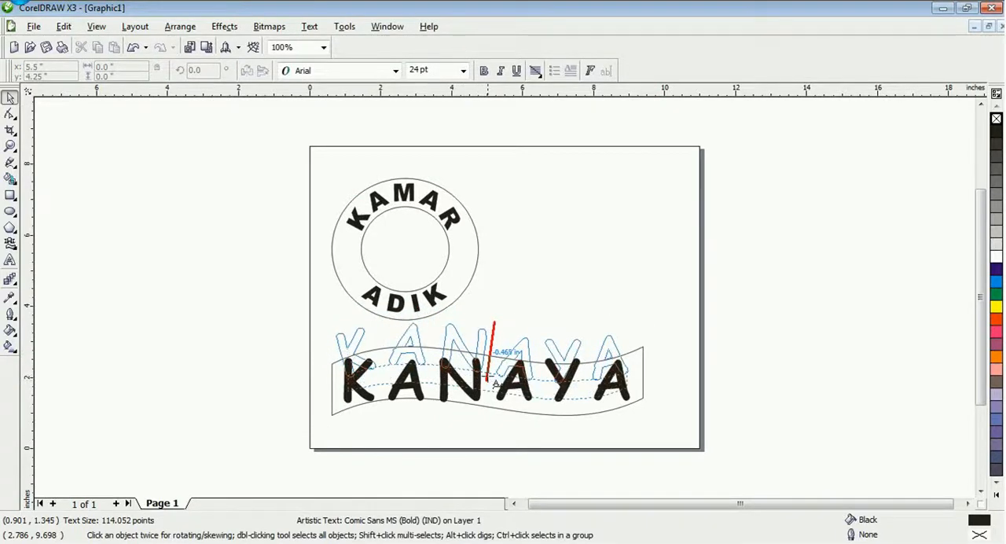
{"action": "left_click", "coordinate": [488, 381]}
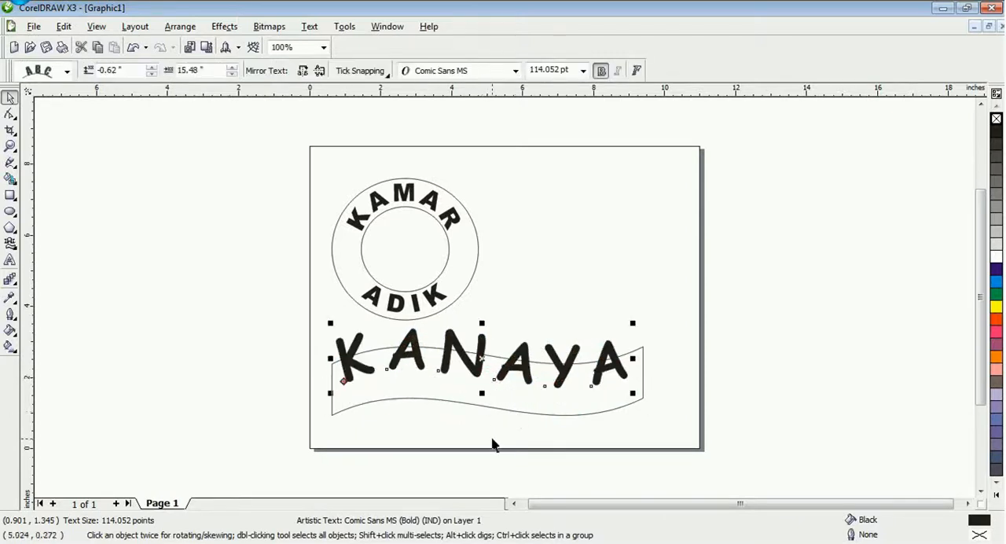
Break the wavy name text apart from the banner path
{"action": "left_click", "coordinate": [460, 406]}
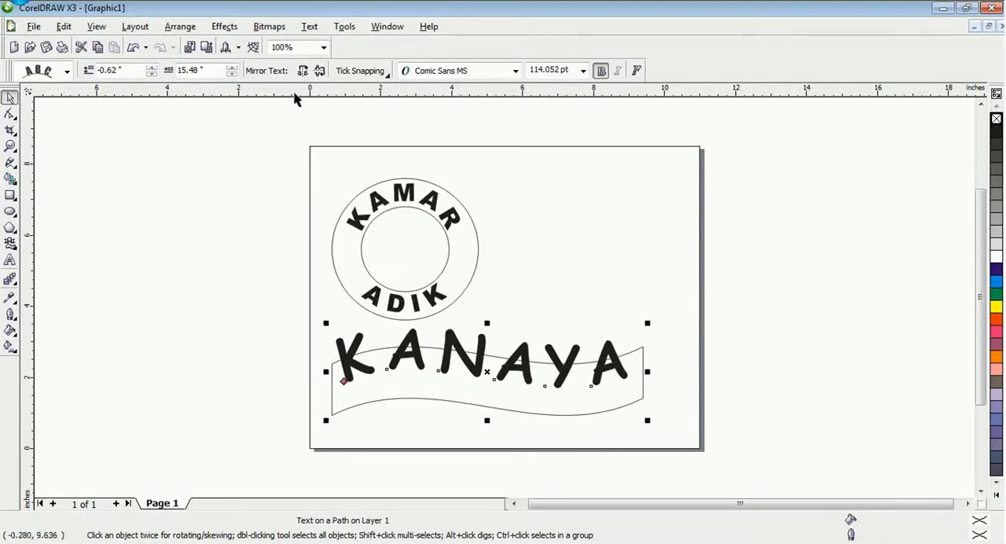
{"action": "left_click", "coordinate": [185, 28]}
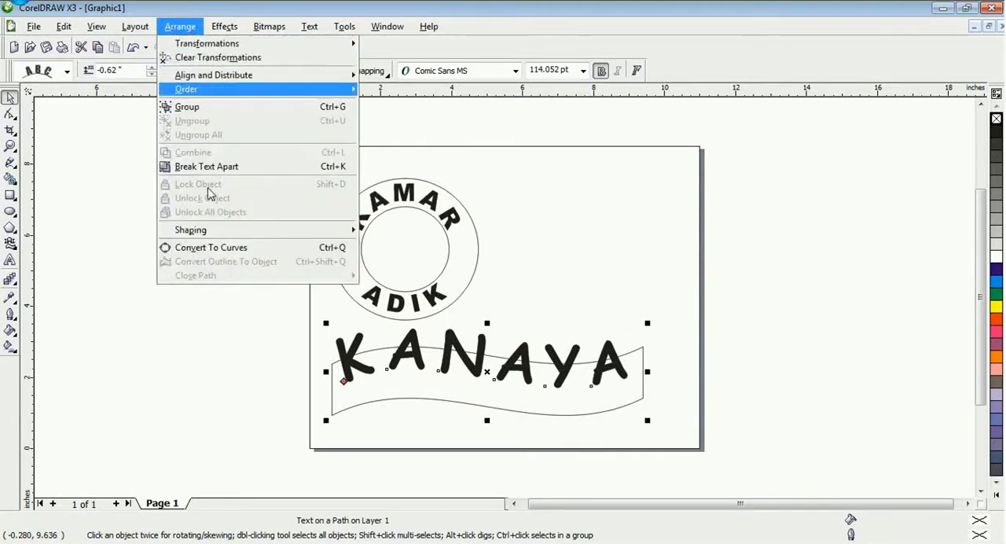
{"action": "left_click", "coordinate": [205, 167]}
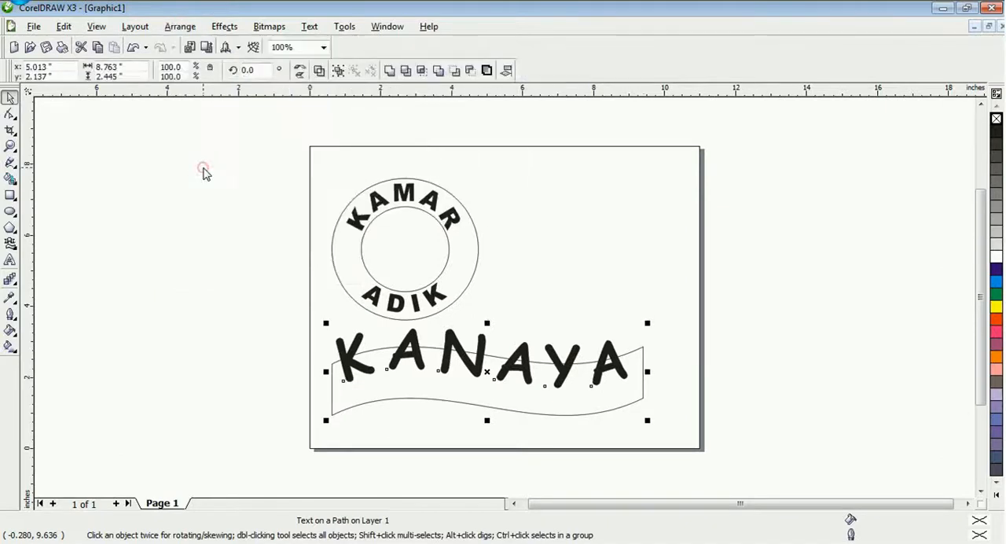
Move the wavy name text down inside the banner, centred at about X 4.97 and Y 1.88 inches
{"action": "left_click", "coordinate": [266, 373]}
{"action": "left_click", "coordinate": [468, 360]}
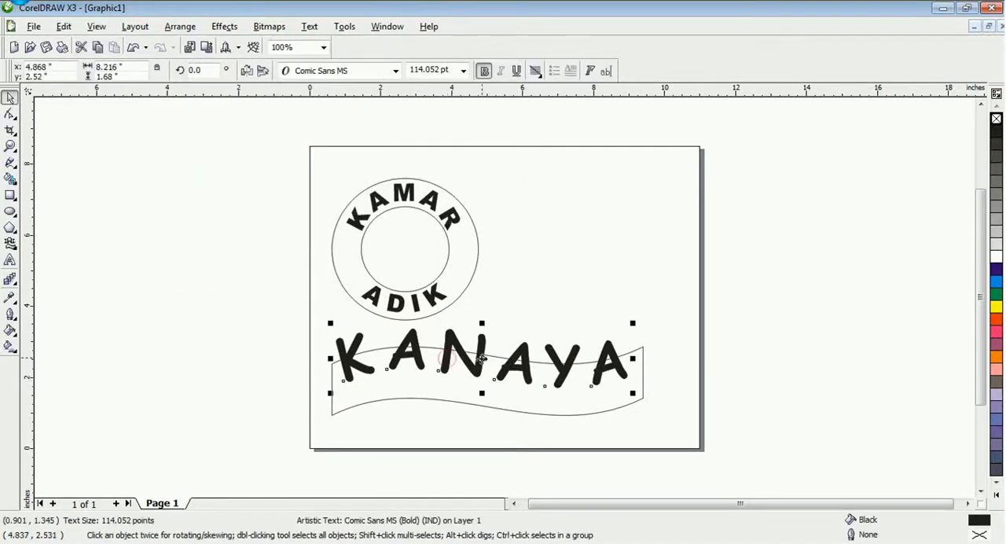
{"action": "left_click_drag", "start_coordinate": [479, 359], "coordinate": [488, 381]}
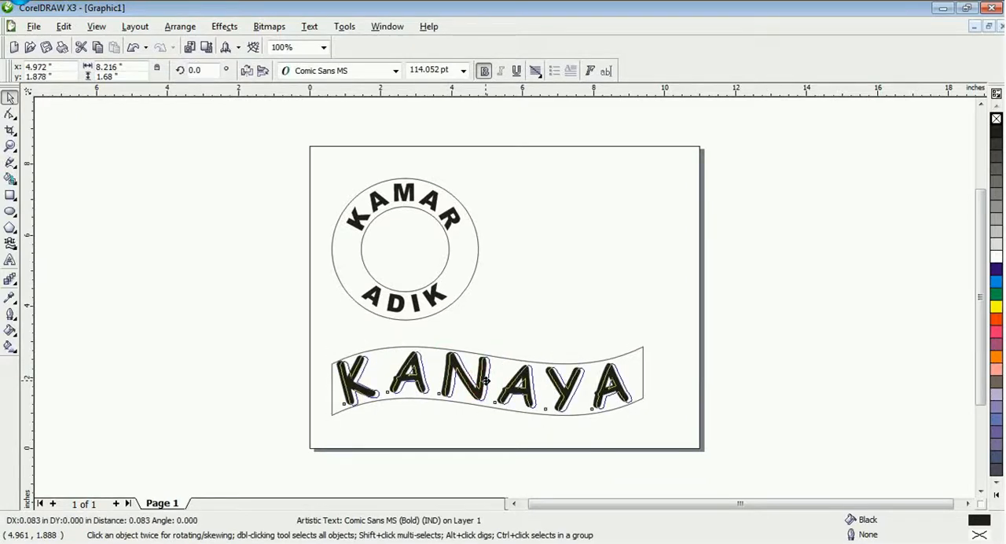
{"action": "left_click", "coordinate": [746, 276]}
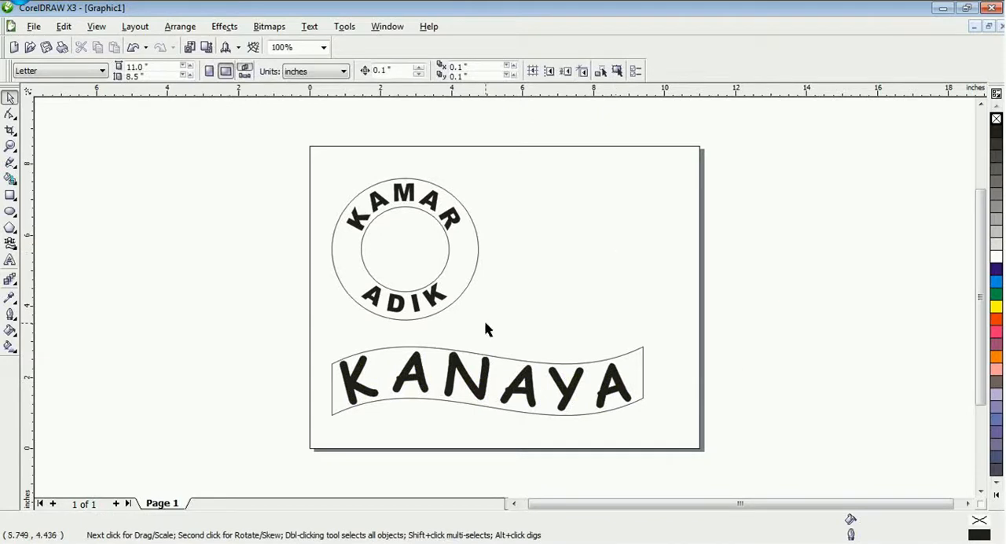
Fill the ring with blue and the wavy banner with green
{"action": "left_click", "coordinate": [480, 264]}
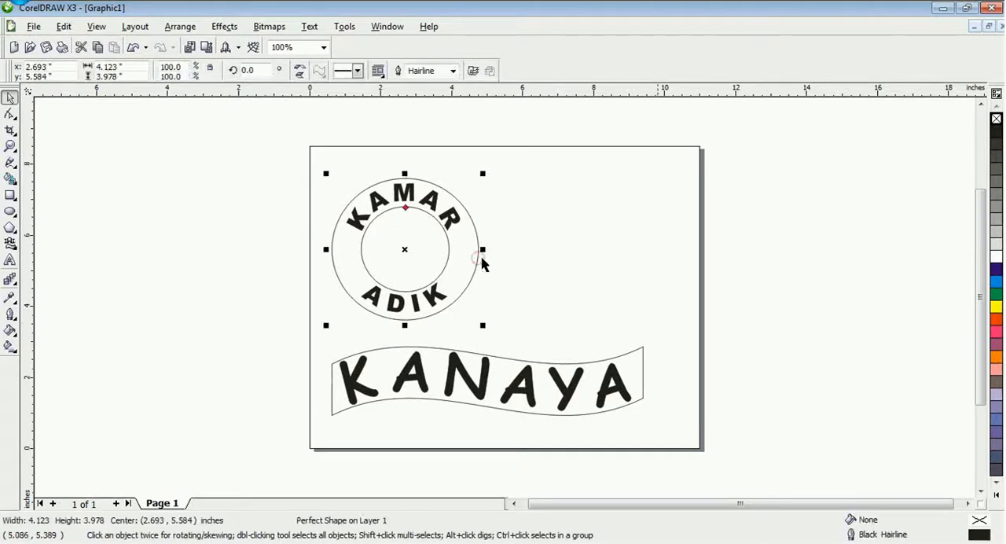
{"action": "left_click", "coordinate": [997, 270]}
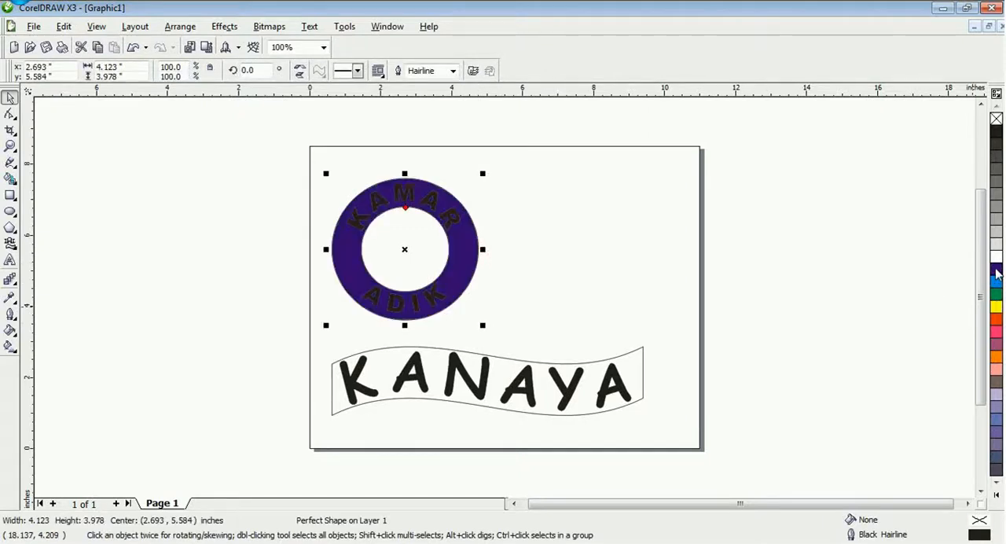
{"action": "left_click", "coordinate": [643, 375]}
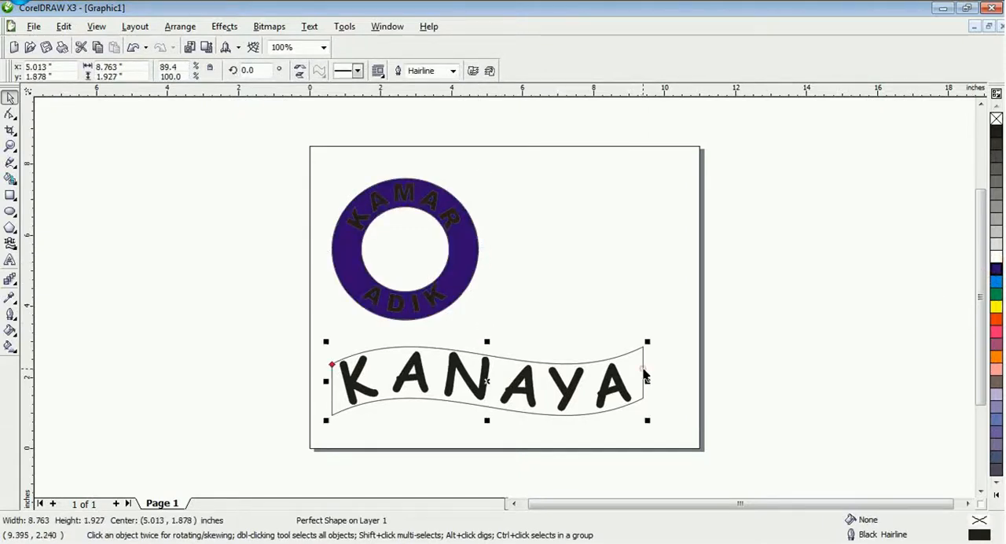
{"action": "left_click", "coordinate": [996, 294]}
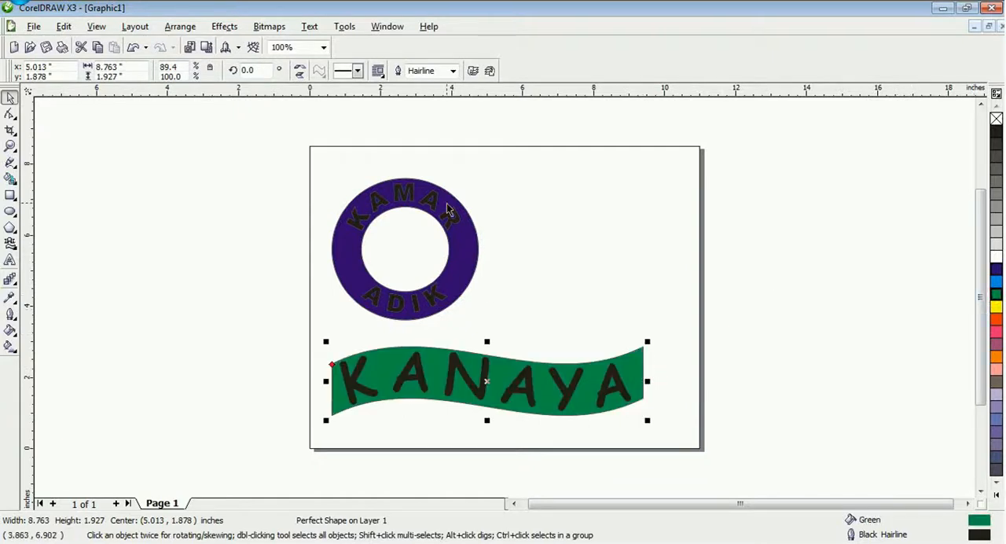
Recolour the curved KAMAR and ADIK texts and the wavy name text on the banner white
{"action": "left_click", "coordinate": [437, 204]}
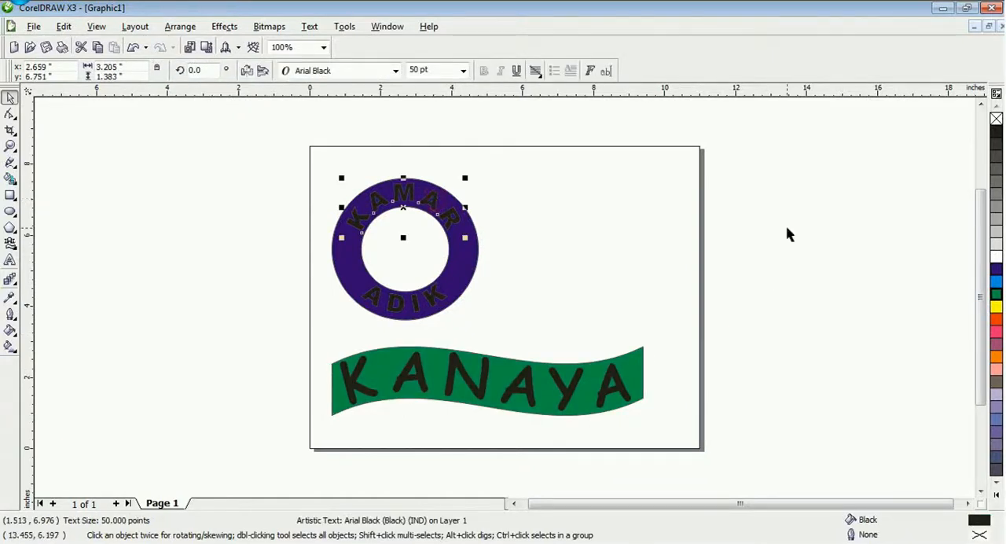
{"action": "left_click", "coordinate": [997, 256]}
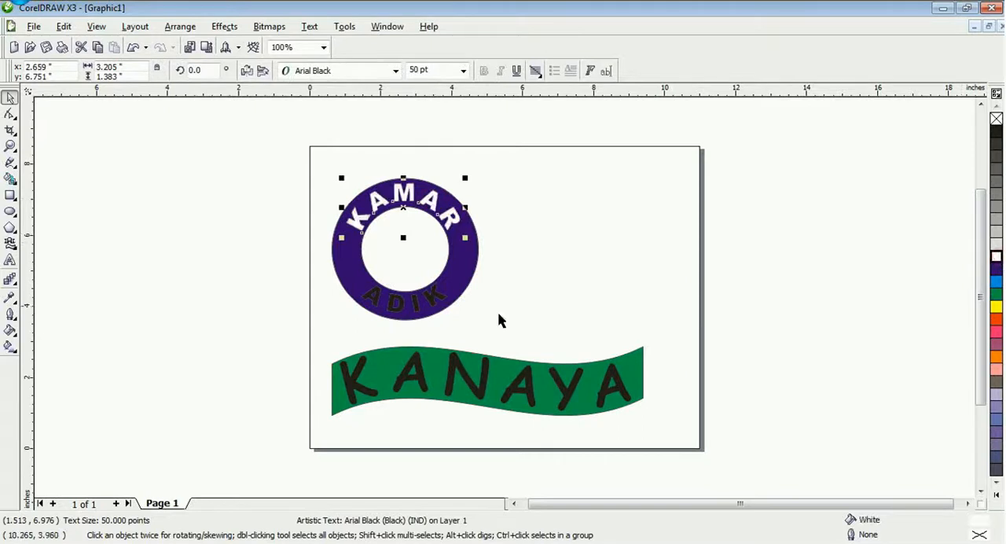
{"action": "left_click", "coordinate": [433, 309]}
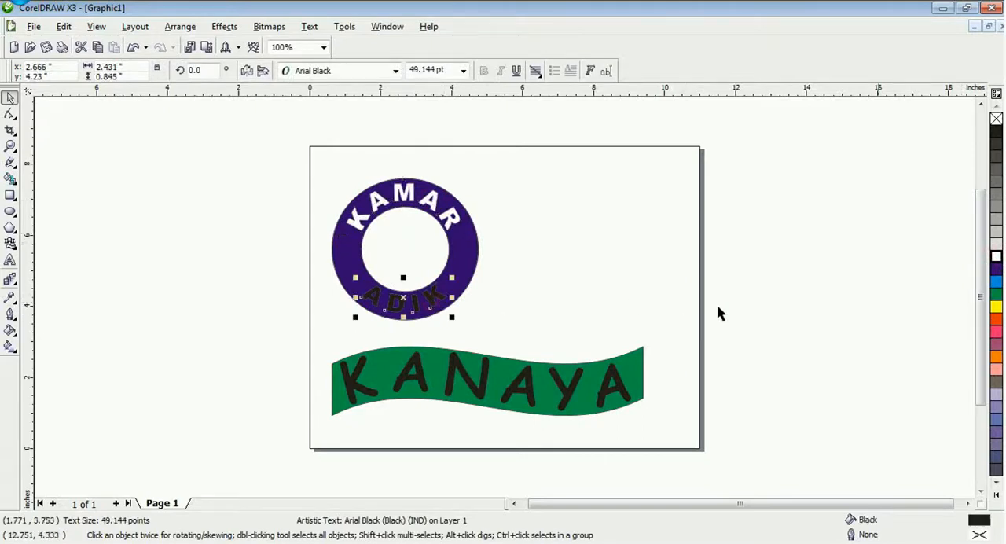
{"action": "left_click", "coordinate": [996, 260]}
{"action": "left_click", "coordinate": [569, 393]}
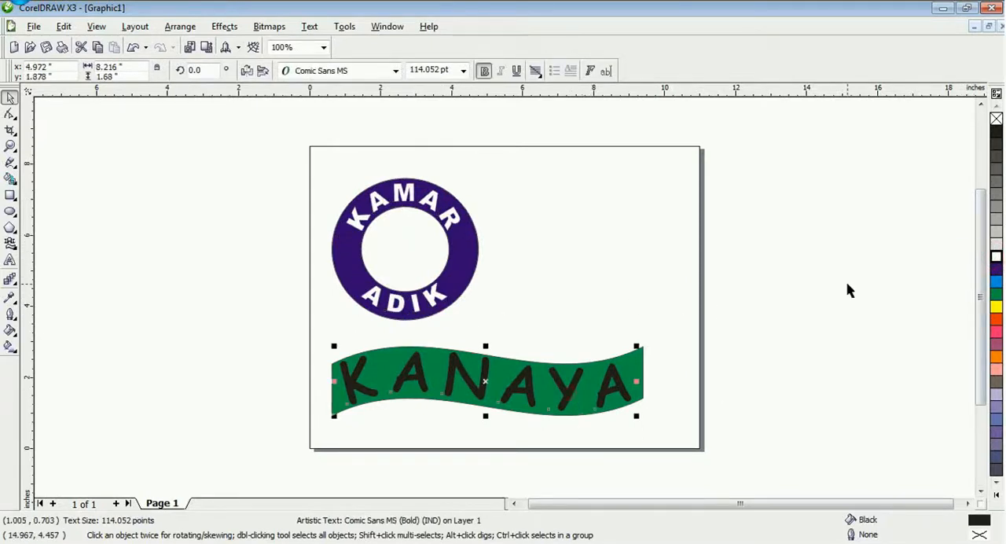
{"action": "left_click", "coordinate": [996, 256]}
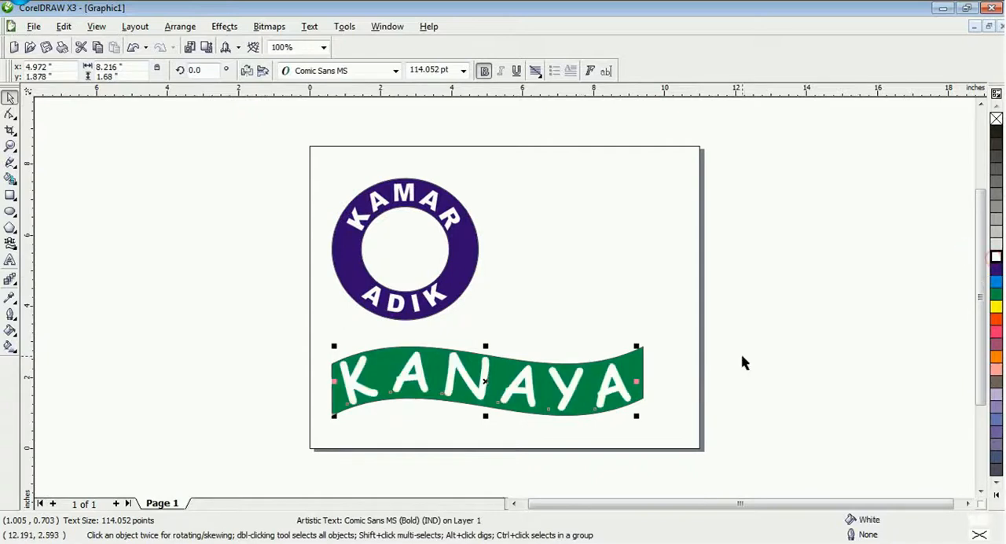
{"action": "left_click", "coordinate": [651, 337]}
Enlarge the ring together with its KAMAR and ADIK texts to about 4.56 by 4.40 inches
{"action": "left_click_drag", "start_coordinate": [325, 190], "coordinate": [507, 340]}
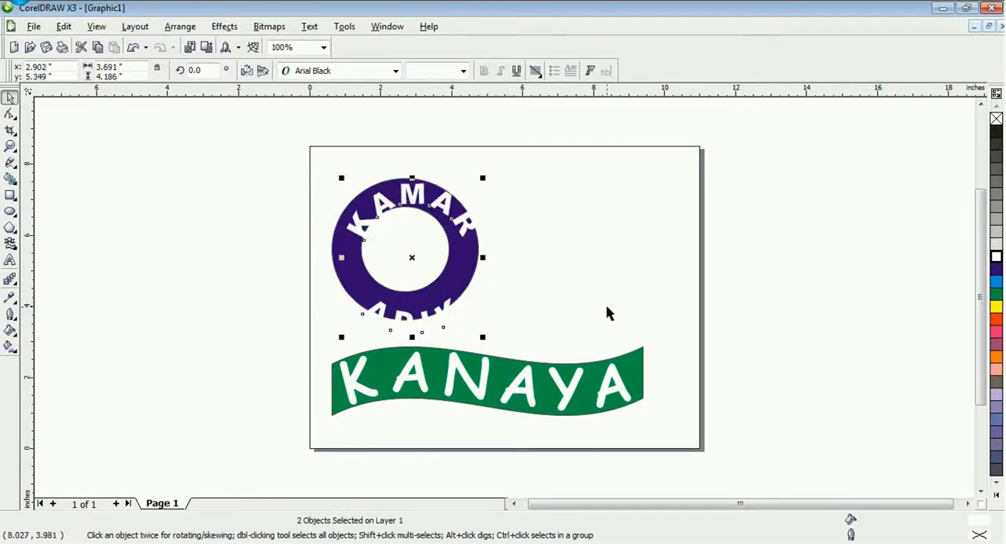
{"action": "left_click", "coordinate": [318, 189]}
{"action": "left_click_drag", "start_coordinate": [284, 155], "coordinate": [497, 340]}
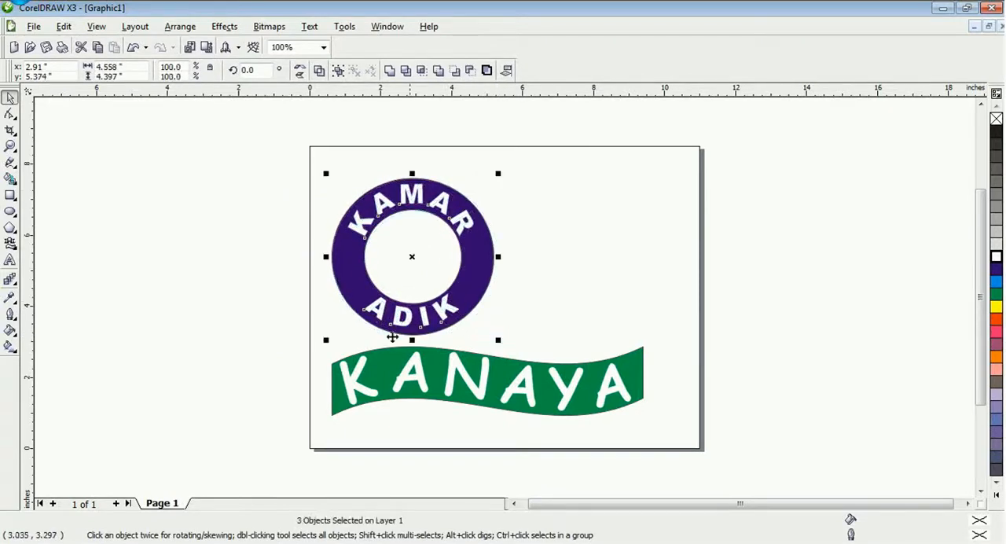
{"action": "left_click", "coordinate": [284, 316]}
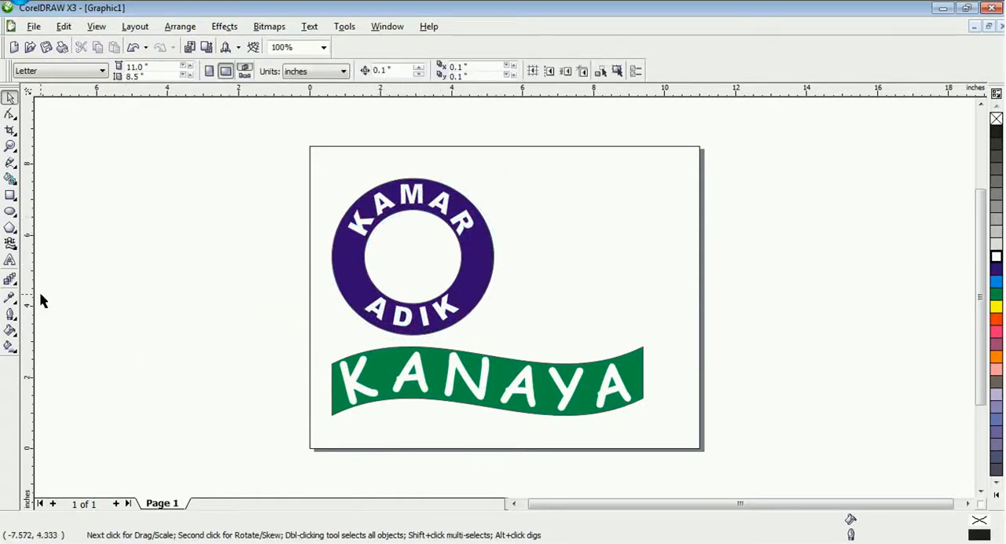
Draw a heart about 1.57 by 1.95 inches inside the ring, centred at about X 2.95 and Y 5.33 inches
{"action": "left_click", "coordinate": [11, 244]}
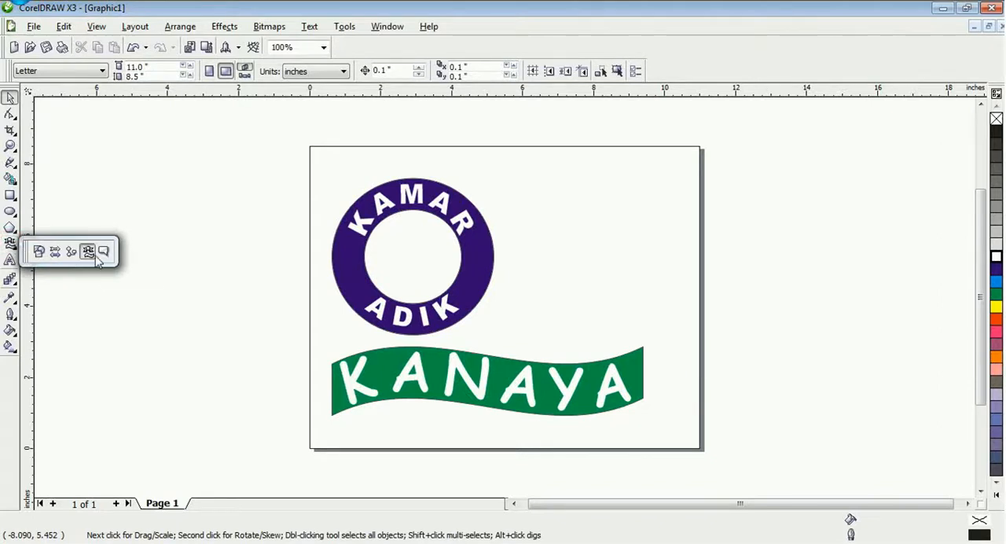
{"action": "left_click", "coordinate": [39, 253]}
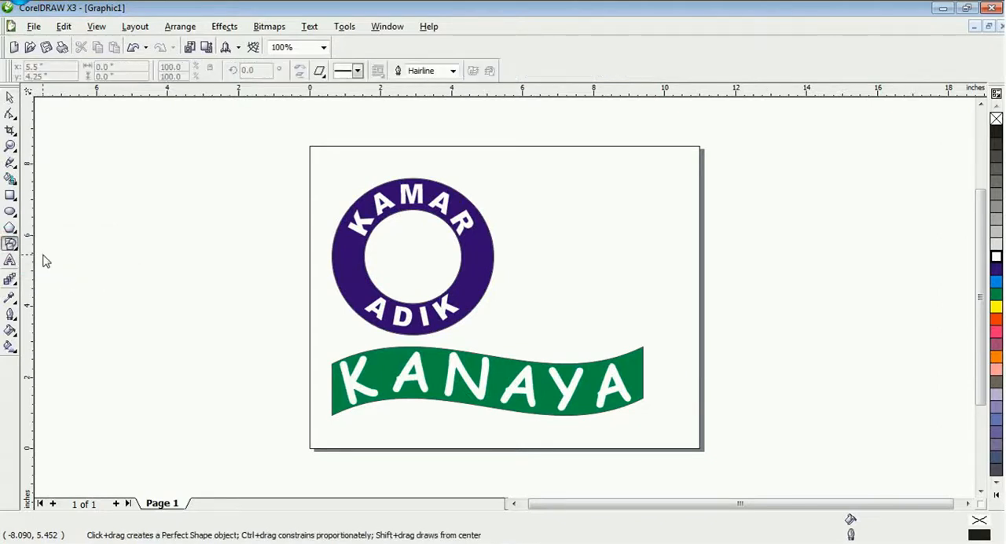
{"action": "left_click", "coordinate": [320, 70]}
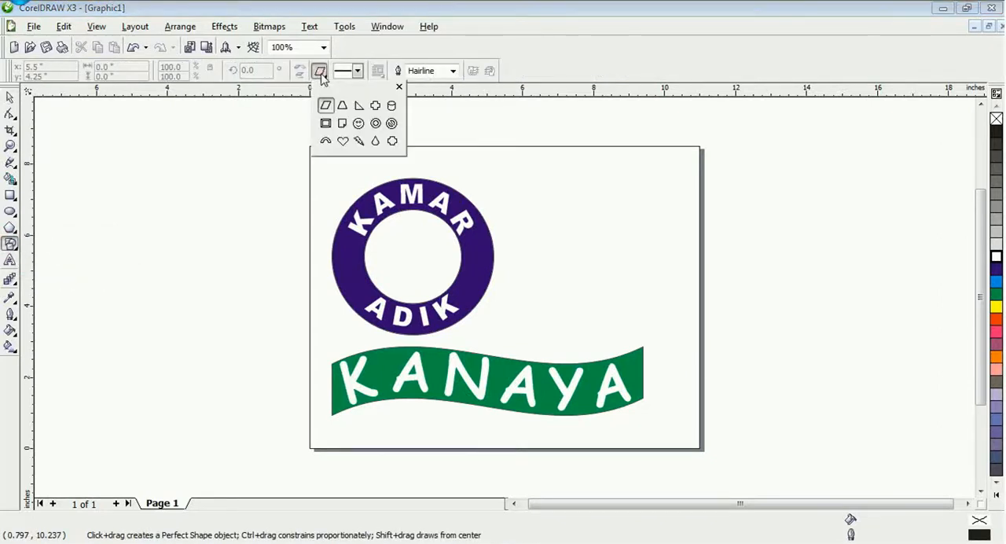
{"action": "left_click", "coordinate": [346, 141]}
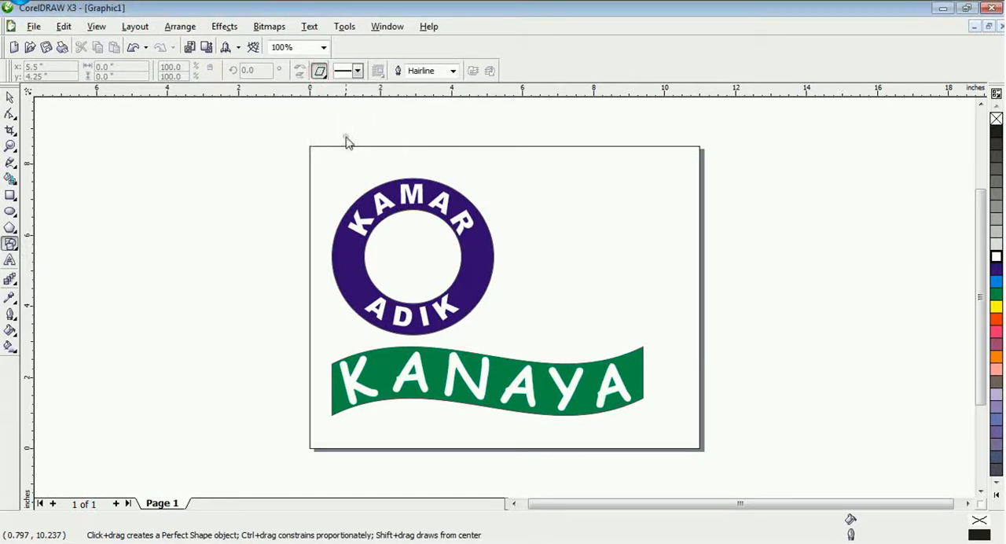
{"action": "left_click_drag", "start_coordinate": [391, 226], "coordinate": [446, 295]}
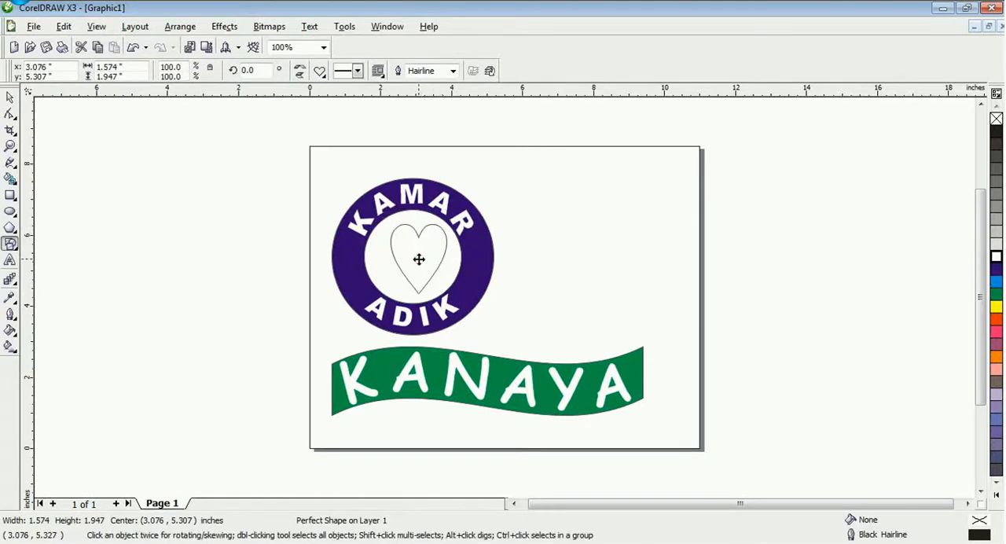
{"action": "left_click_drag", "start_coordinate": [417, 260], "coordinate": [409, 261]}
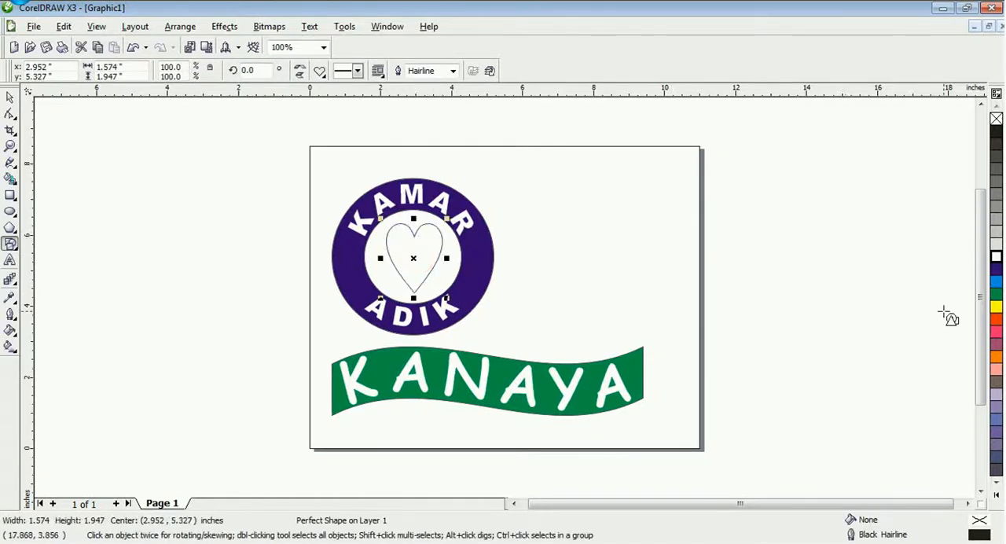
Fill the heart inside the ring with pink
{"action": "left_click", "coordinate": [996, 322]}
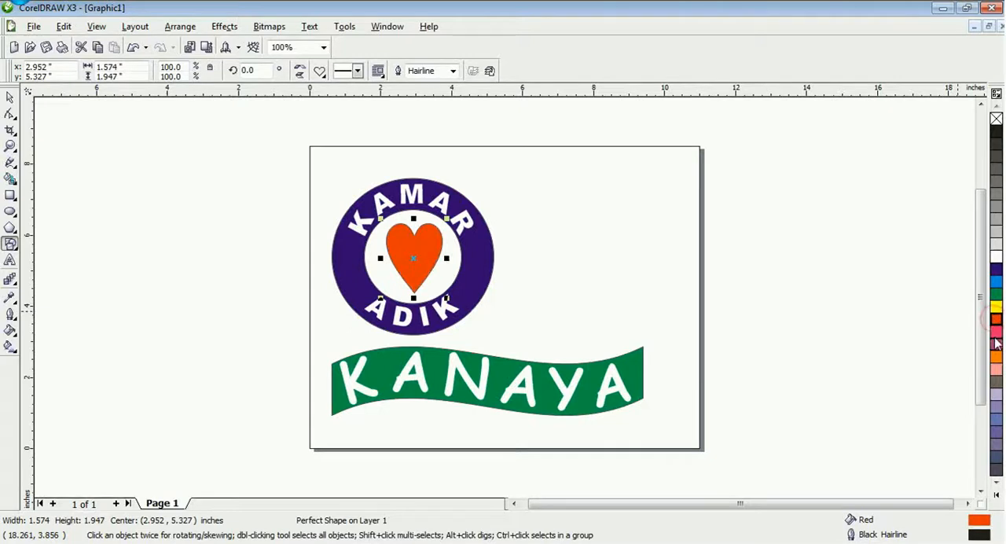
{"action": "left_click", "coordinate": [996, 368]}
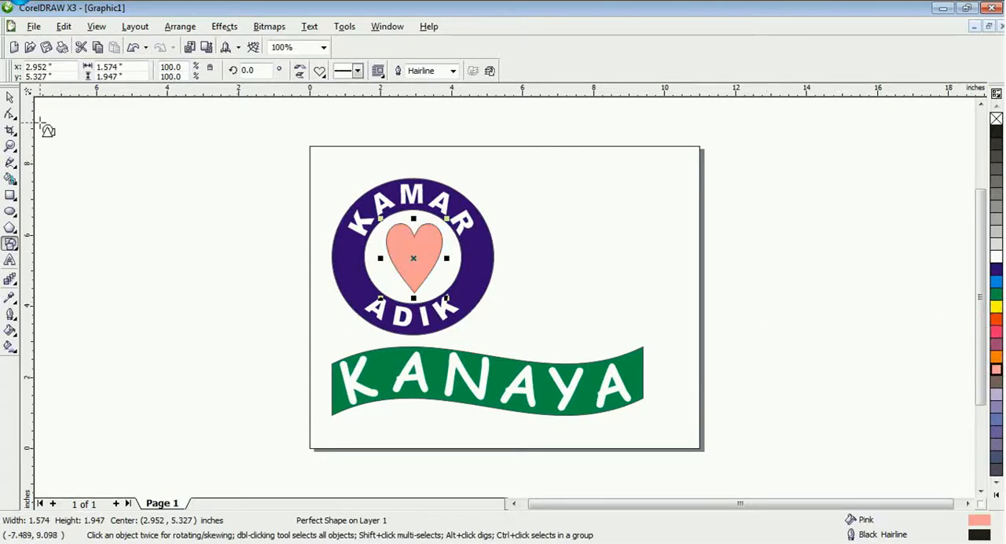
{"action": "left_click", "coordinate": [11, 96]}
{"action": "left_click", "coordinate": [617, 305]}
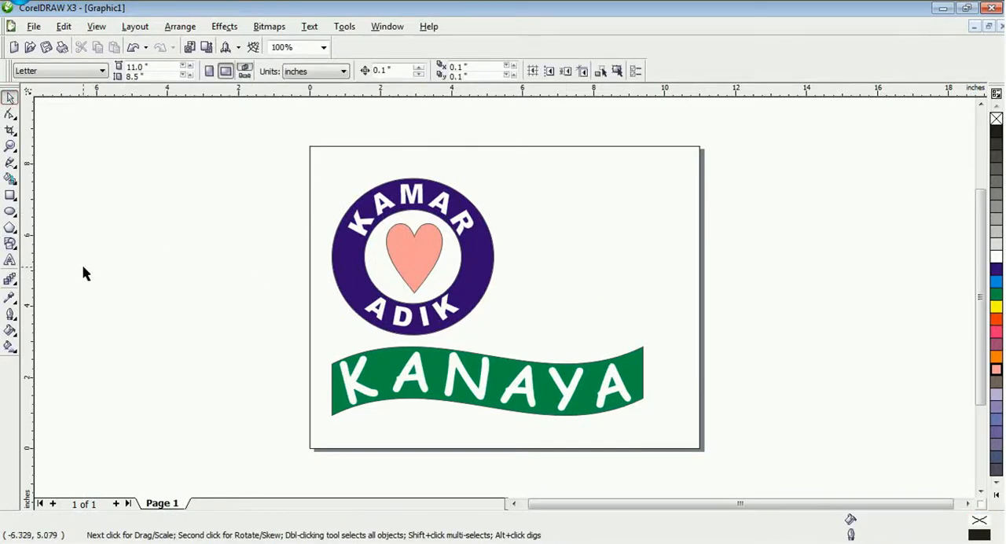
Create a paragraph text frame about 4.83 by 5.03 inches beside the ring, centred at about X 7.77 and Y 5.44 inches
{"action": "left_click", "coordinate": [11, 262]}
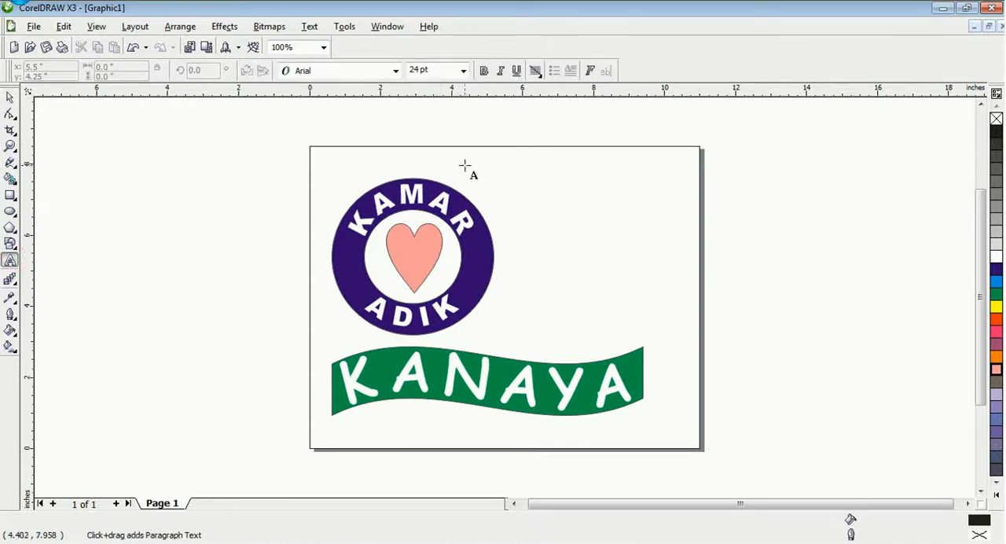
{"action": "left_click_drag", "start_coordinate": [468, 165], "coordinate": [641, 345]}
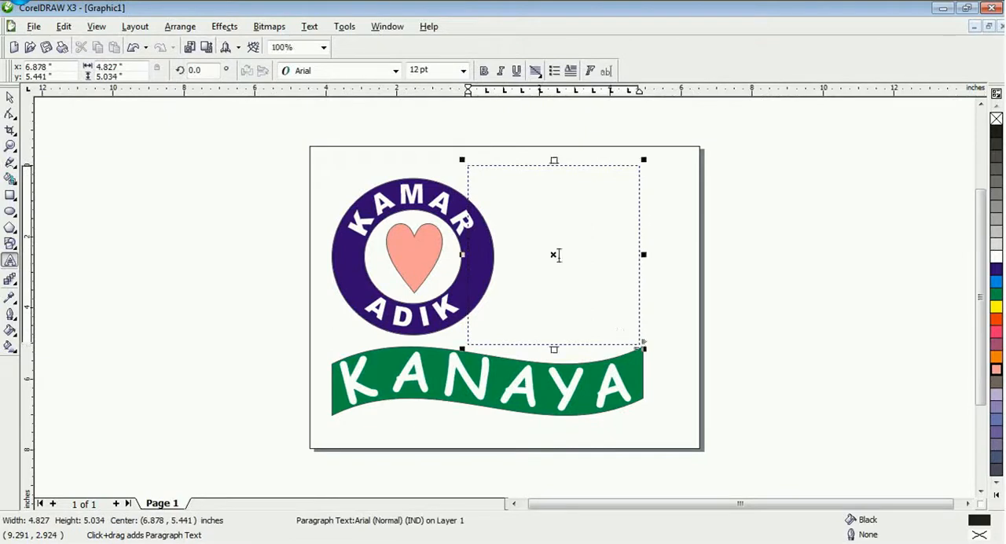
{"action": "left_click", "coordinate": [9, 98]}
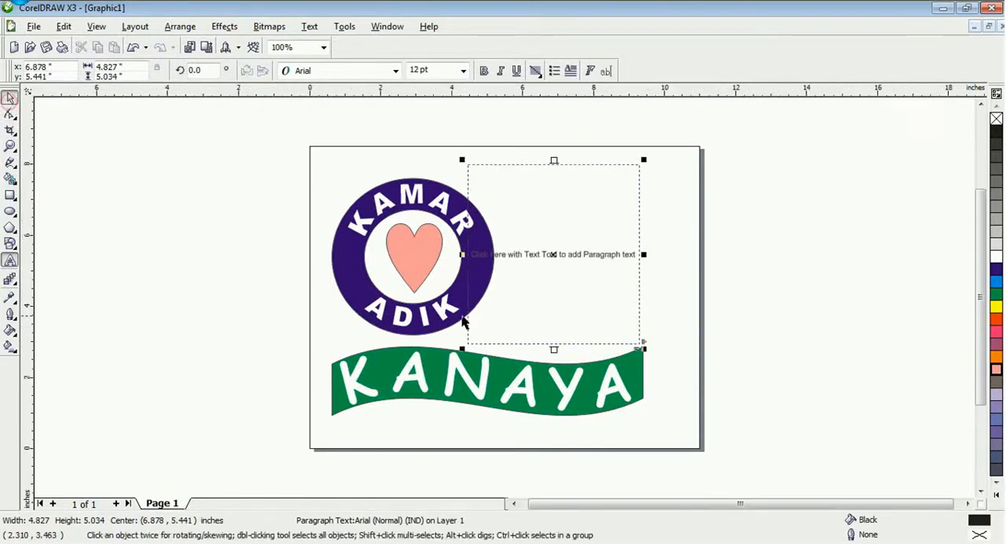
{"action": "left_click_drag", "start_coordinate": [553, 254], "coordinate": [585, 255]}
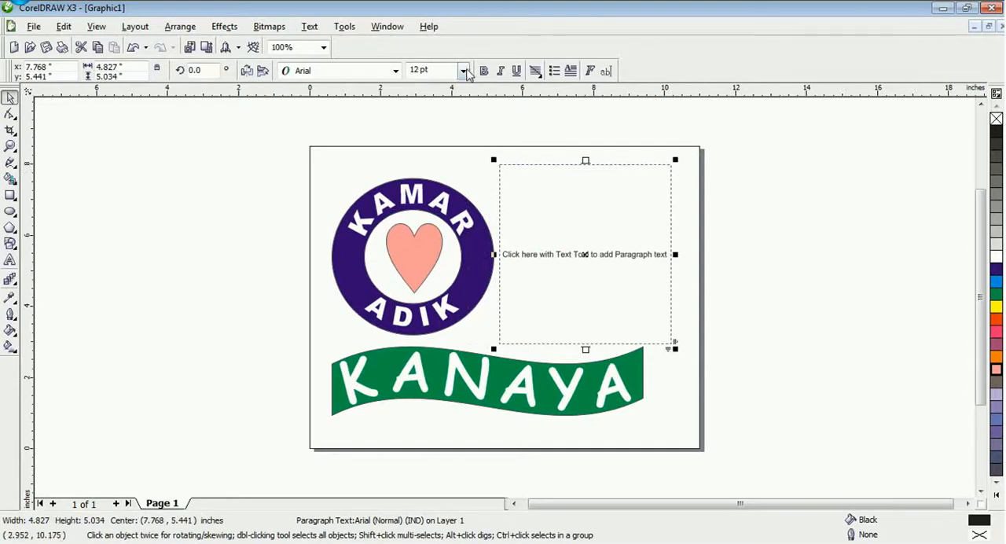
Set the empty paragraph frame's font size to 16 pt and turn on bullets for its text
{"action": "left_click", "coordinate": [464, 71]}
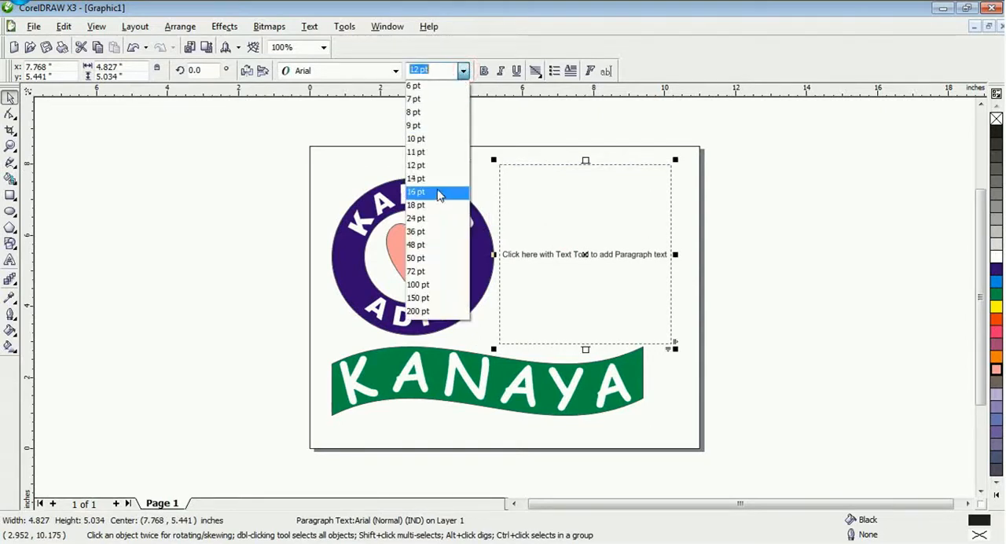
{"action": "left_click", "coordinate": [438, 192]}
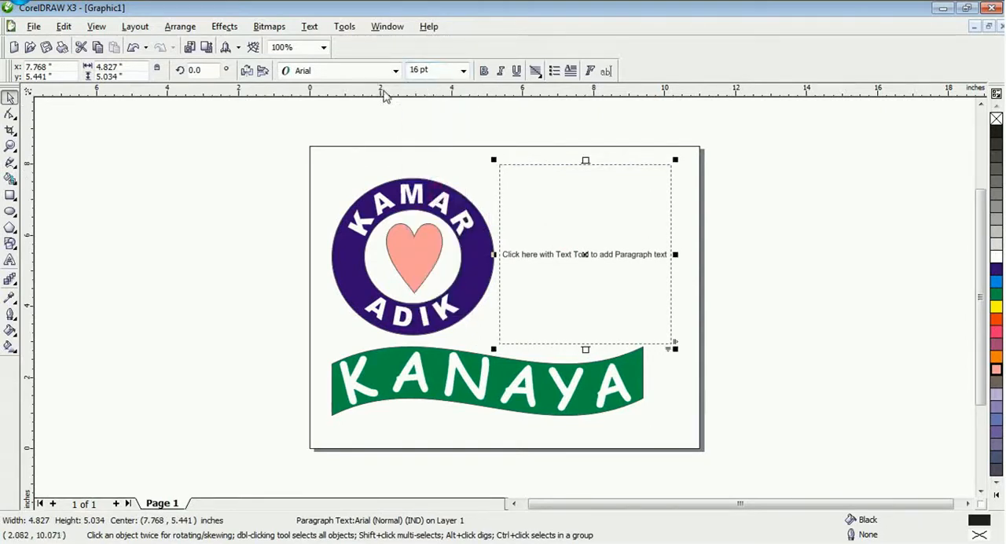
{"action": "double_click", "coordinate": [520, 171]}
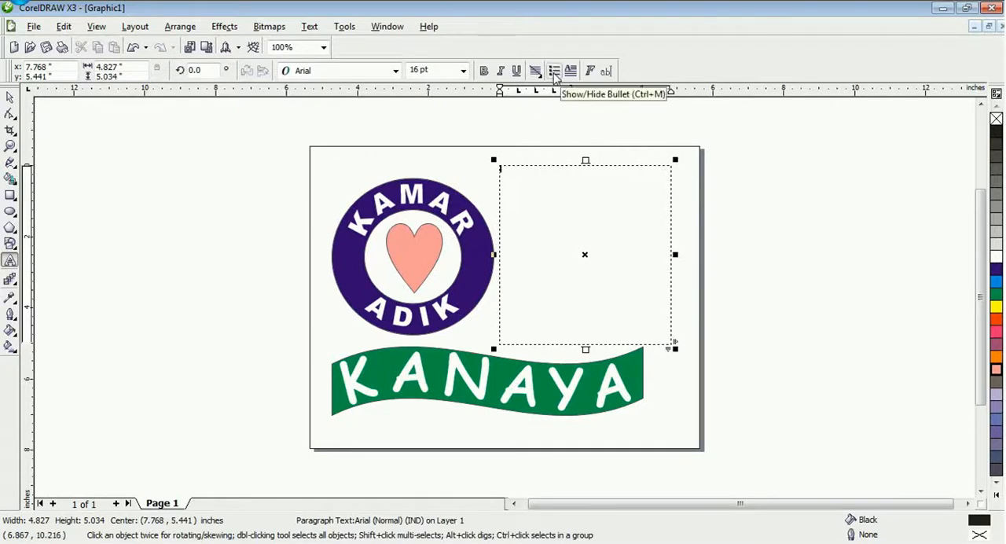
{"action": "left_click", "coordinate": [555, 72]}
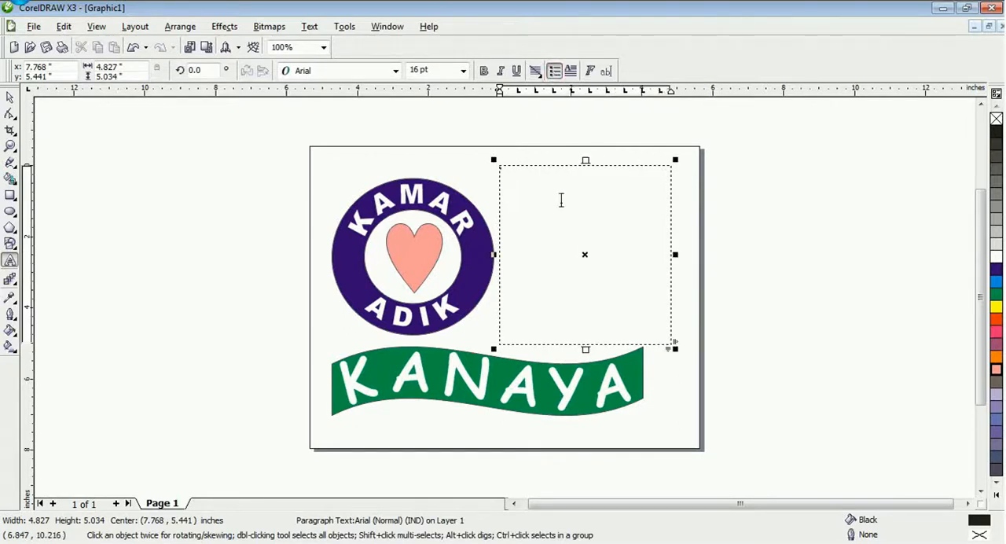
Enter the first bullet "05:00 : BANGUN pAGI CUCI MUKA, GOSOL GIGI MANDI" and start the second with "05.30 :"
{"action": "left_click", "coordinate": [562, 199]}
{"action": "type", "text": "05.00 : BANGUN pAGI"}
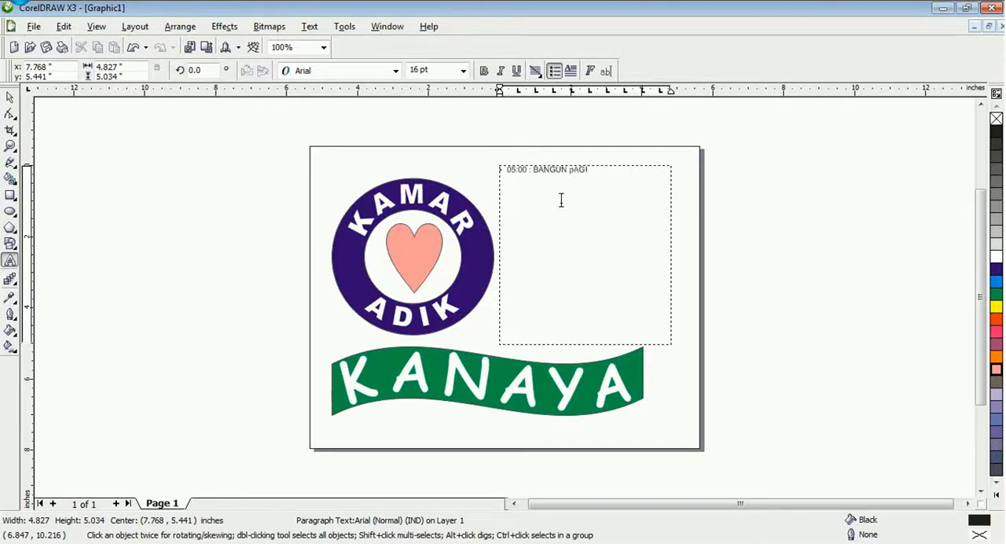
{"action": "left_click", "coordinate": [560, 179]}
{"action": "left_click_drag", "start_coordinate": [671, 266], "coordinate": [670, 266]}
{"action": "key", "text": "BackSpace"}
{"action": "key", "text": "BackSpace"}
{"action": "key", "text": "BackSpace"}
{"action": "key", "text": "BackSpace"}
{"action": "key", "text": "BackSpace"}
{"action": "key", "text": "BackSpace"}
{"action": "left_click", "coordinate": [602, 170]}
{"action": "type", "text": "CUCI MUKA, GOSOK GI"}
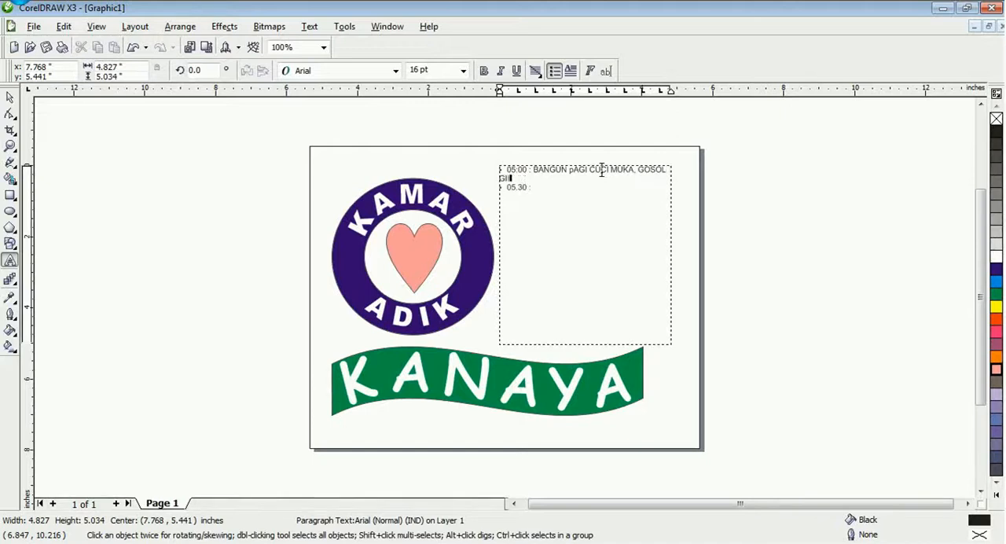
{"action": "key", "text": "BackSpace"}
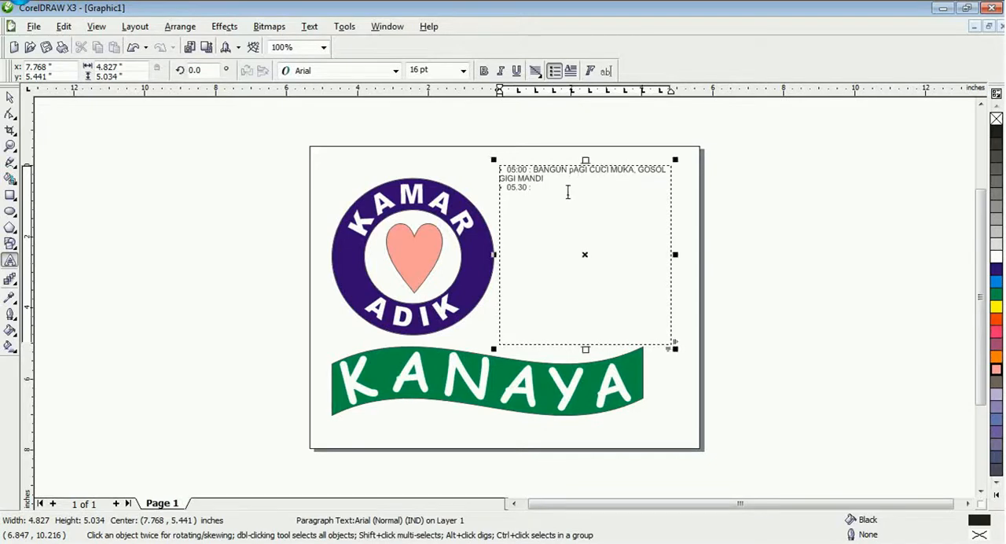
Complete the 05.30 bullet with "MEMBANTU IBU MENYIAPKAN SARAPAN" and add bullets "06.00 ; BERSIAP KE SEKOLAH" and "06.30 : BERNAGKART KE SEKOLAH"
{"action": "left_click", "coordinate": [568, 193]}
{"action": "type", "text": ",NAM"}
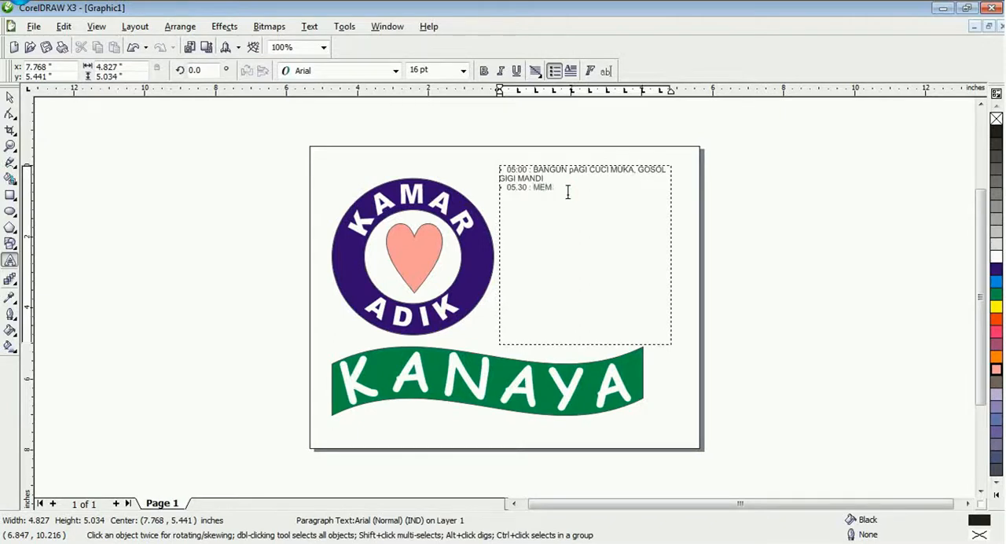
{"action": "type", "text": "NTU IBU MENYIAPKAN SARAPAN"}
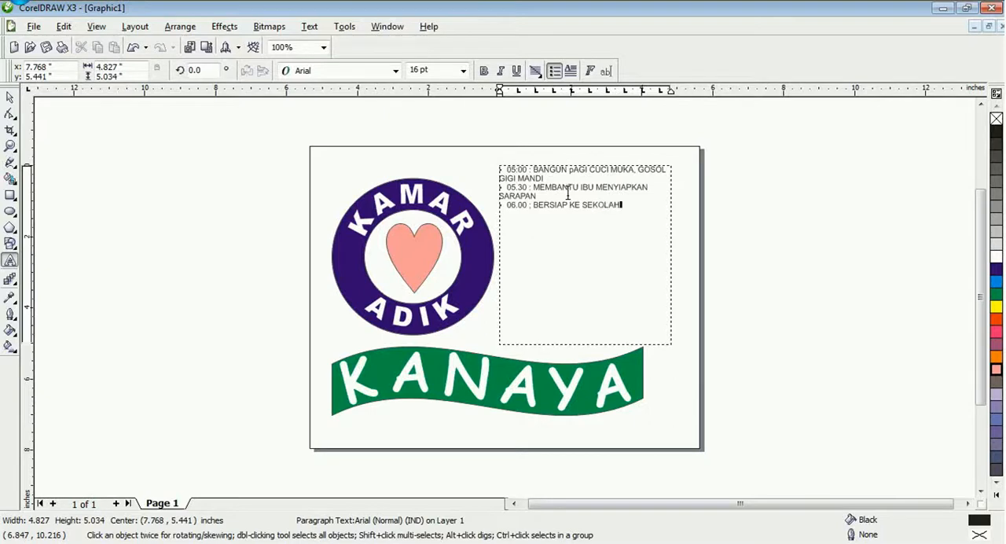
{"action": "key", "text": "Return"}
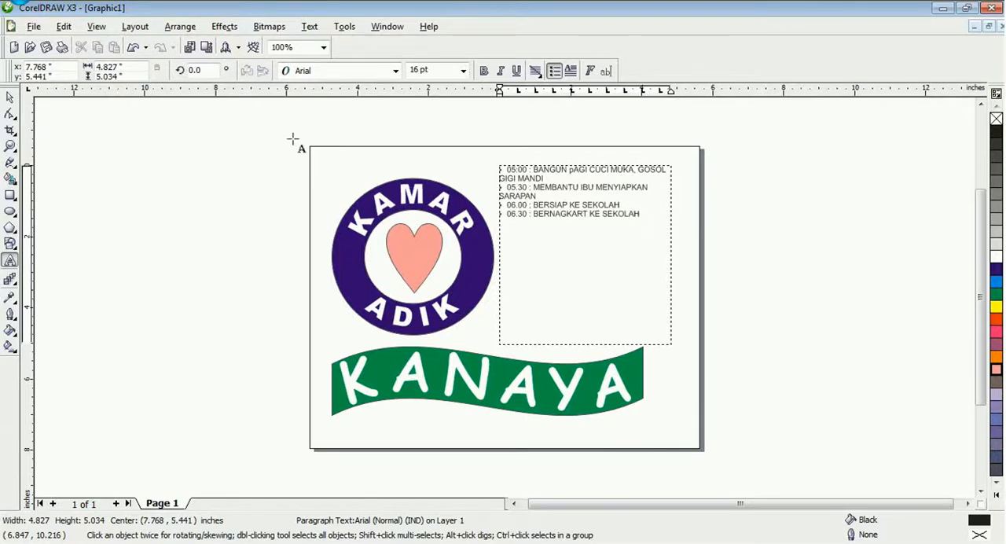
Enlarge the whole schedule text, trying 48 pt before settling on a font size of 36 pt
{"action": "left_click", "coordinate": [10, 98]}
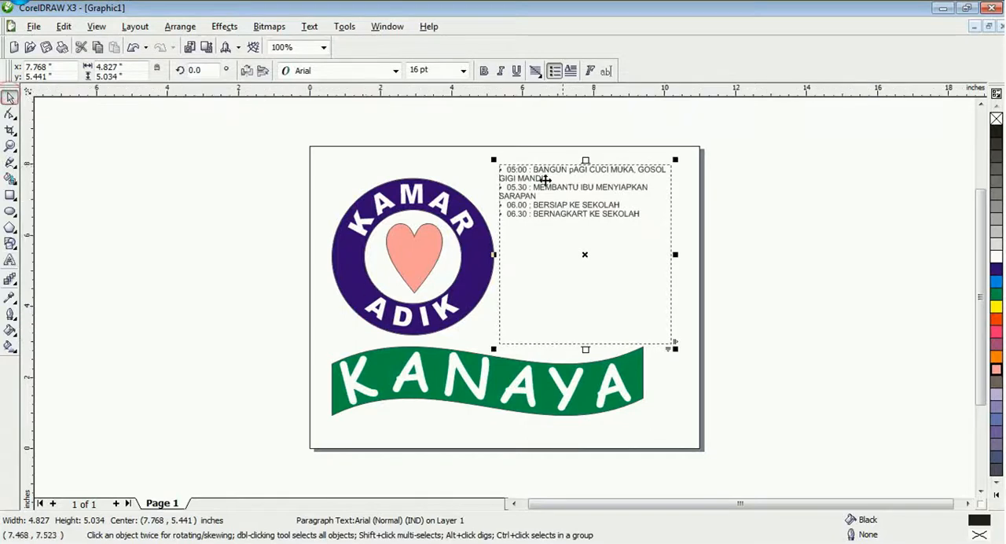
{"action": "left_click", "coordinate": [463, 70]}
{"action": "left_click", "coordinate": [417, 245]}
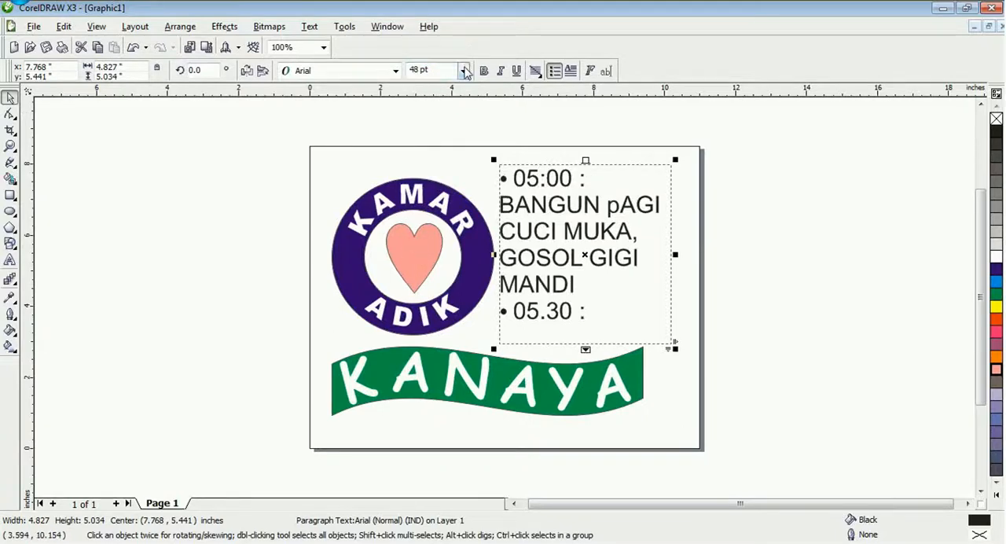
{"action": "left_click", "coordinate": [464, 70]}
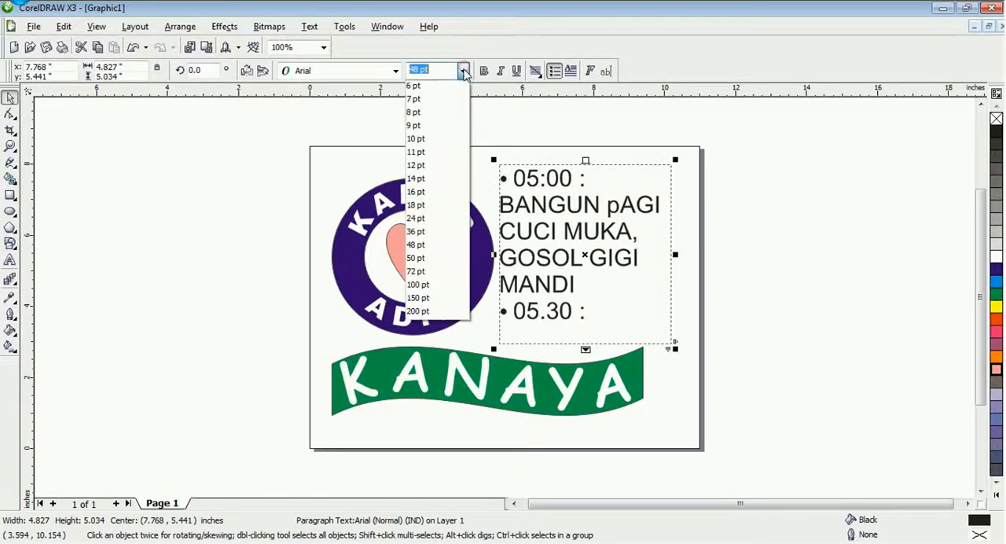
{"action": "left_click", "coordinate": [429, 232]}
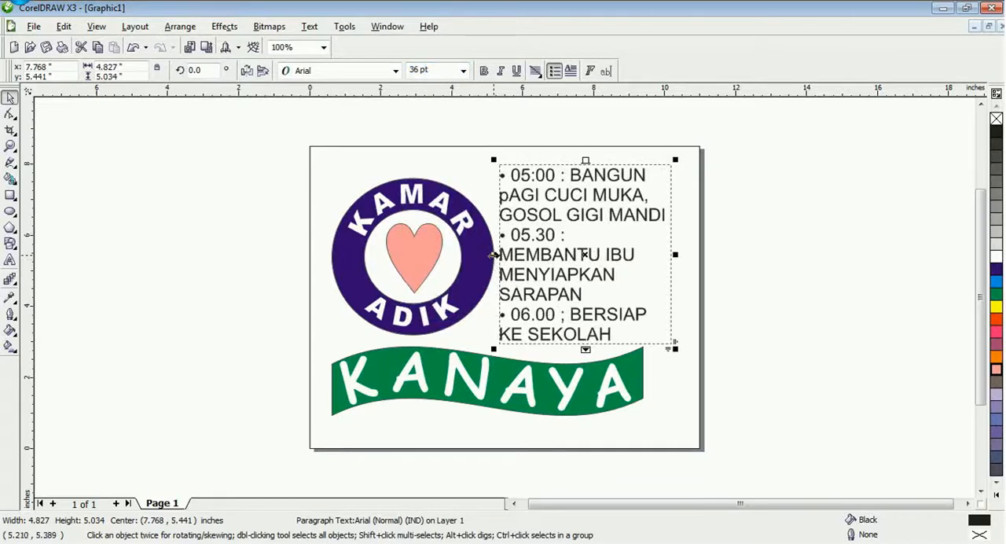
Widen the schedule frame to about 6.57 inches and move it clear of the ring, centred at about X 8.72 and Y 5.46 inches
{"action": "left_click_drag", "start_coordinate": [494, 254], "coordinate": [474, 254]}
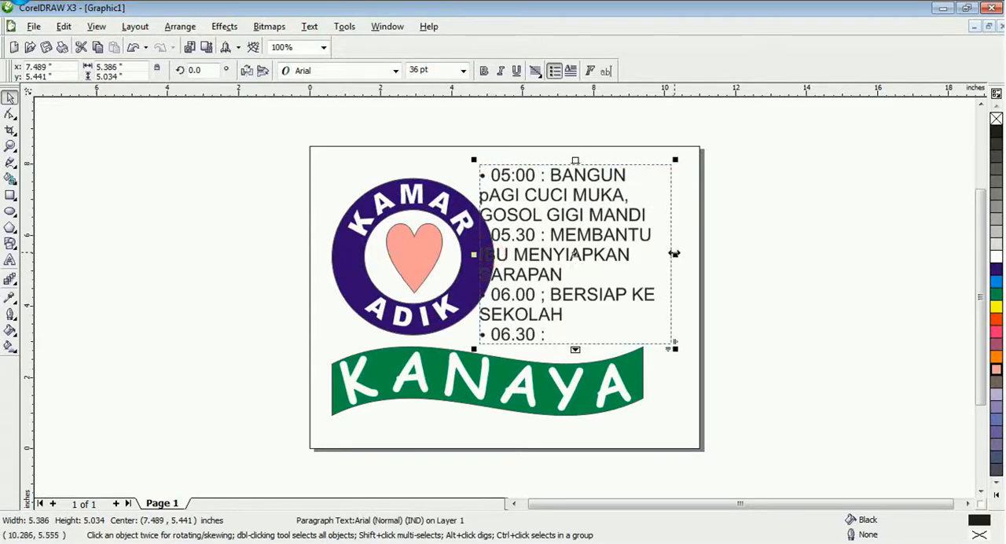
{"action": "left_click_drag", "start_coordinate": [674, 254], "coordinate": [718, 254]}
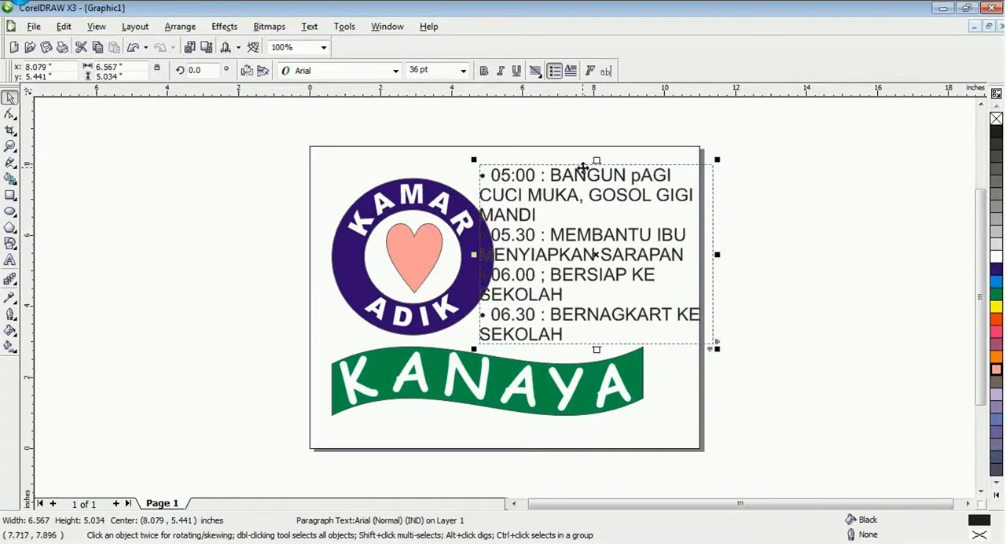
{"action": "left_click_drag", "start_coordinate": [586, 165], "coordinate": [608, 165]}
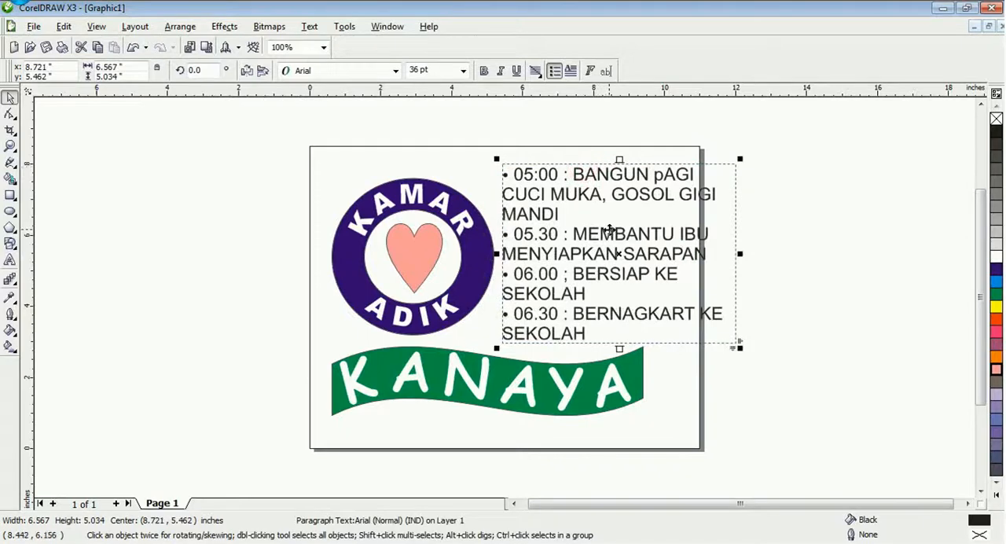
Give all schedule bullets a hanging indent of about 2 inches and extend the frame downward to about 6.86 inches high
{"action": "double_click", "coordinate": [550, 174]}
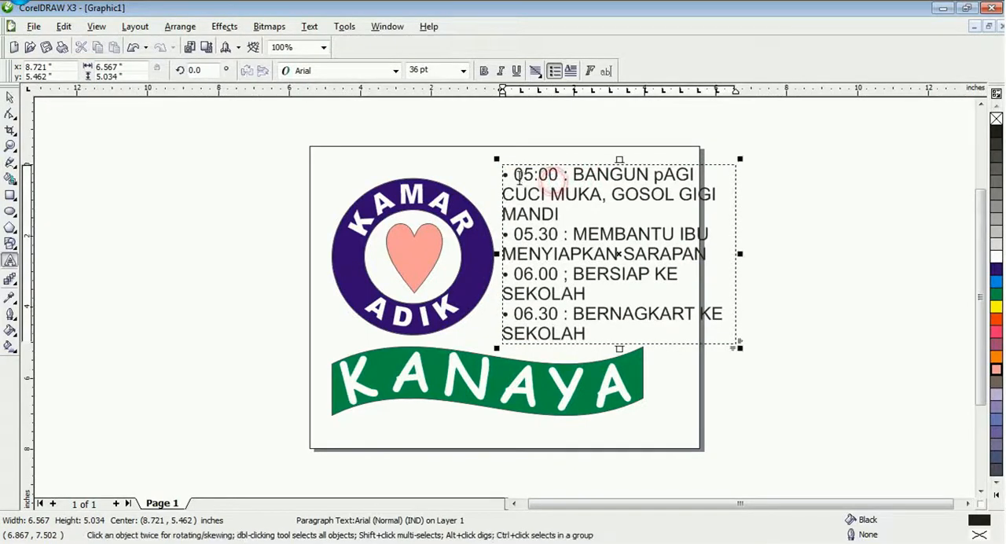
{"action": "left_click_drag", "start_coordinate": [504, 174], "coordinate": [629, 328]}
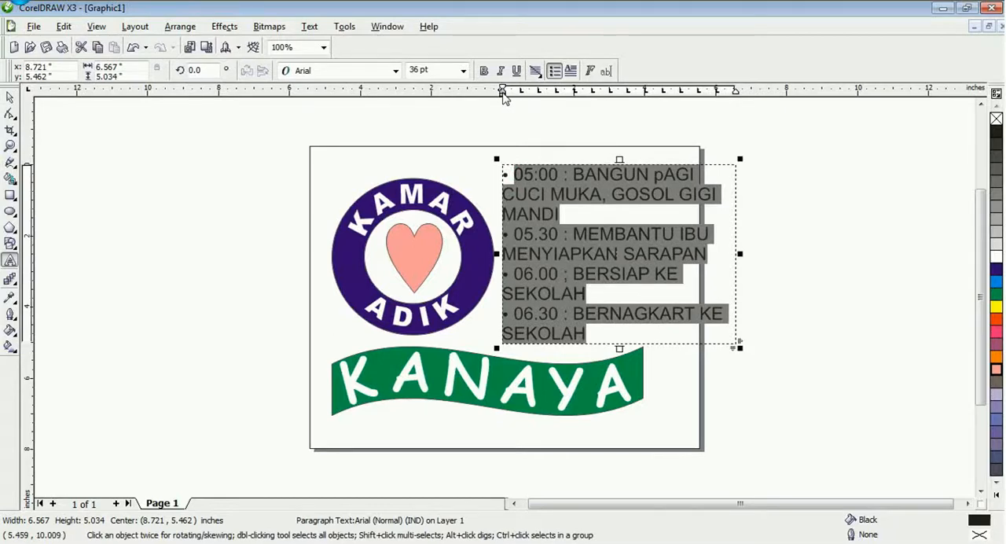
{"action": "left_click_drag", "start_coordinate": [503, 92], "coordinate": [512, 93]}
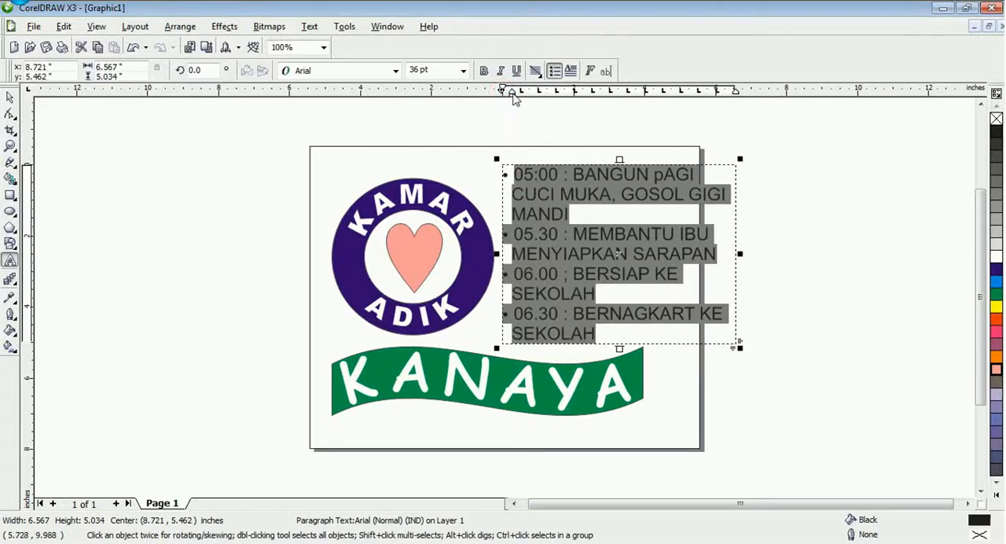
{"action": "left_click_drag", "start_coordinate": [515, 92], "coordinate": [575, 92]}
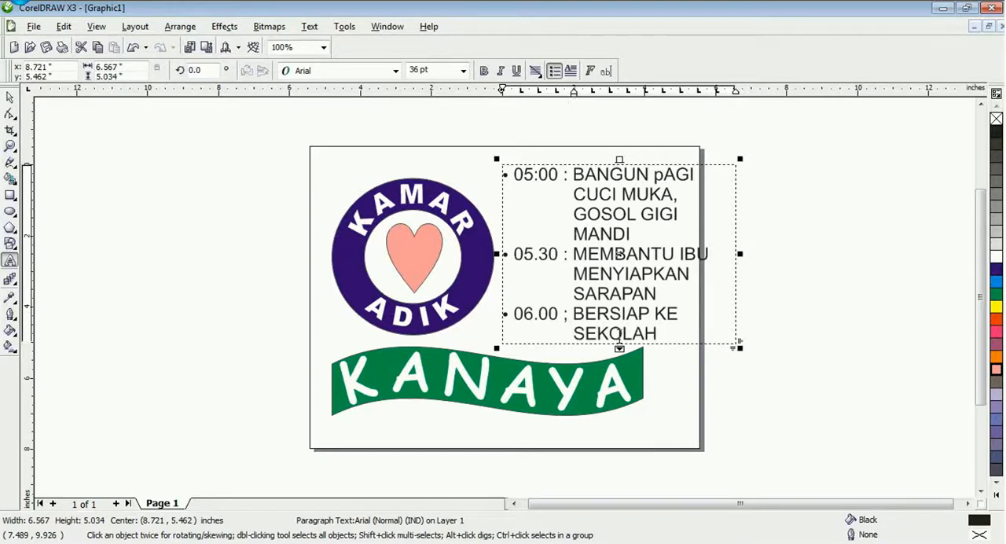
{"action": "left_click_drag", "start_coordinate": [619, 349], "coordinate": [620, 413]}
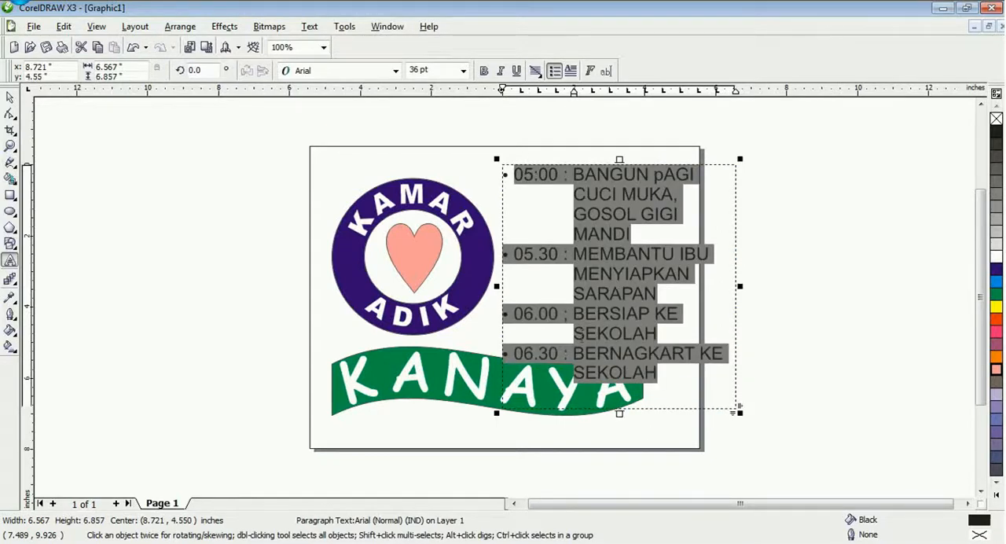
Correct "GOSOL" to "GOSOK" in the 05:00 bullet and add a comma after "GIGI"
{"action": "left_click", "coordinate": [555, 269]}
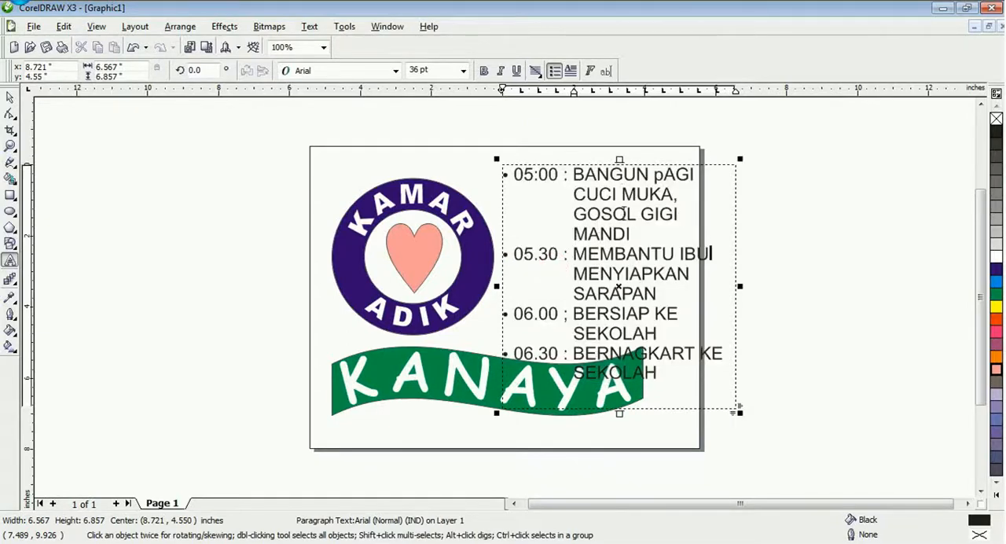
{"action": "left_click_drag", "start_coordinate": [634, 213], "coordinate": [625, 213]}
{"action": "type", "text": "K"}
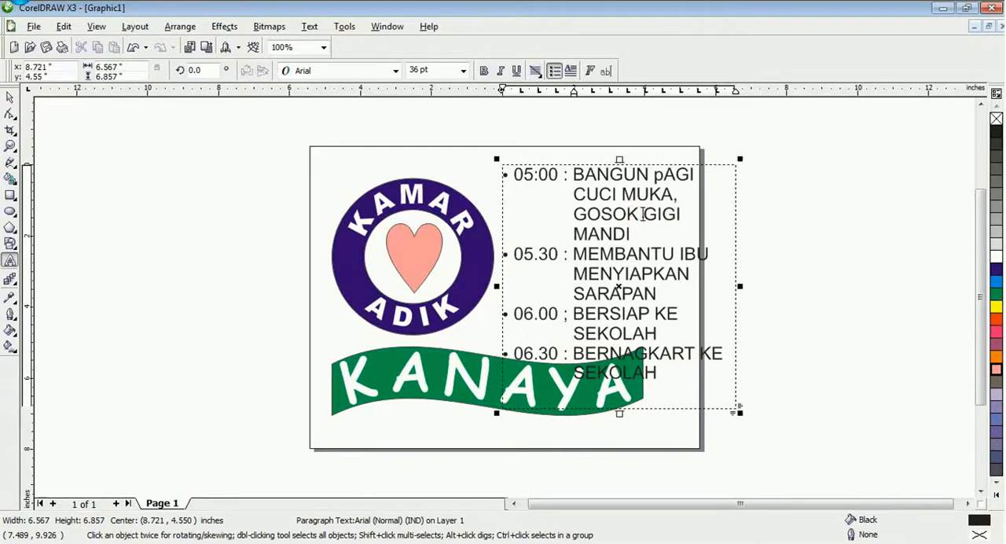
{"action": "left_click", "coordinate": [682, 214]}
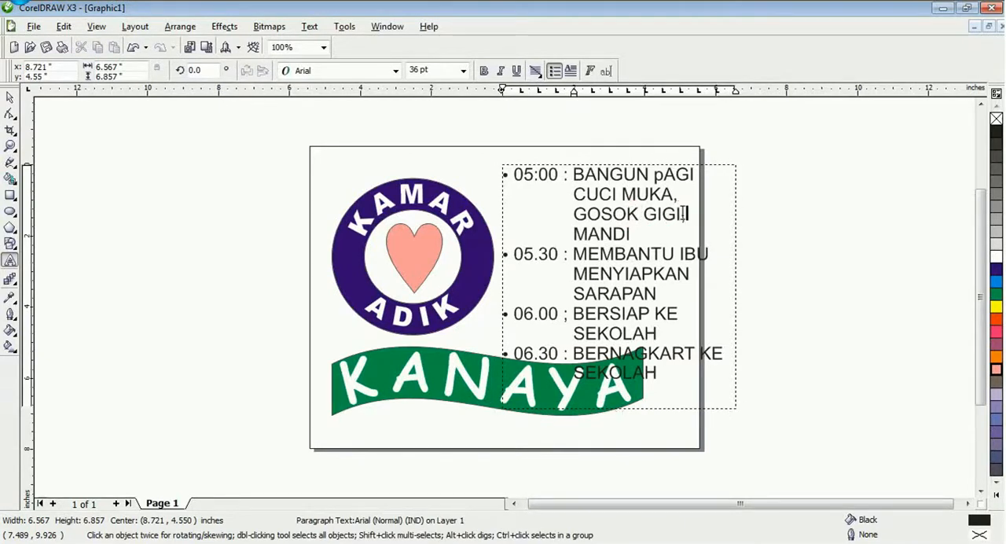
{"action": "type", "text": ","}
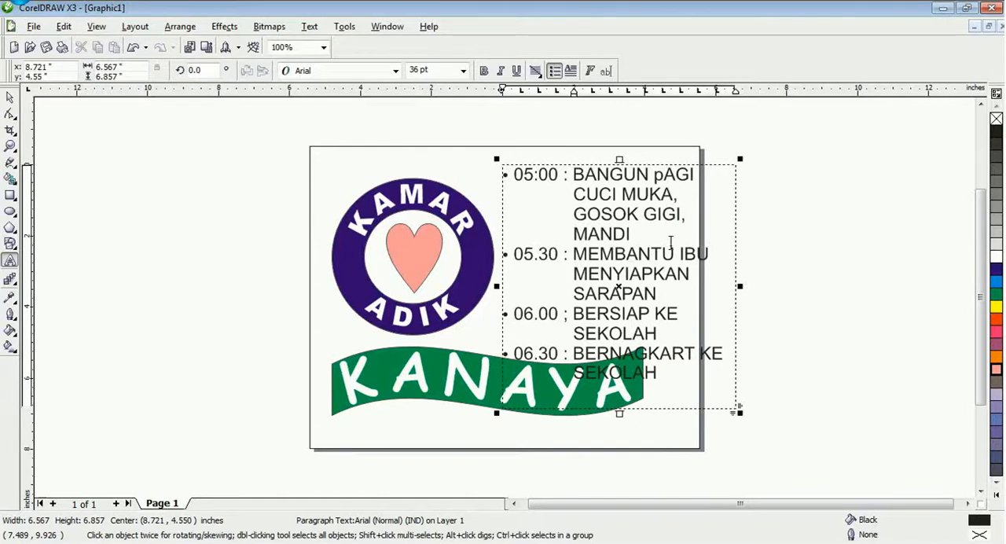
Correct "BERNAGKART" to "BERANGKAT" in the 06.30 bullet
{"action": "left_click_drag", "start_coordinate": [611, 353], "coordinate": [692, 354]}
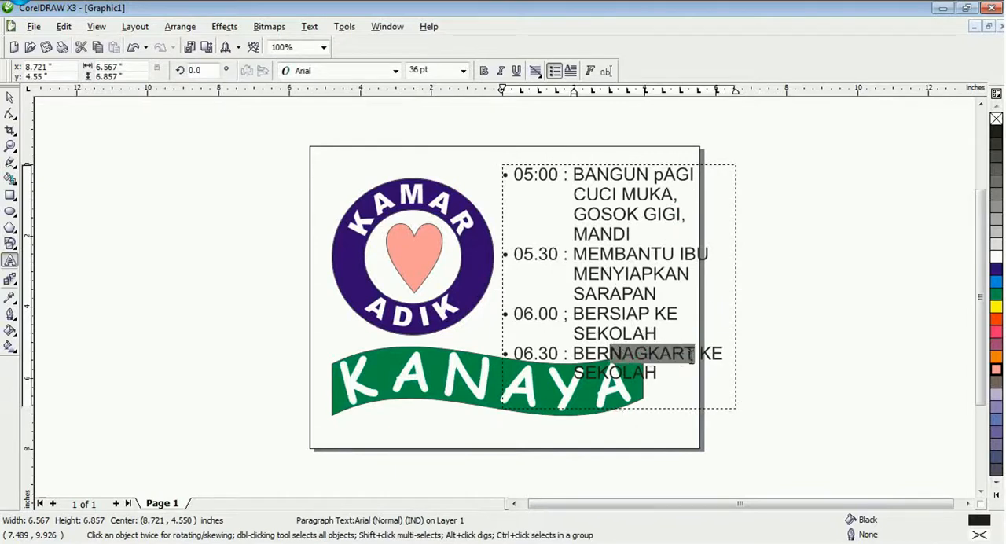
{"action": "type", "text": "ANG"}
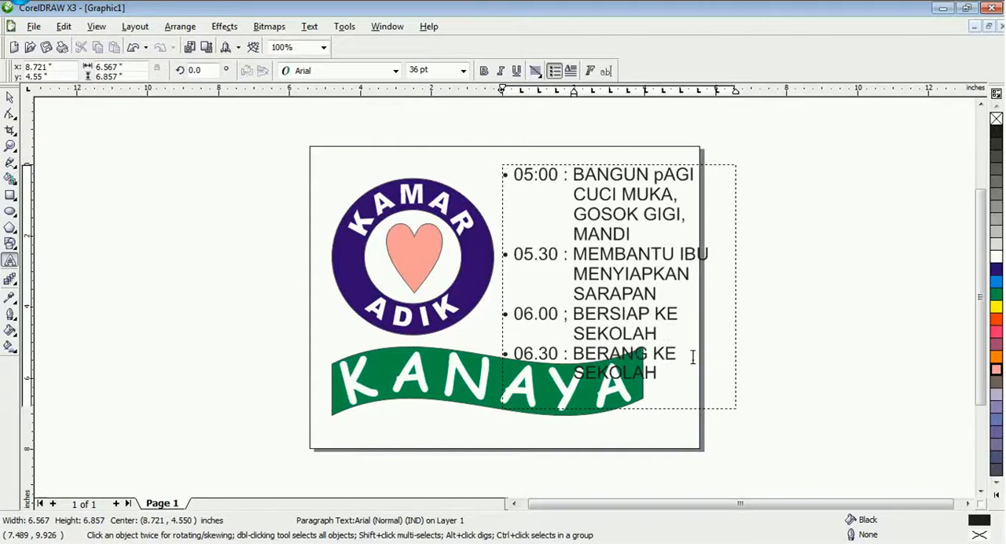
{"action": "type", "text": "KAT"}
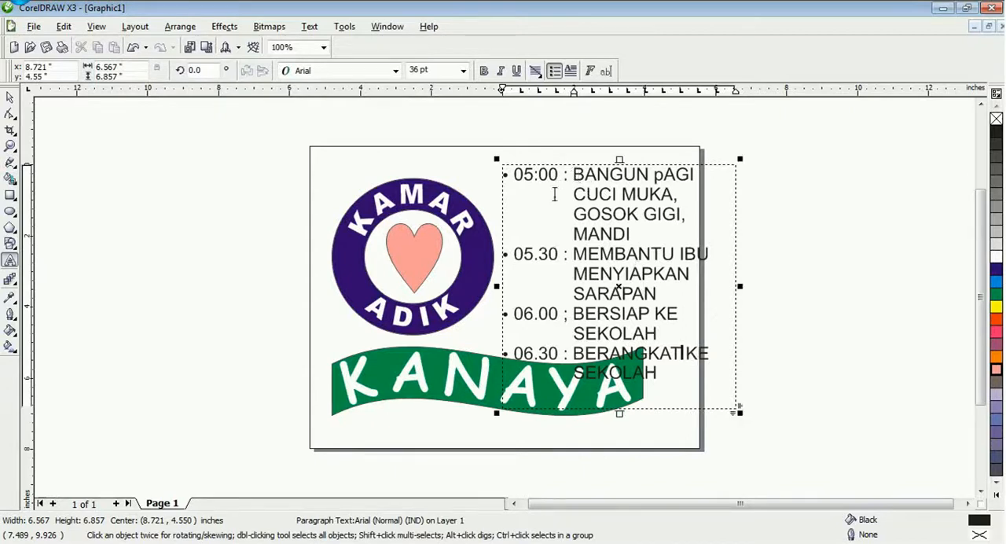
Change the case of the whole schedule text to Title Case
{"action": "left_click", "coordinate": [9, 97]}
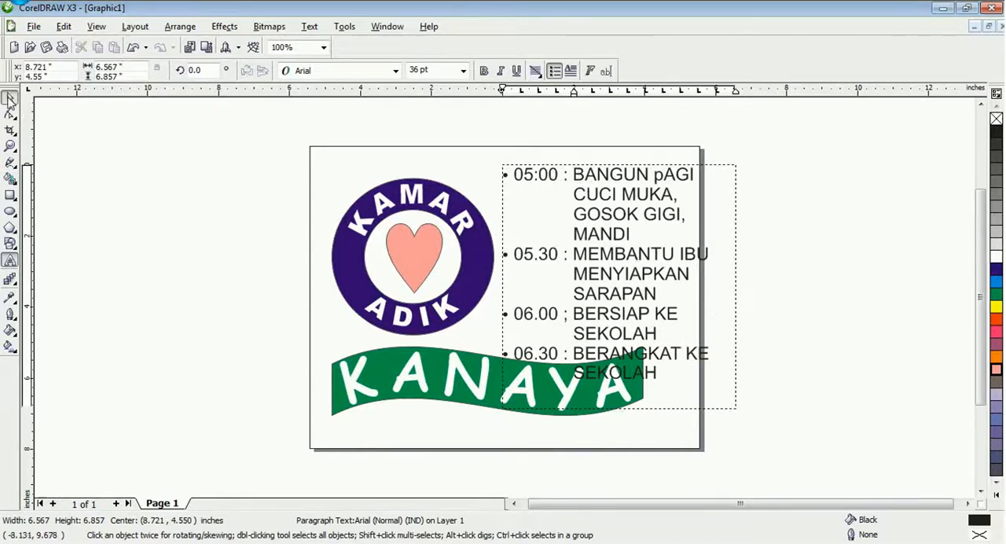
{"action": "left_click", "coordinate": [573, 165]}
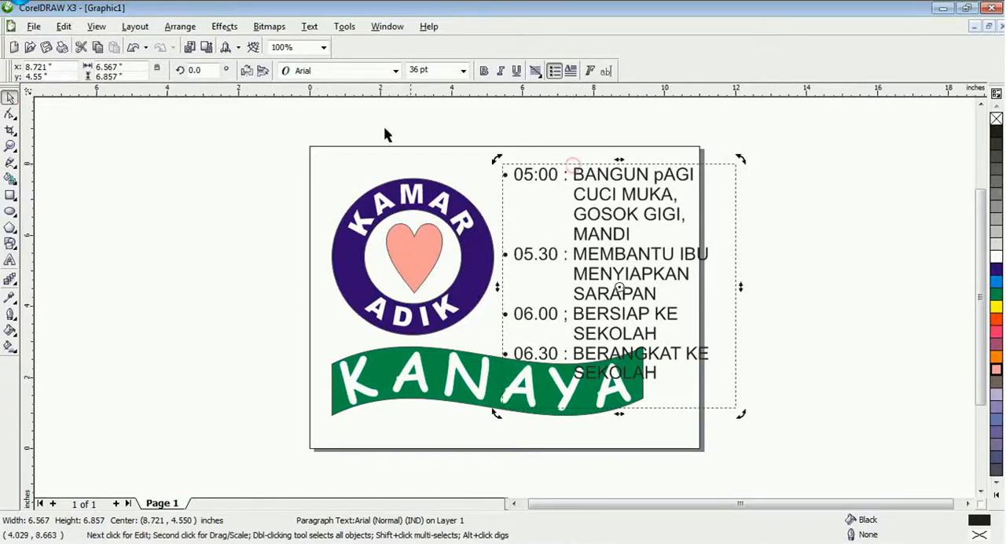
{"action": "left_click", "coordinate": [309, 26]}
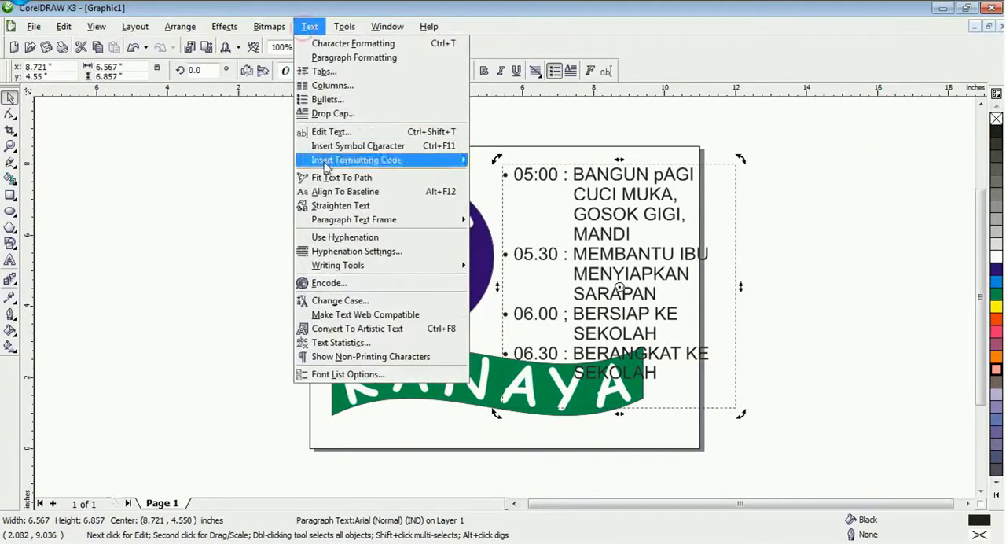
{"action": "left_click", "coordinate": [362, 302]}
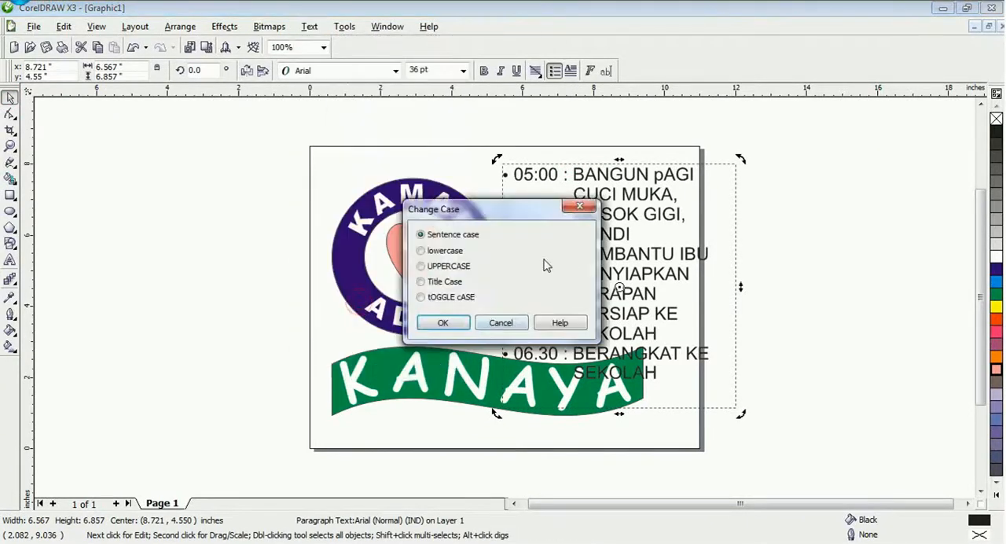
{"action": "left_click", "coordinate": [443, 323]}
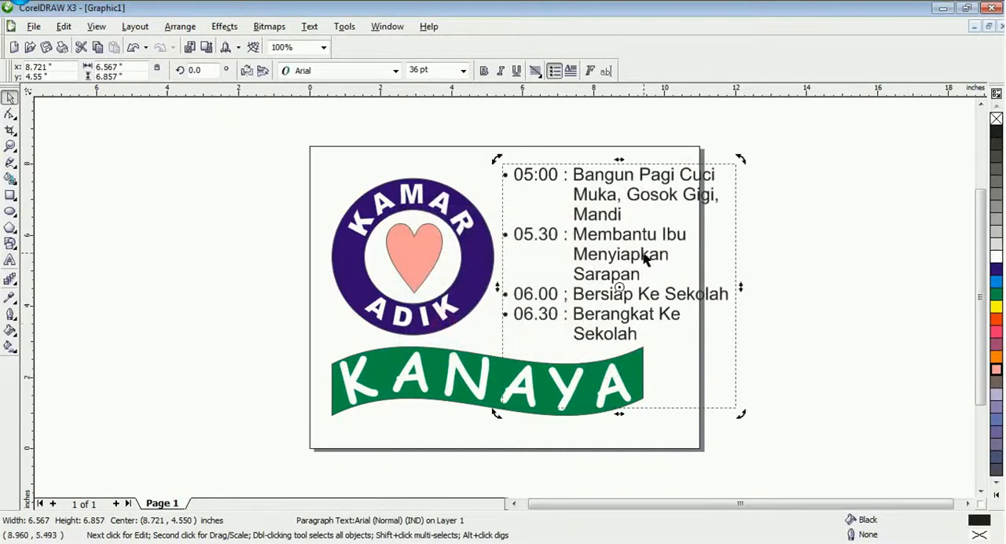
Narrow the schedule frame to about 4.87 inches and move it over the ring's edge, centred at about X 6.98 and Y 4.86 inches
{"action": "left_click", "coordinate": [736, 286]}
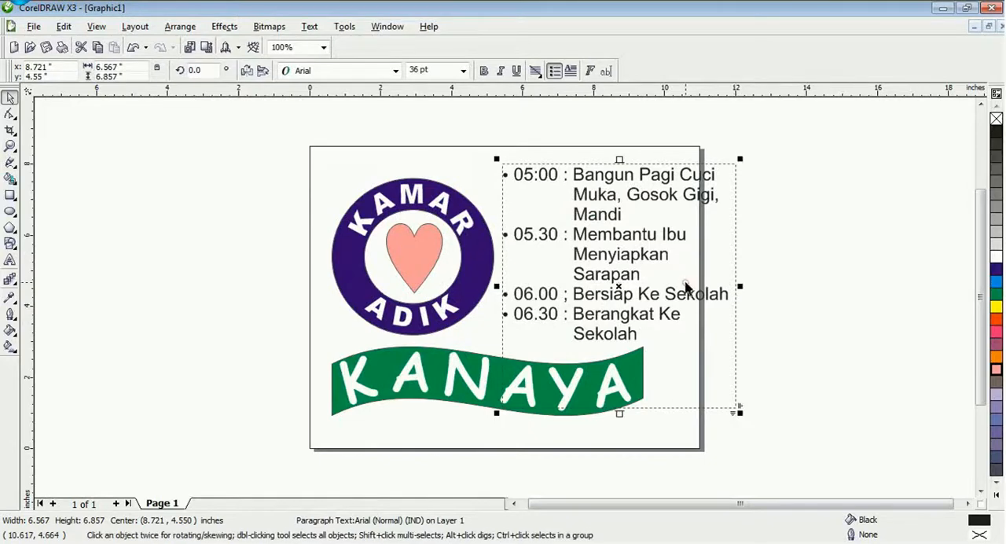
{"action": "left_click_drag", "start_coordinate": [735, 288], "coordinate": [681, 288]}
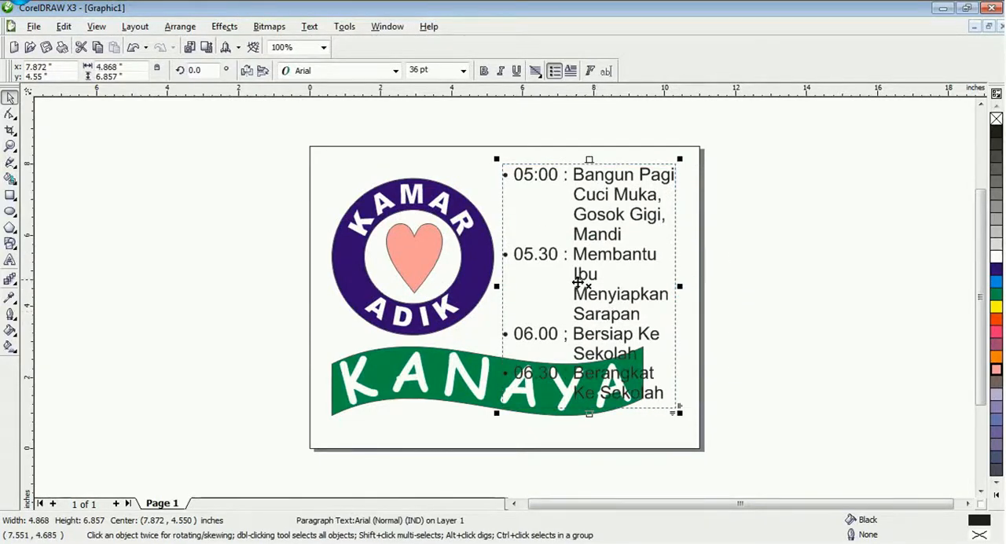
{"action": "left_click_drag", "start_coordinate": [589, 283], "coordinate": [556, 273]}
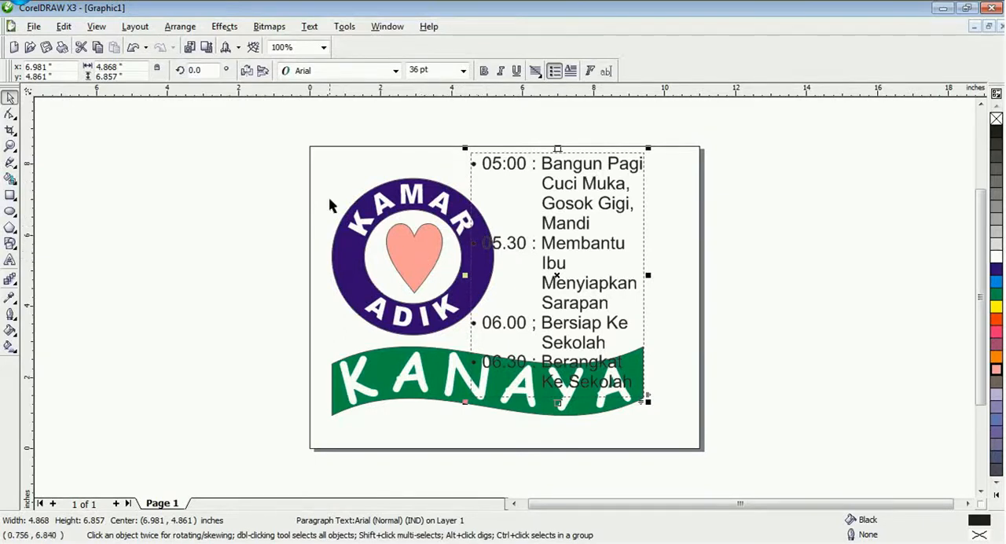
Apply contour text wrapping with Text Flows Right and a 0.1 inch offset to the blue ring
{"action": "left_click", "coordinate": [299, 202]}
{"action": "left_click", "coordinate": [340, 285]}
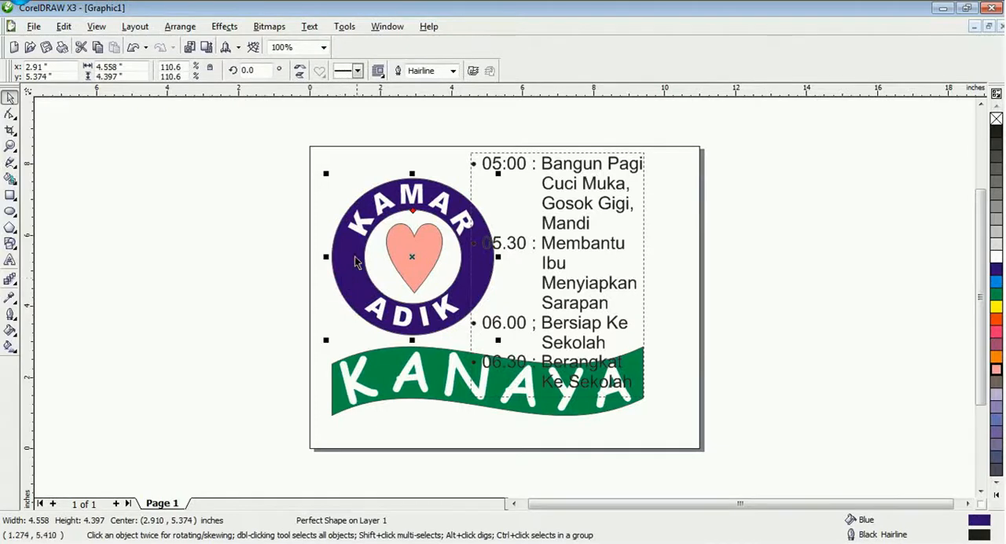
{"action": "left_click", "coordinate": [378, 71]}
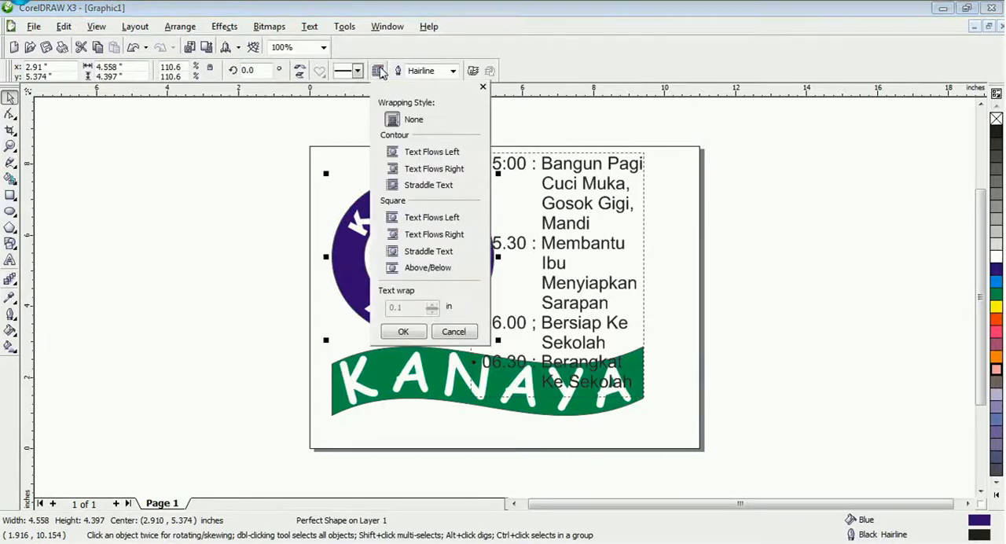
{"action": "left_click", "coordinate": [397, 172]}
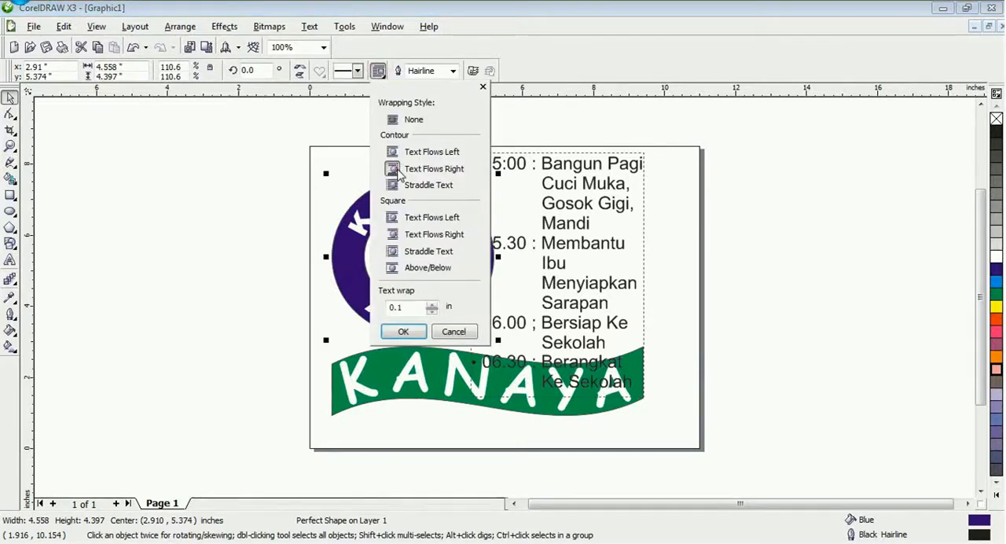
{"action": "left_click", "coordinate": [404, 331]}
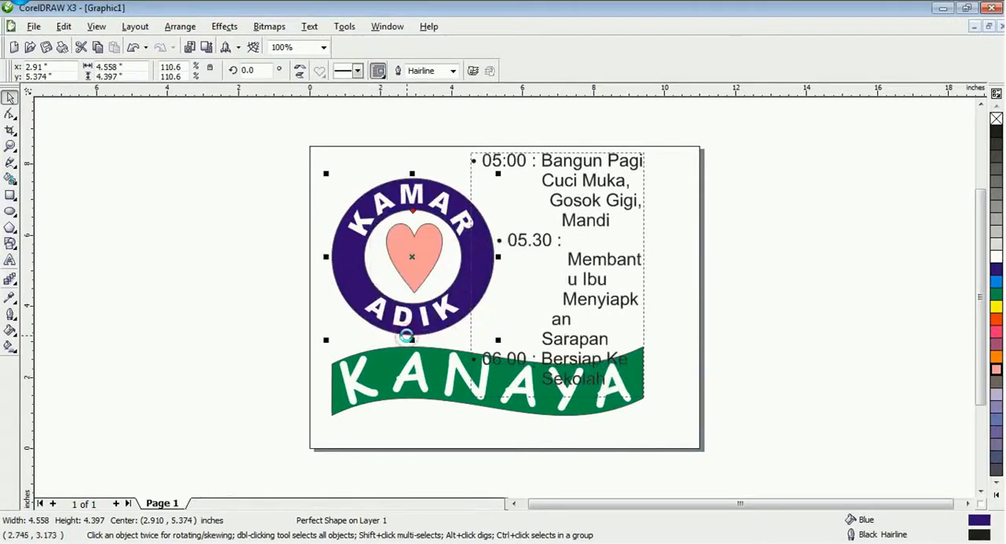
Widen the schedule frame to about 6.19 inches and lower its upper edge to make it about 6.19 inches high
{"action": "left_click", "coordinate": [637, 278]}
{"action": "left_click_drag", "start_coordinate": [647, 274], "coordinate": [694, 277]}
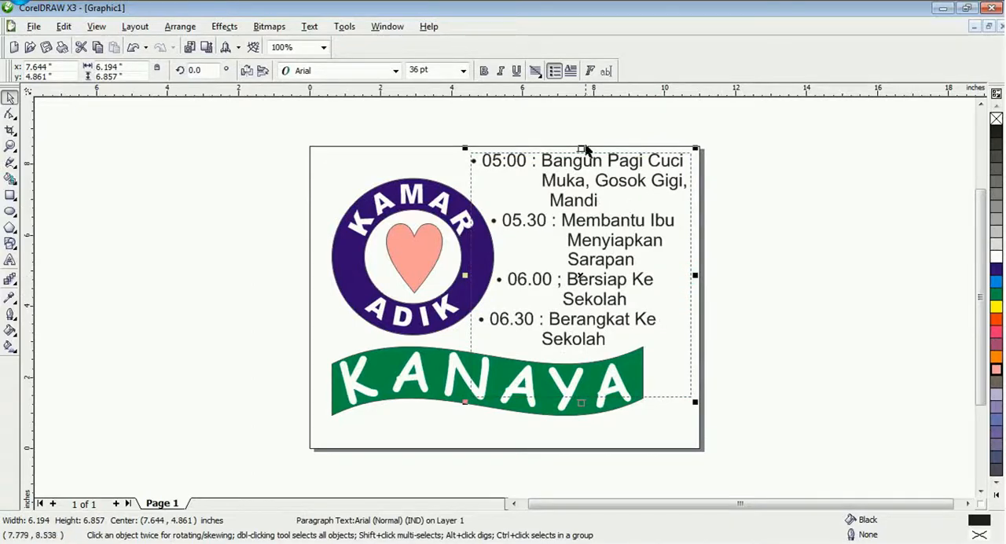
{"action": "left_click_drag", "start_coordinate": [582, 148], "coordinate": [581, 172]}
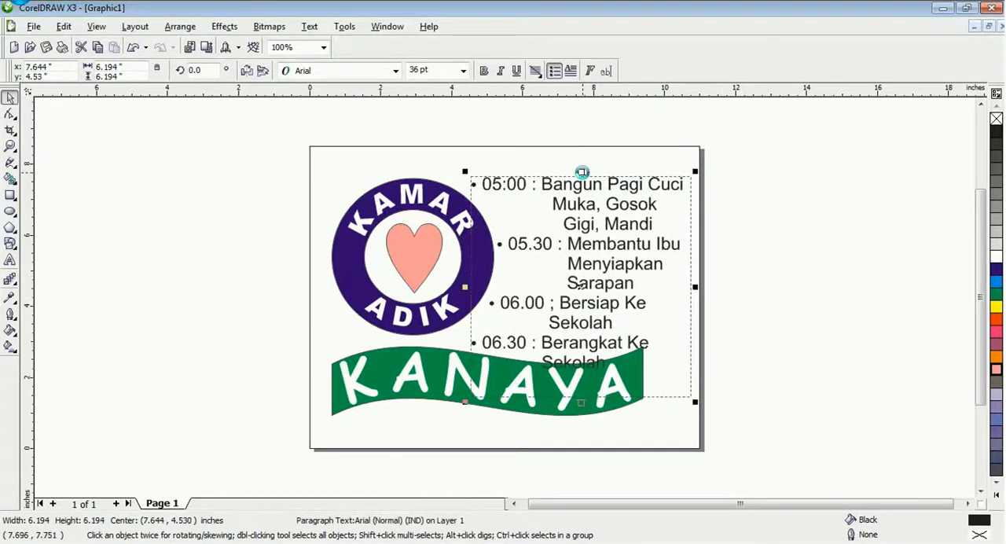
Move the ring with its lettering and heart slightly upward, and raise the schedule frame's upper edge to a height of about 6.75 inches
{"action": "left_click_drag", "start_coordinate": [286, 178], "coordinate": [528, 351]}
{"action": "left_click_drag", "start_coordinate": [401, 256], "coordinate": [399, 238]}
{"action": "left_click", "coordinate": [554, 224]}
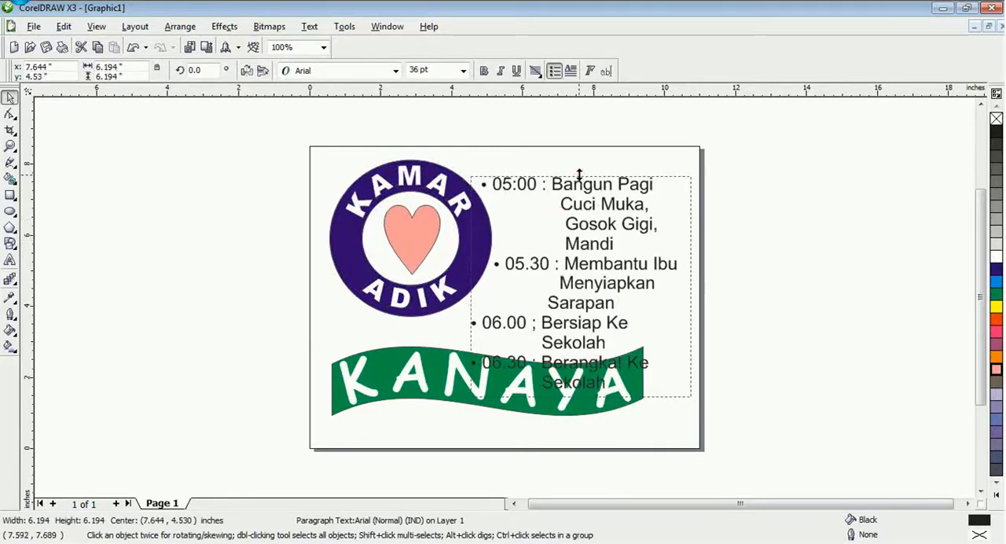
{"action": "left_click_drag", "start_coordinate": [579, 174], "coordinate": [578, 156]}
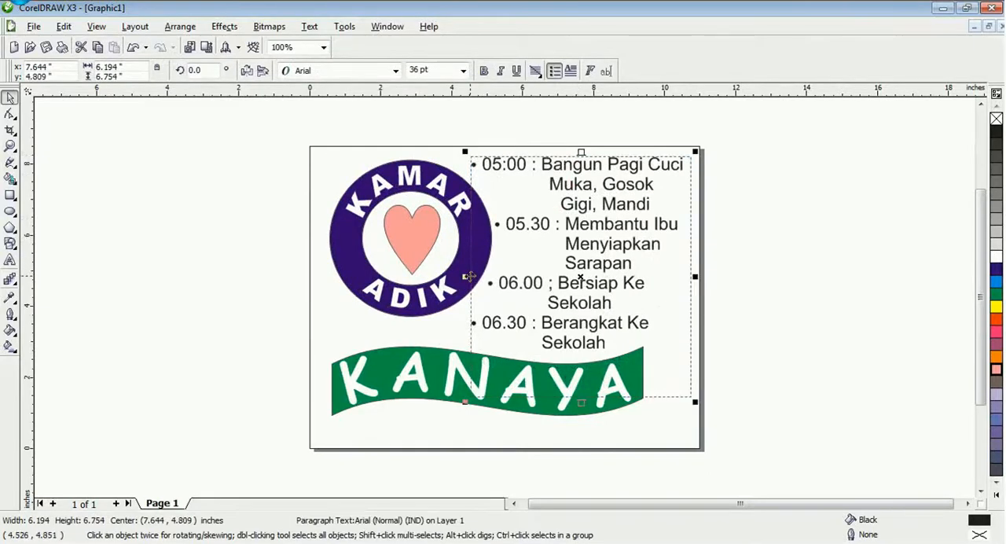
Widen the schedule frame to about 6.63 inches and bring in its upper and lower edges to a height of about 5.66 inches
{"action": "left_click_drag", "start_coordinate": [465, 277], "coordinate": [450, 278]}
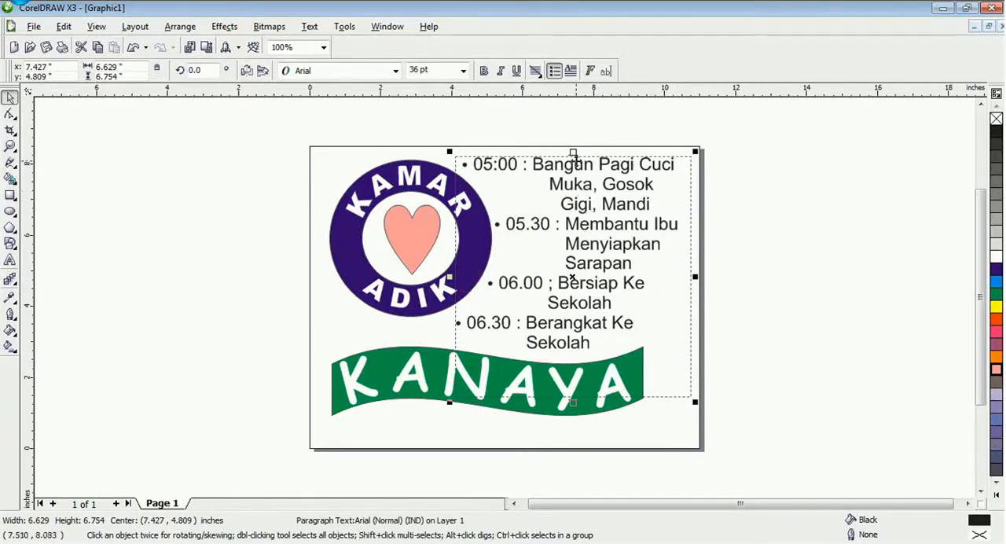
{"action": "left_click_drag", "start_coordinate": [574, 154], "coordinate": [574, 161]}
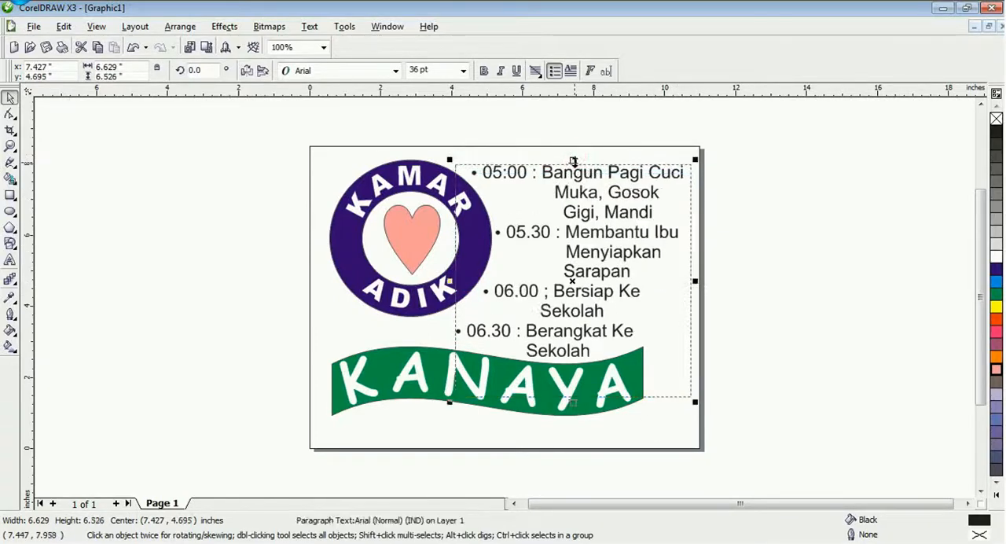
{"action": "left_click_drag", "start_coordinate": [574, 402], "coordinate": [574, 370]}
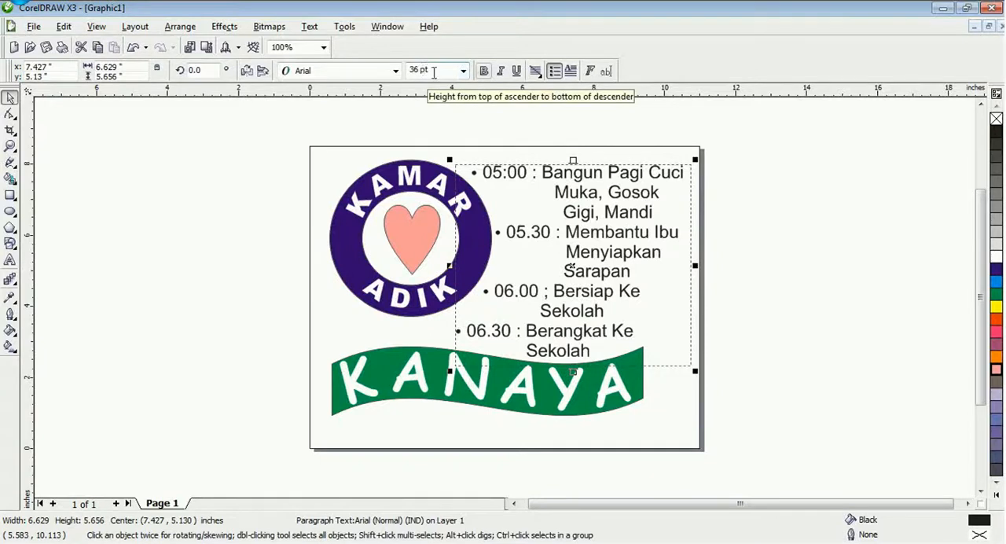
Set the schedule text to 34 pt Arial Rounded MT Bold
{"action": "left_click", "coordinate": [433, 73]}
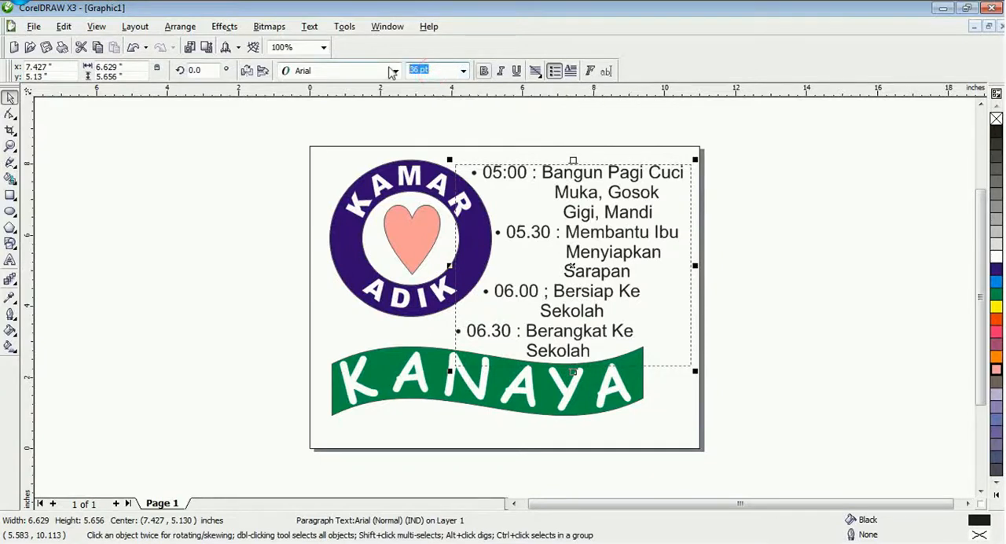
{"action": "type", "text": "34"}
{"action": "key", "text": "Return"}
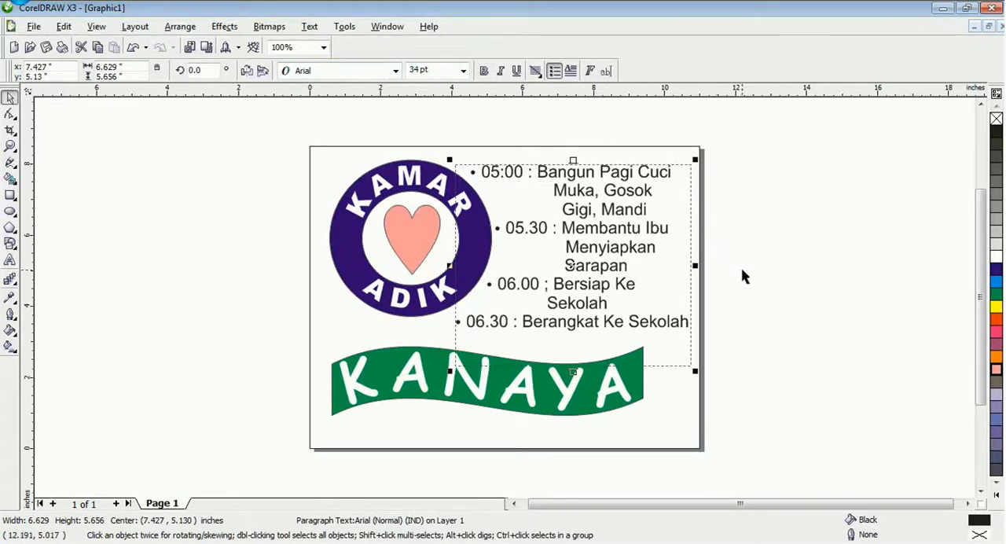
{"action": "left_click", "coordinate": [396, 70]}
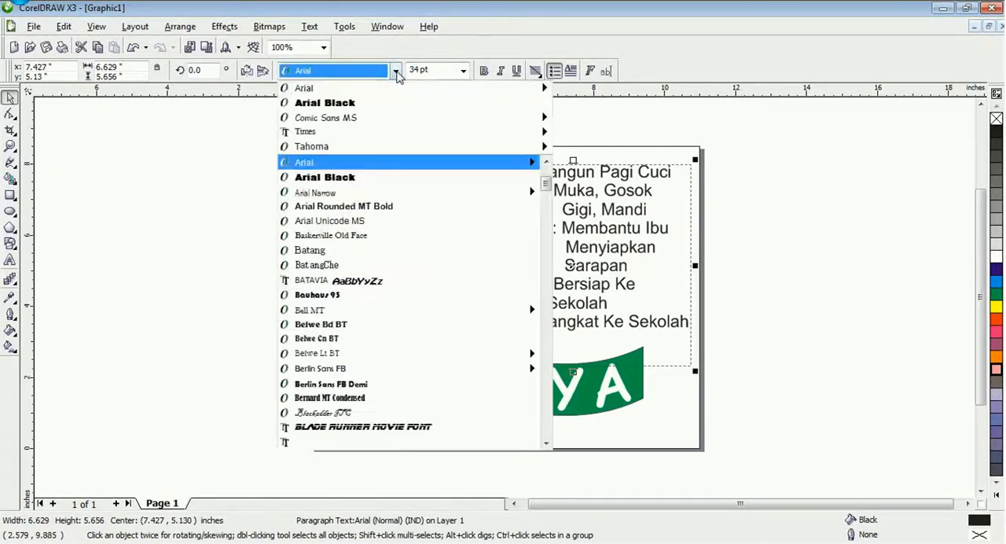
{"action": "mouse_move", "coordinate": [383, 147]}
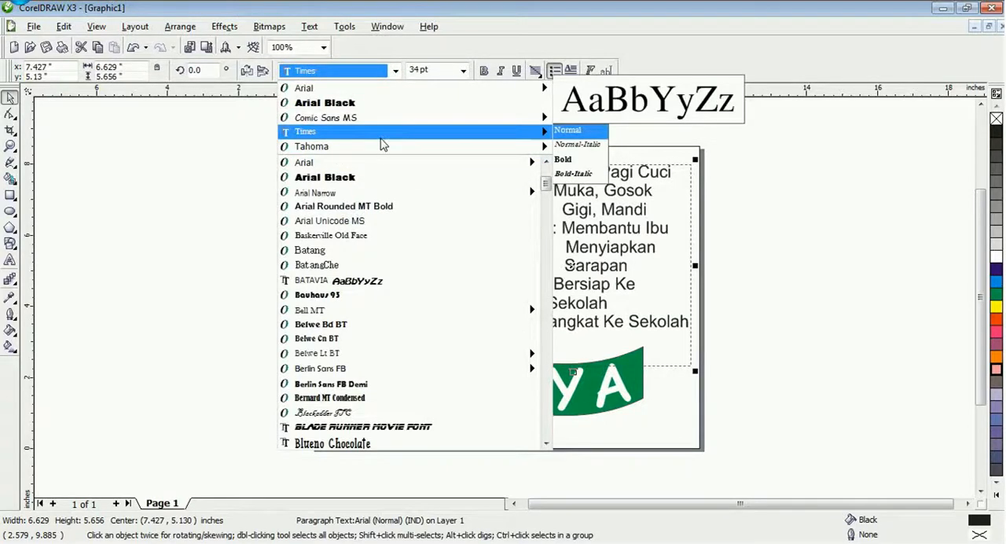
{"action": "left_click", "coordinate": [381, 207]}
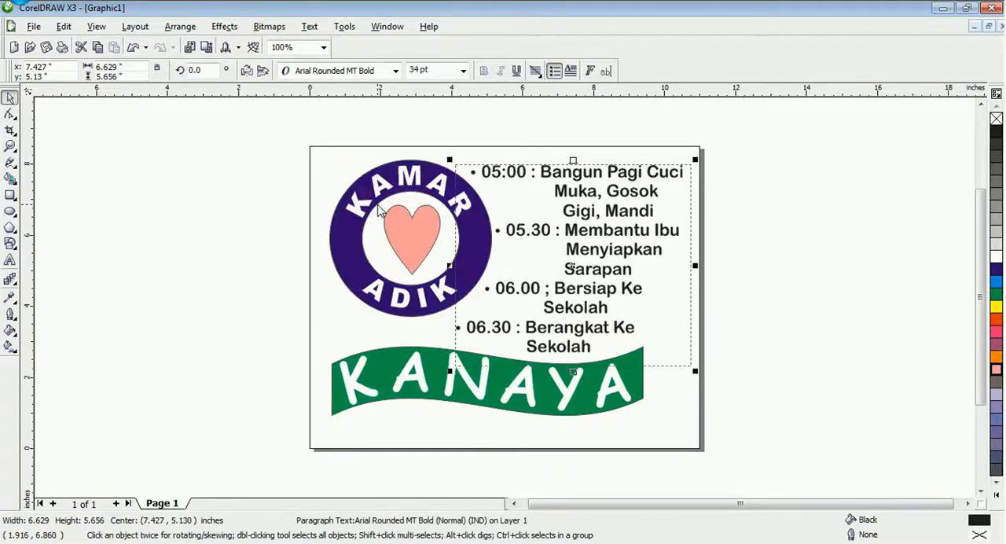
Slightly increase the schedule's line spacing with the Shape tool, then deselect the text
{"action": "left_click", "coordinate": [10, 114]}
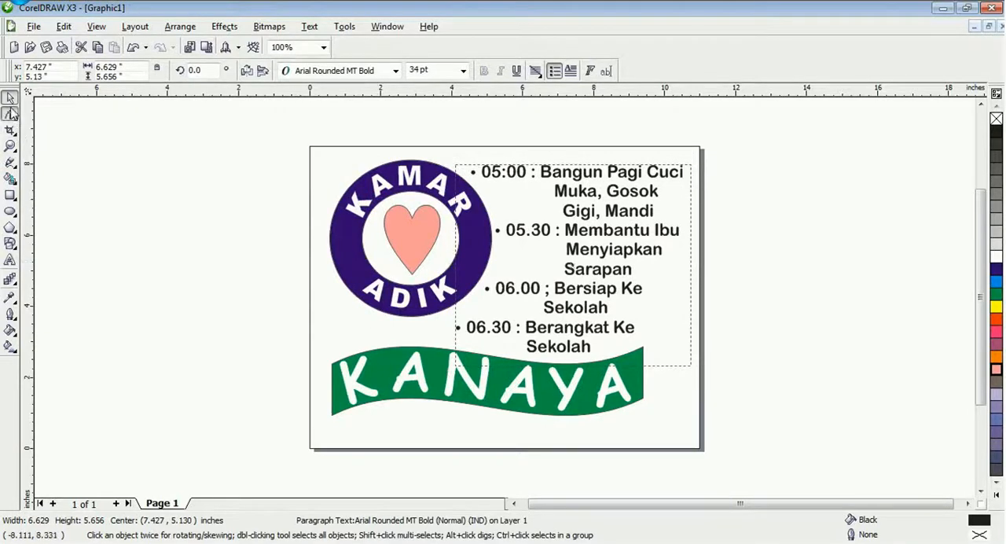
{"action": "left_click_drag", "start_coordinate": [456, 367], "coordinate": [451, 374]}
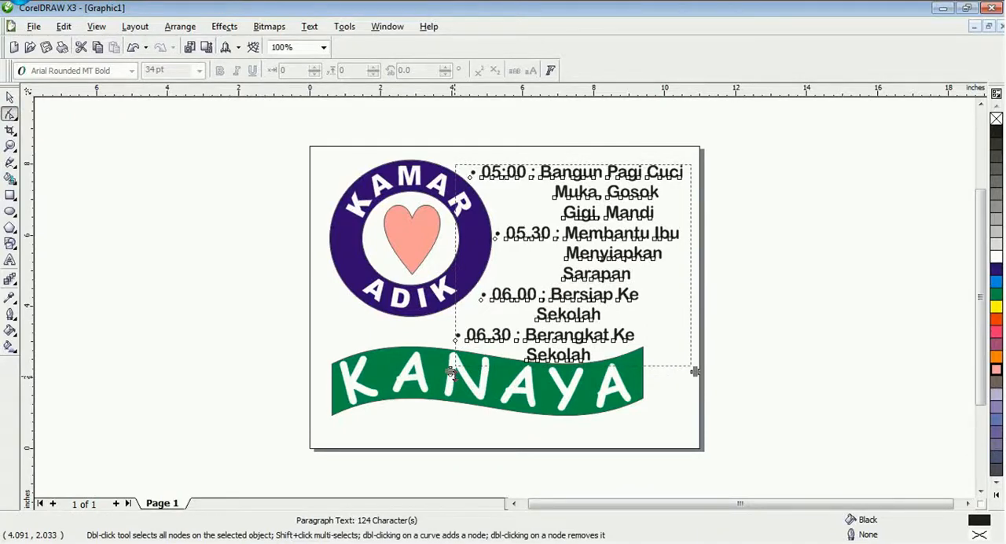
{"action": "left_click", "coordinate": [10, 96]}
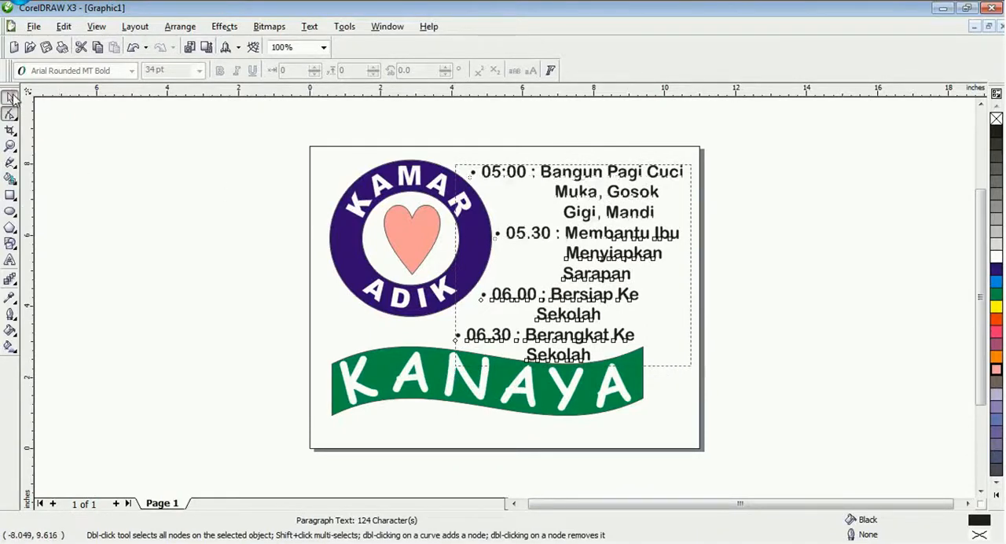
{"action": "left_click", "coordinate": [166, 271]}
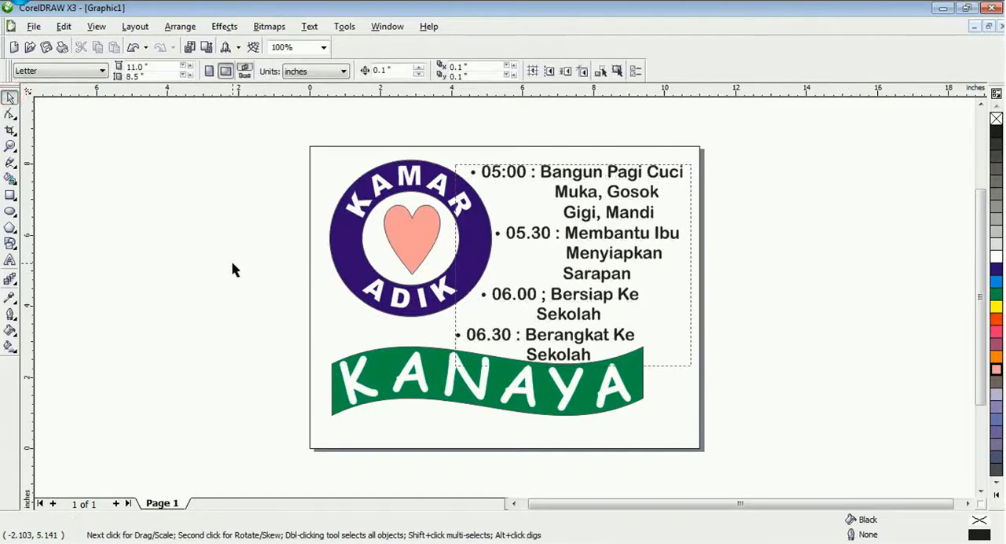
Save the drawing to the Desktop as a CDR file named DESAIN KAMAR ADIK
{"action": "left_click", "coordinate": [45, 48]}
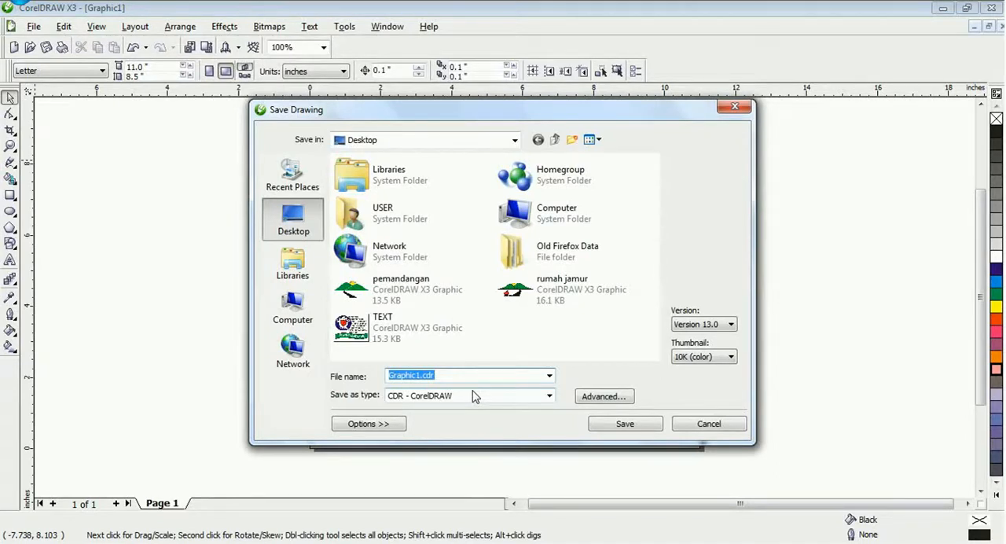
{"action": "type", "text": "DESAIN KAMAR ADIK"}
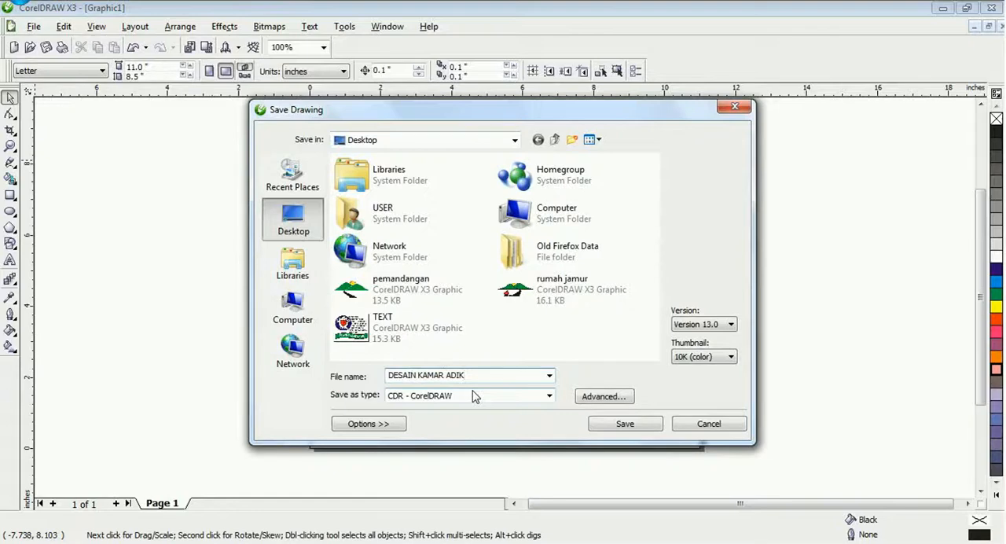
{"action": "left_click", "coordinate": [622, 429]}
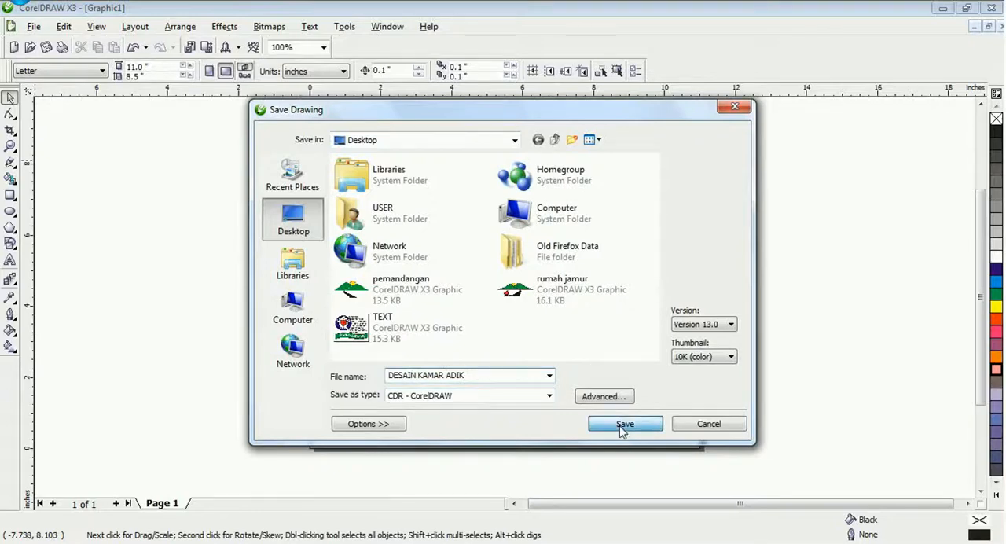